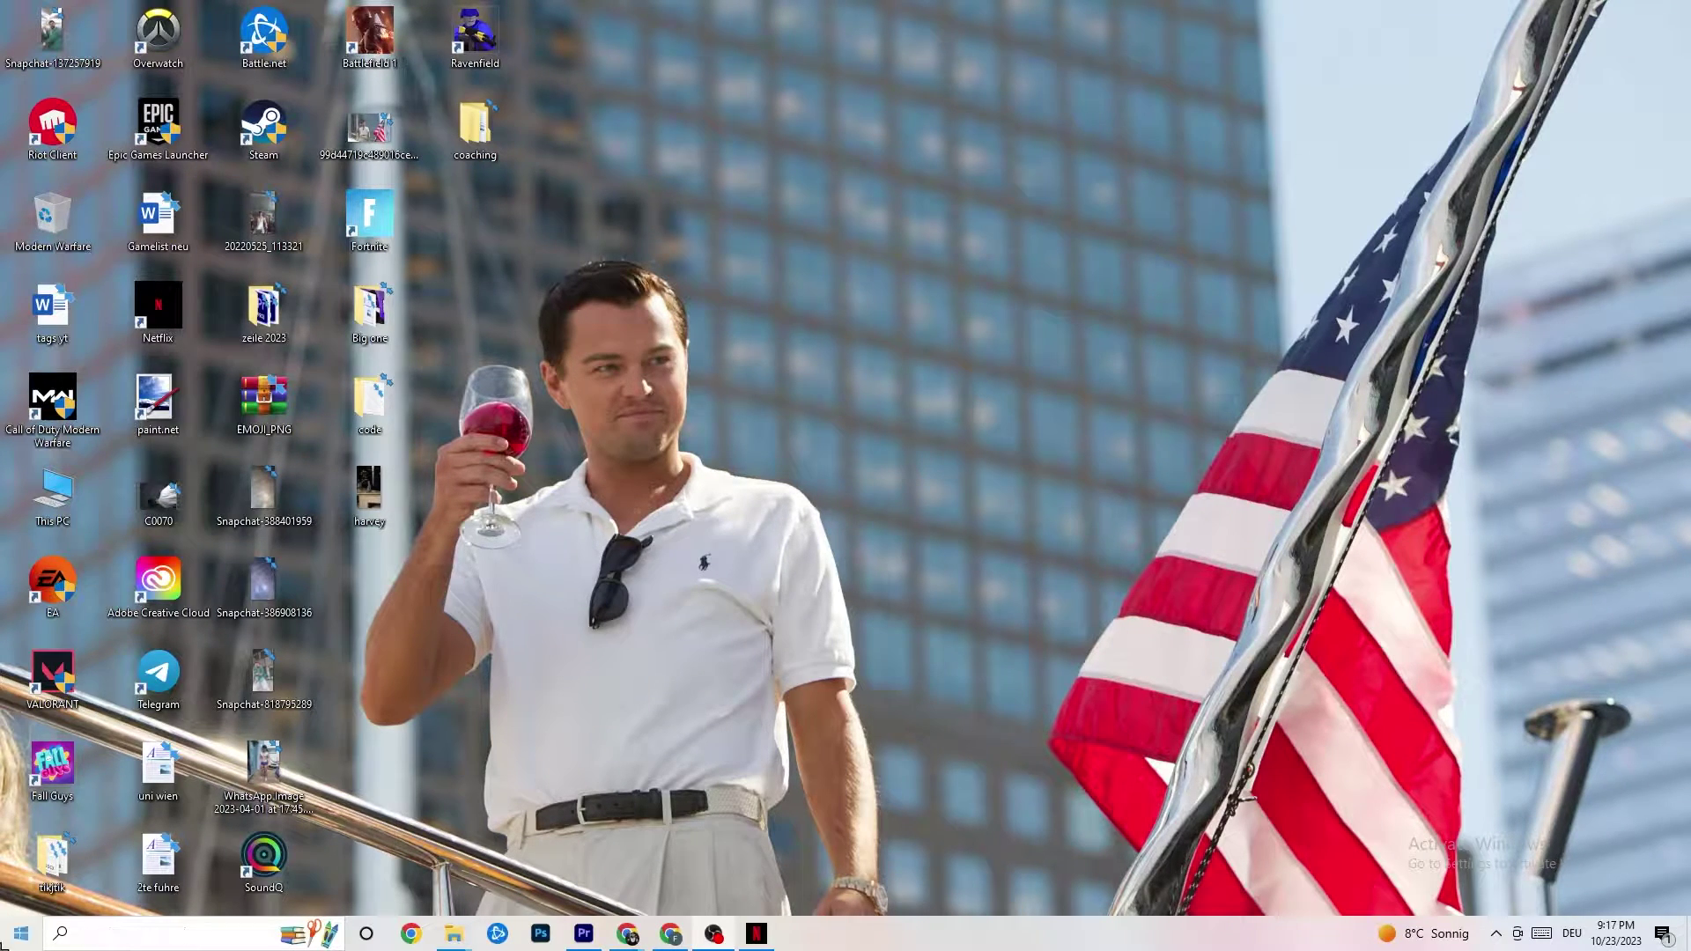
Step: Open the system display settings for display 1 and check its available color profiles
click(20, 921)
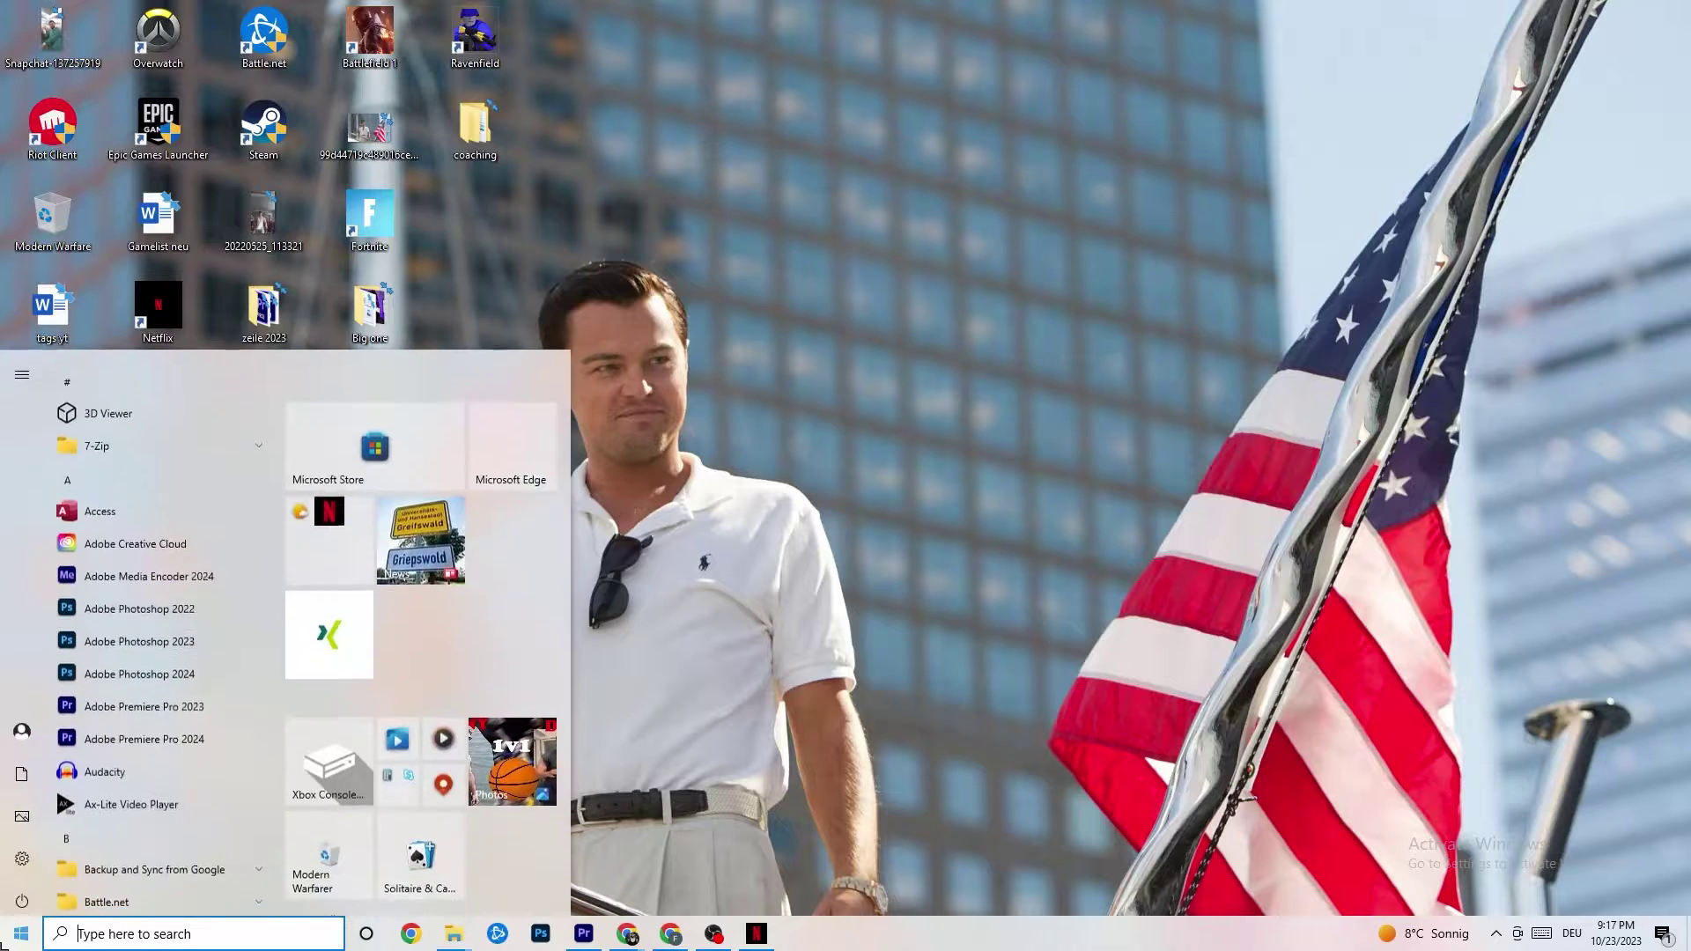
click(24, 855)
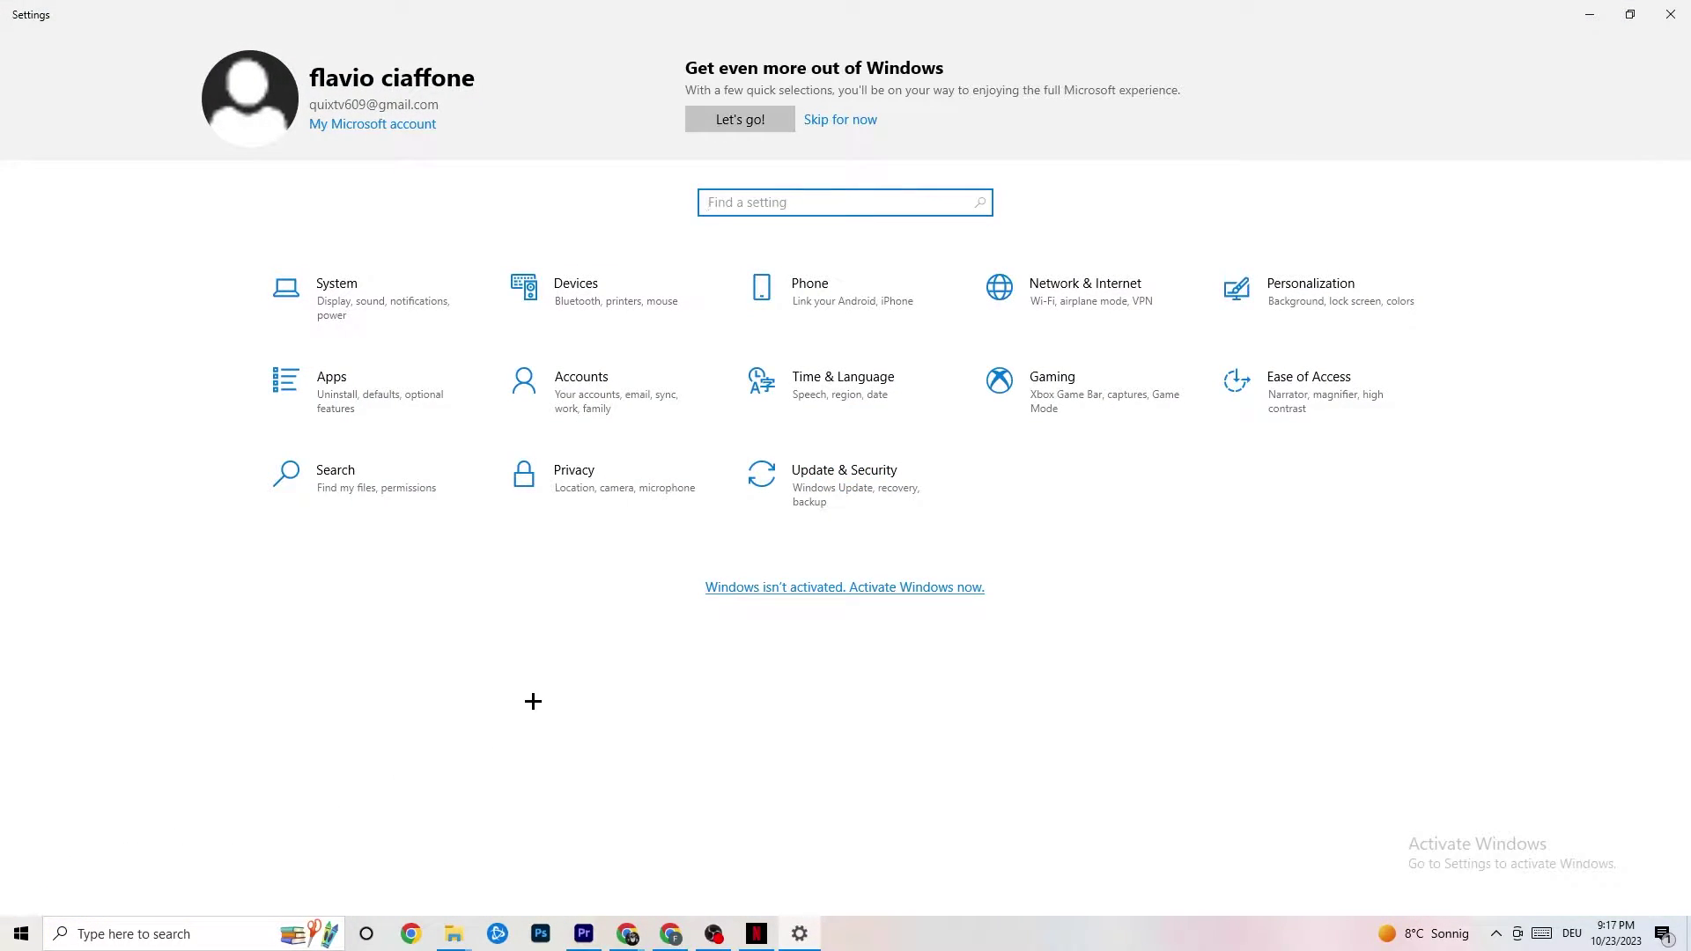
click(365, 305)
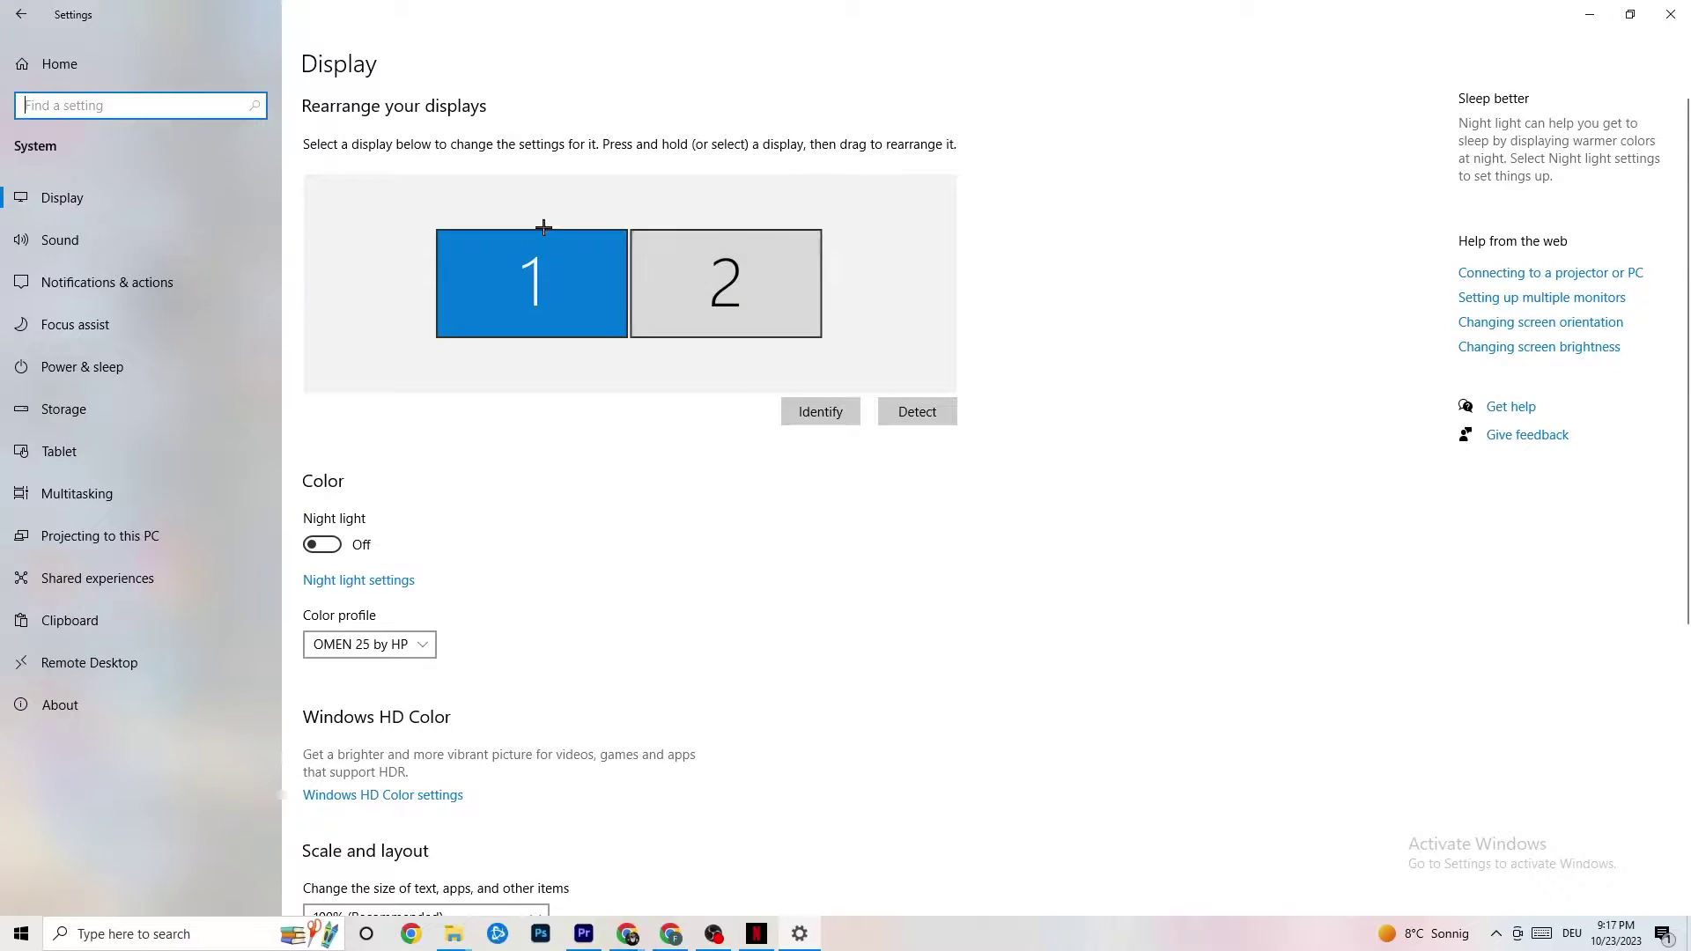
click(588, 292)
scroll(555, 317, down, 5)
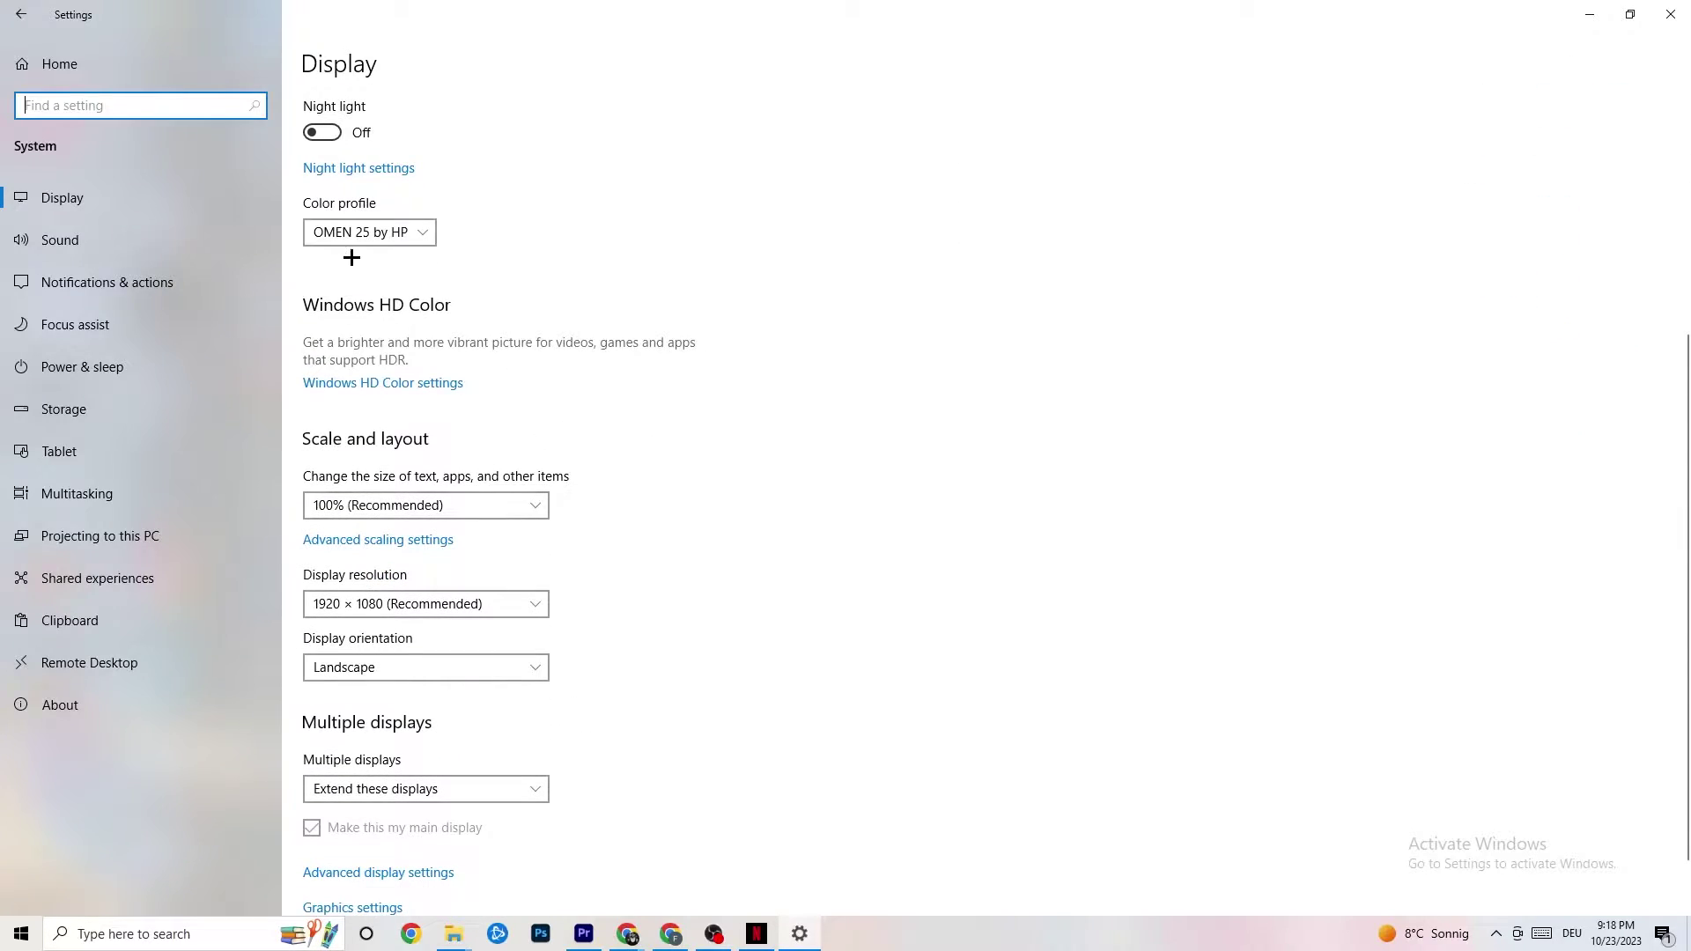
click(381, 229)
click(380, 231)
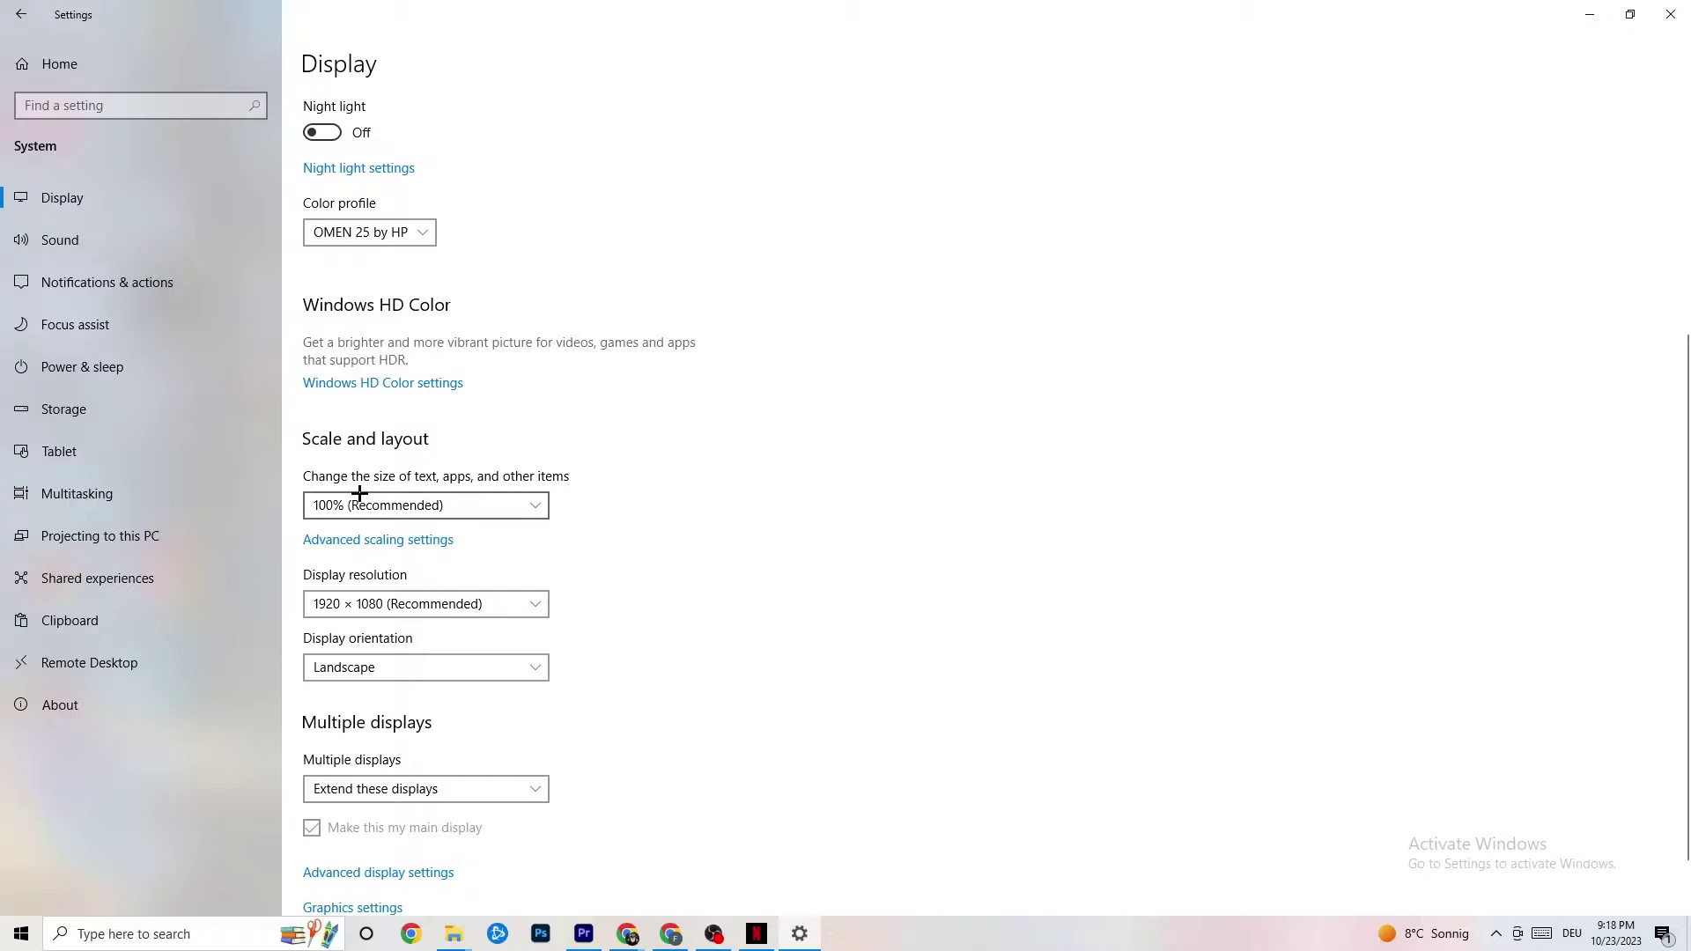
Step: Review the text and app scaling choices and the available display resolutions for display 1
click(519, 505)
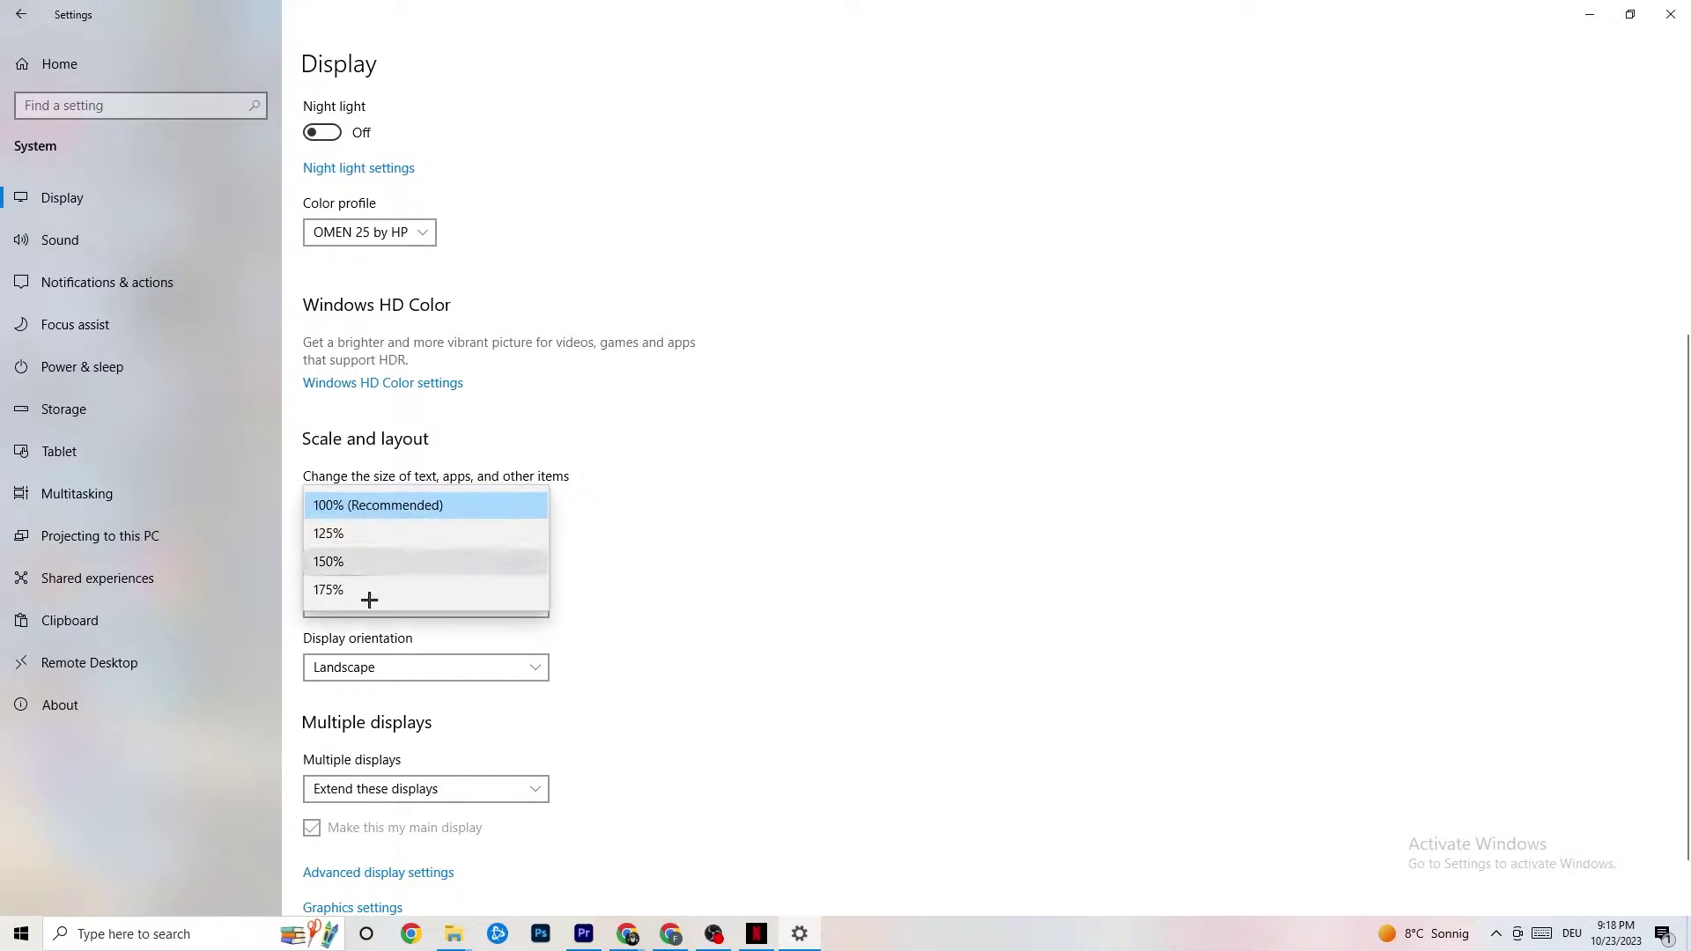
click(724, 432)
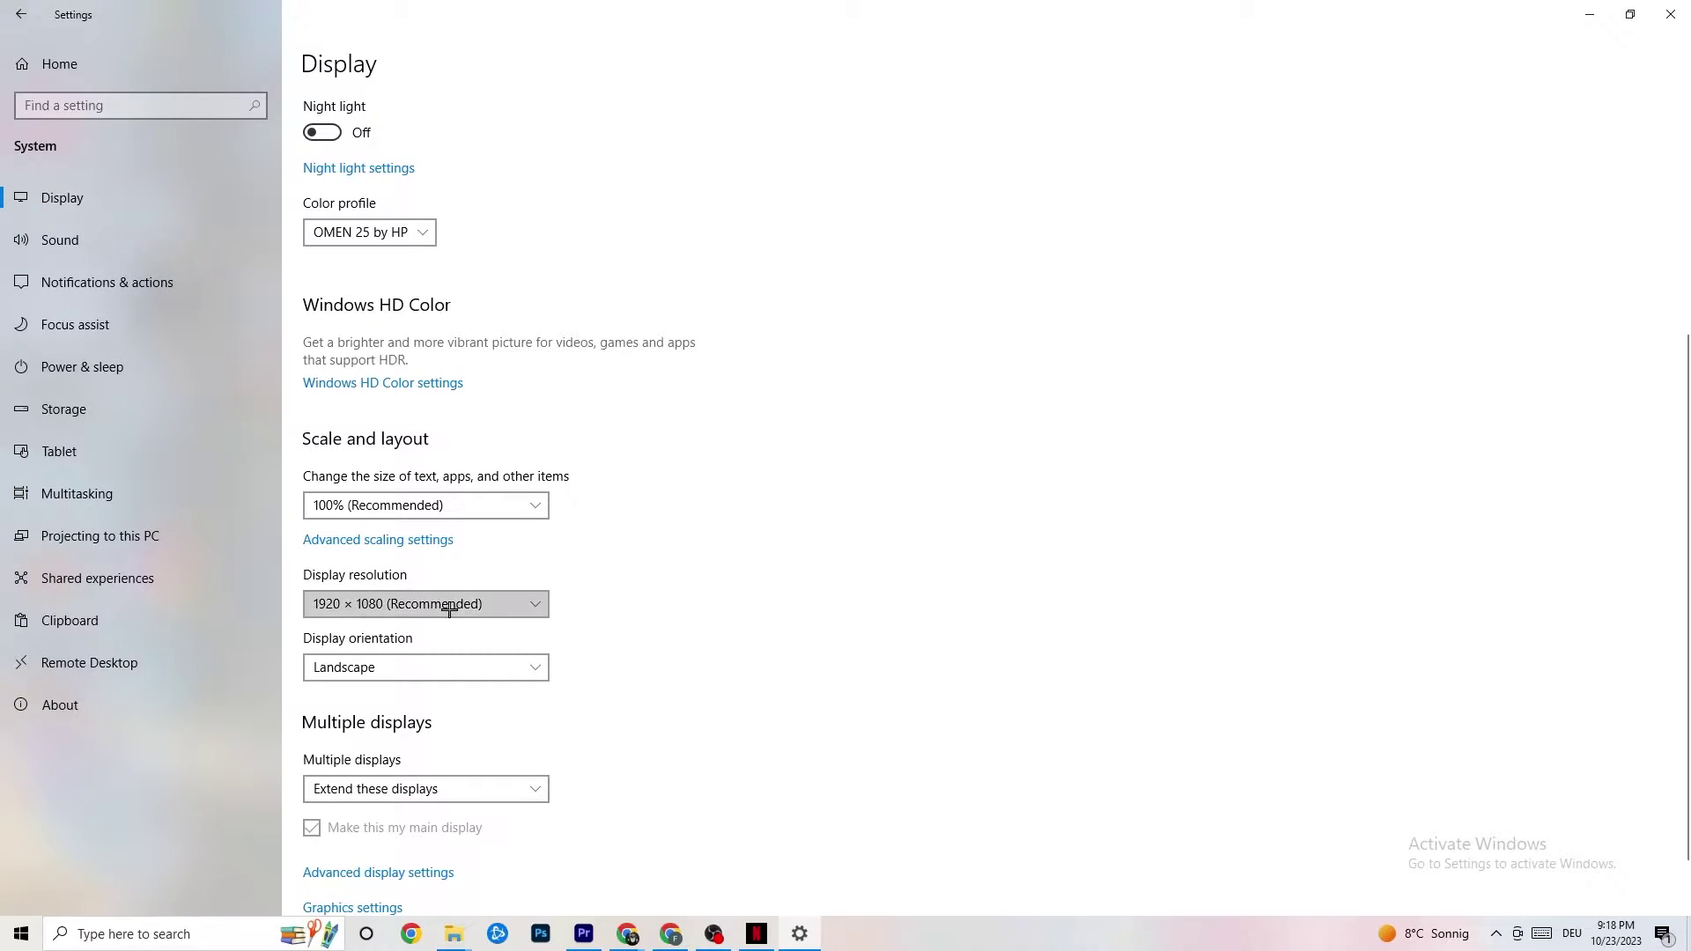
click(532, 603)
click(747, 555)
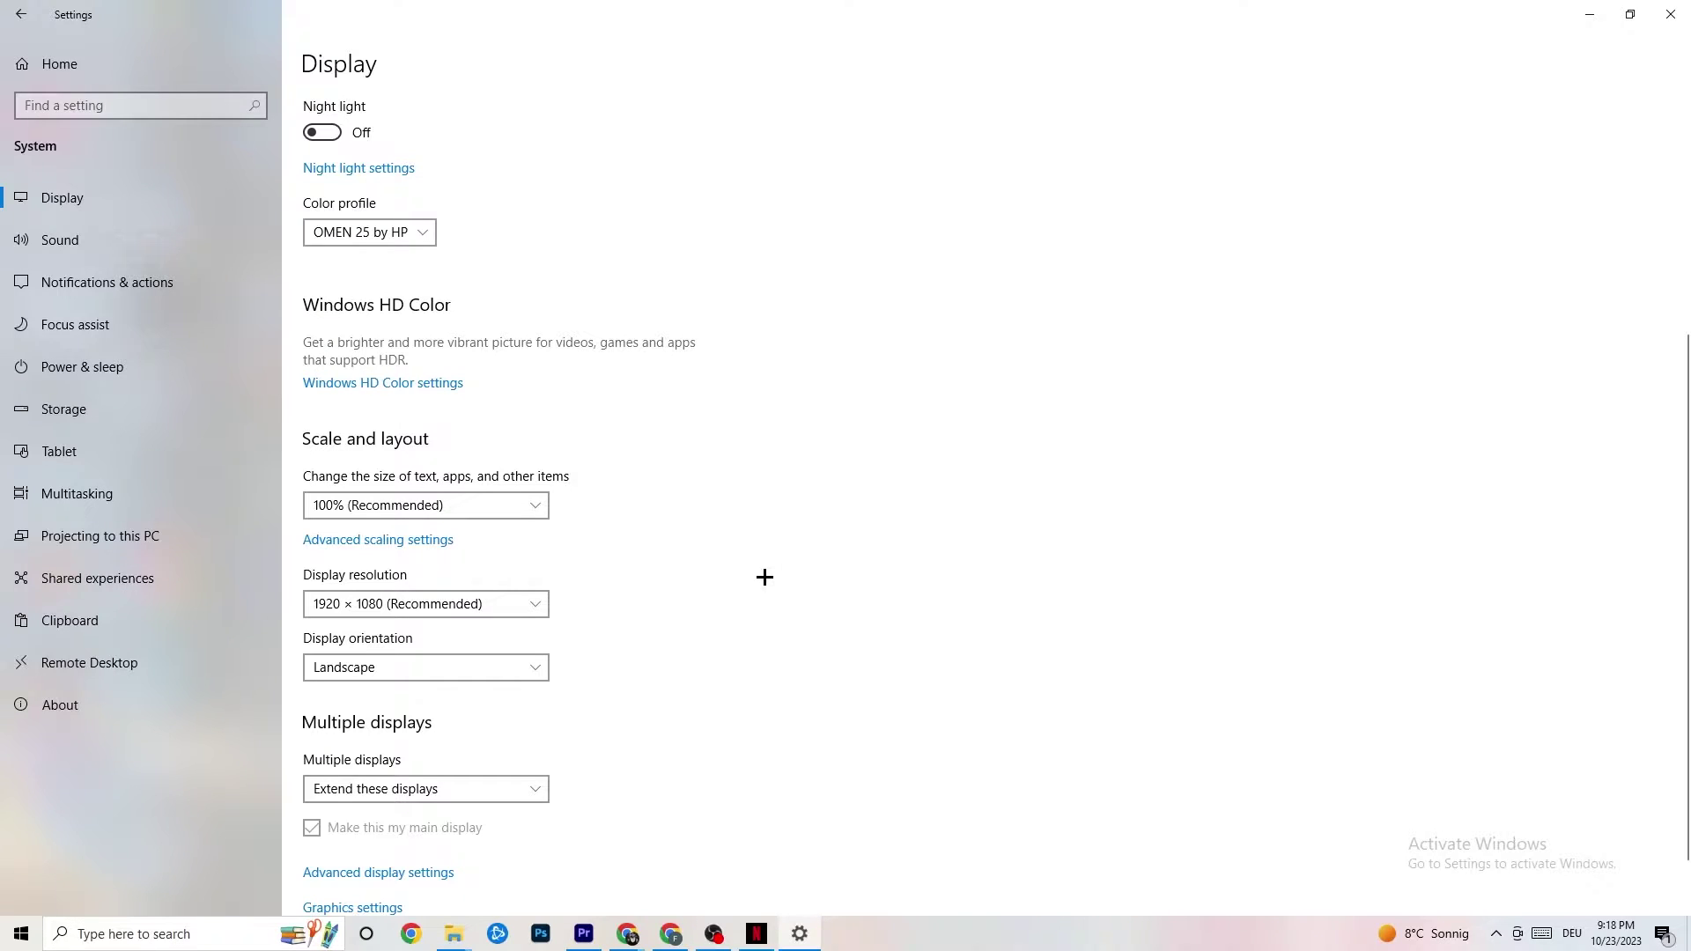
click(533, 604)
click(703, 568)
Step: Review the Storage Sense configuration, including how long files stay in the recycle bin before deletion
click(110, 422)
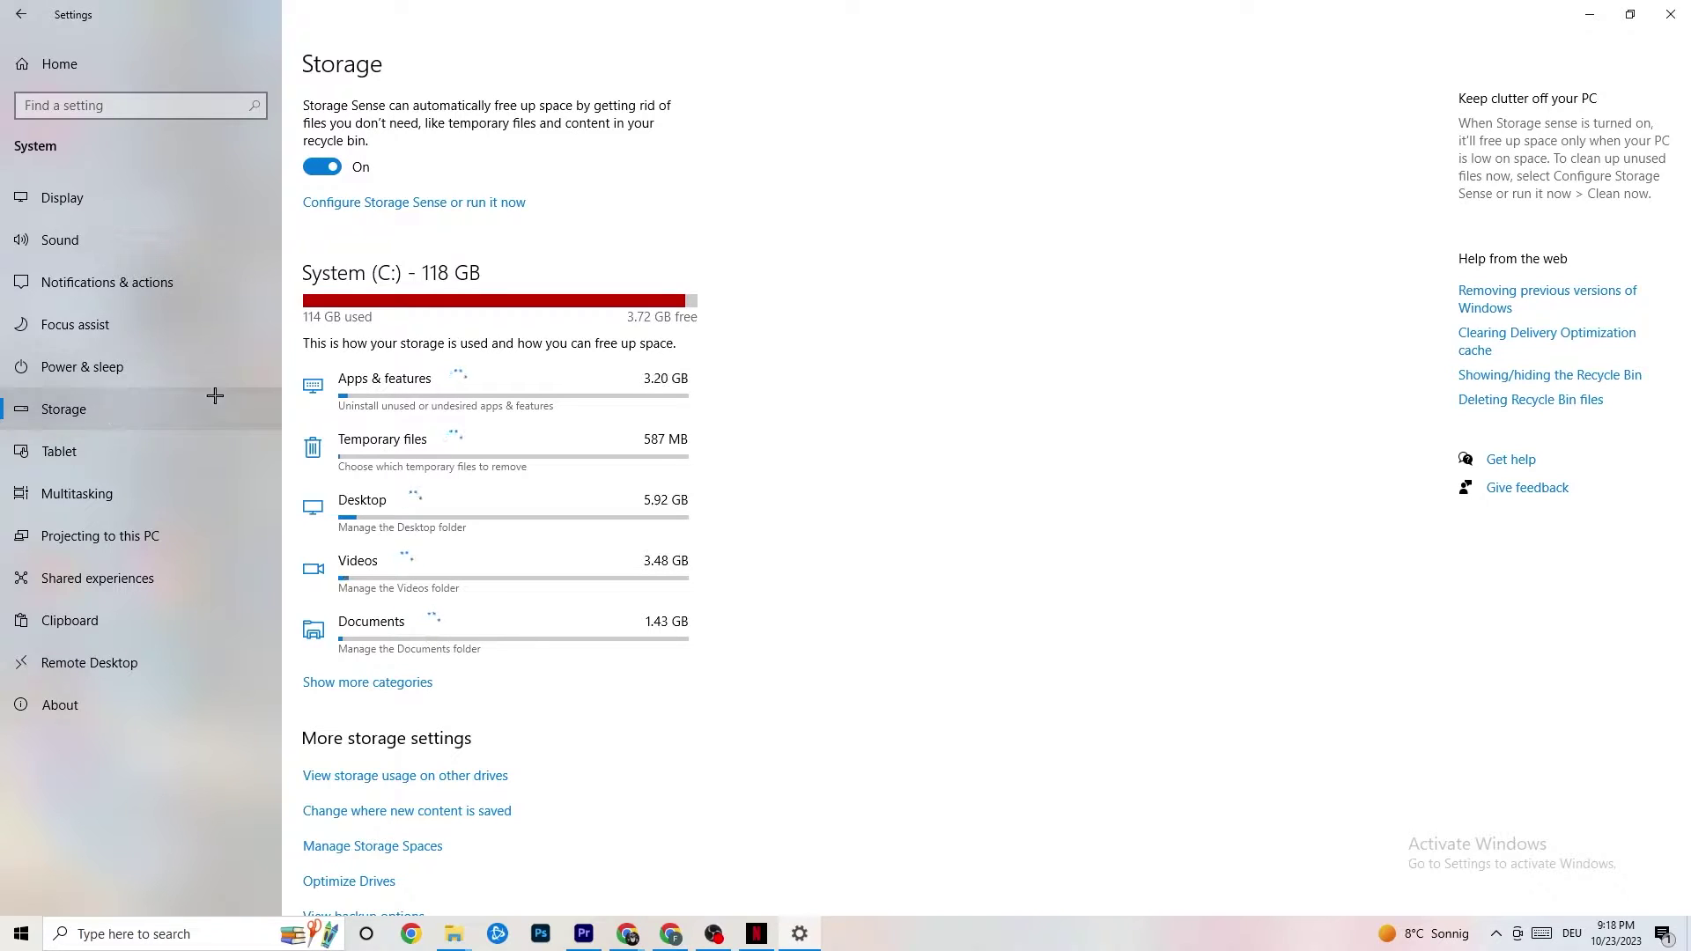
click(487, 211)
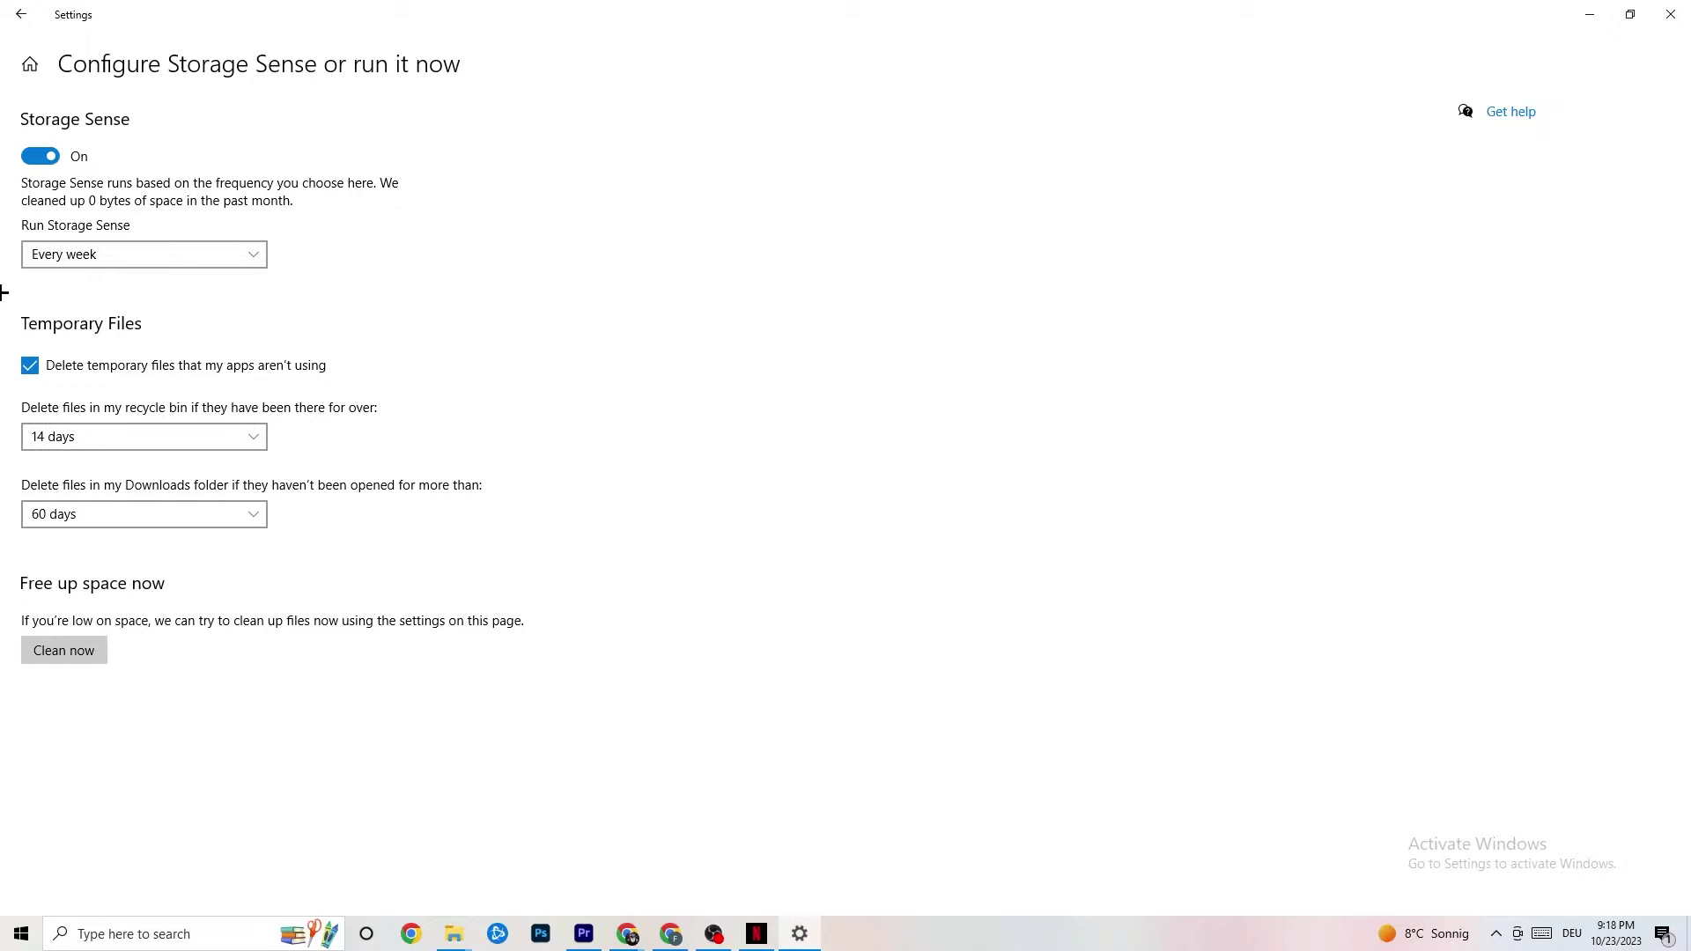
click(185, 440)
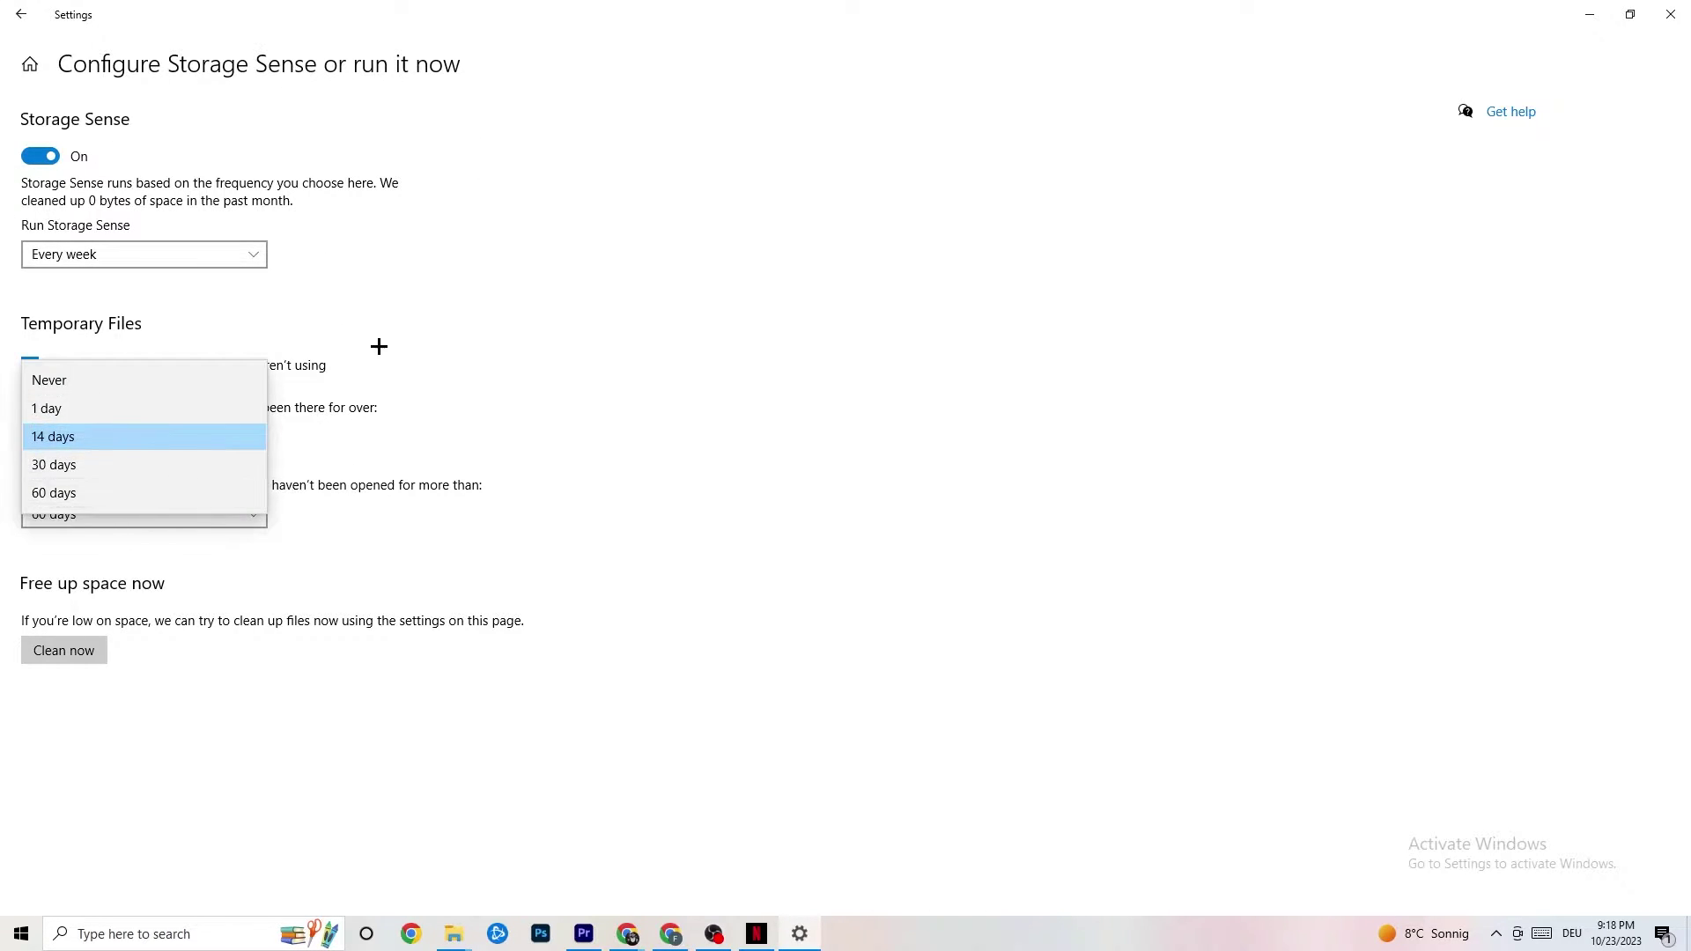
click(160, 284)
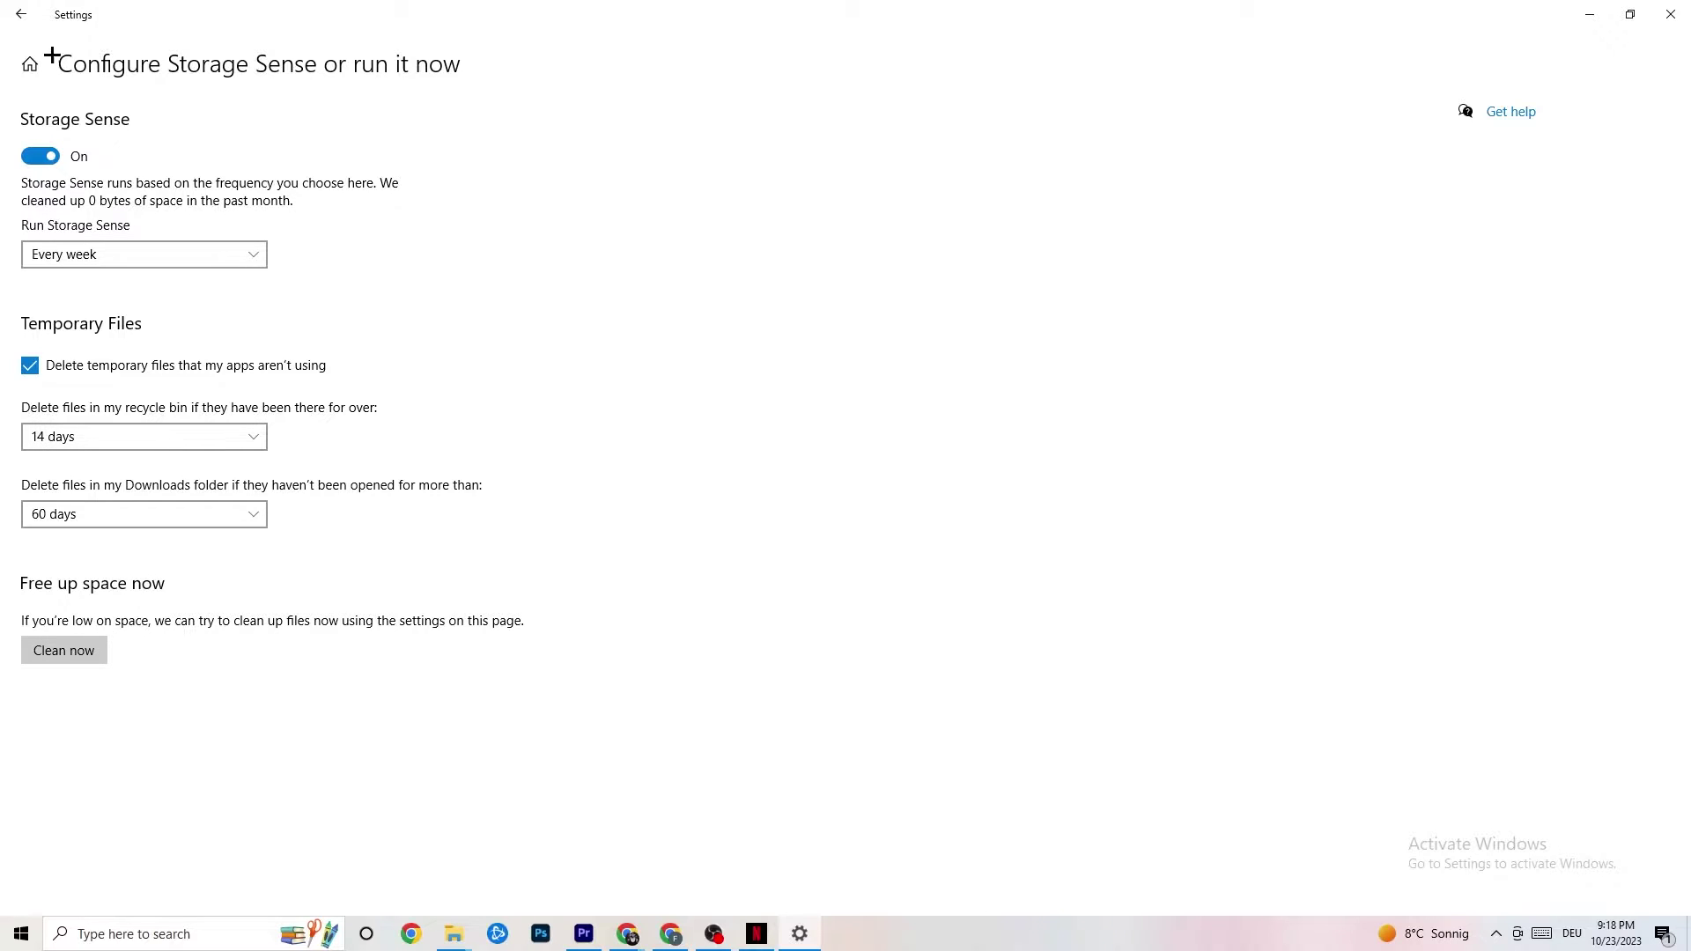
click(16, 11)
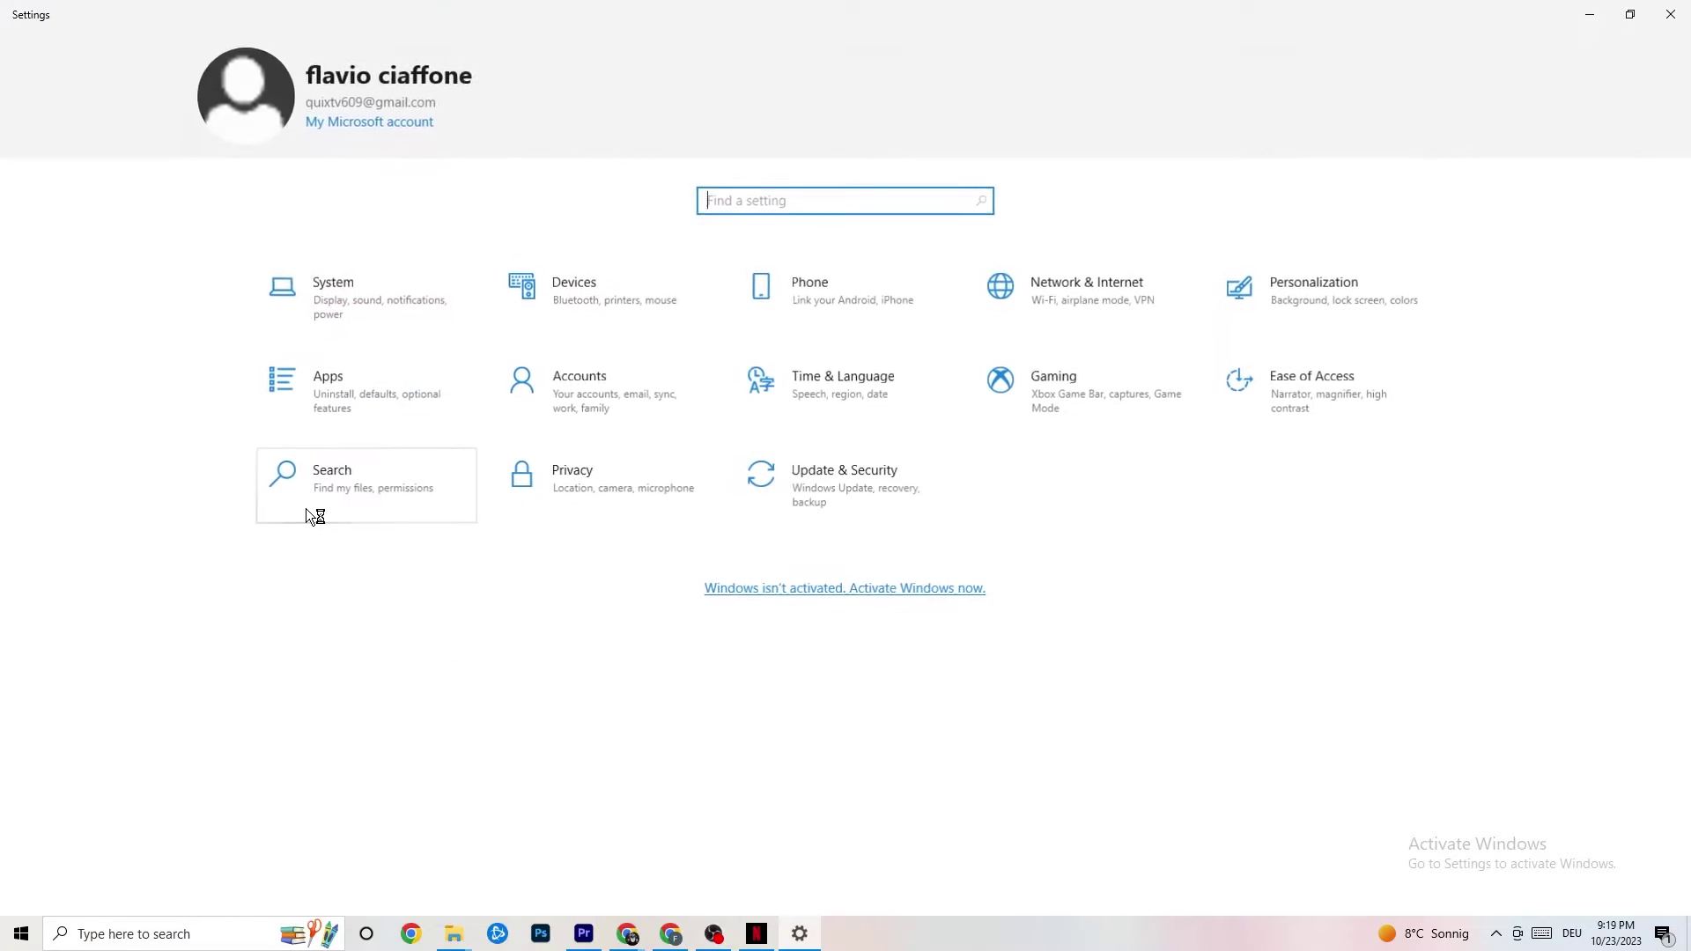
Step: Inspect the available power plans through the additional power settings under Power & sleep
click(382, 313)
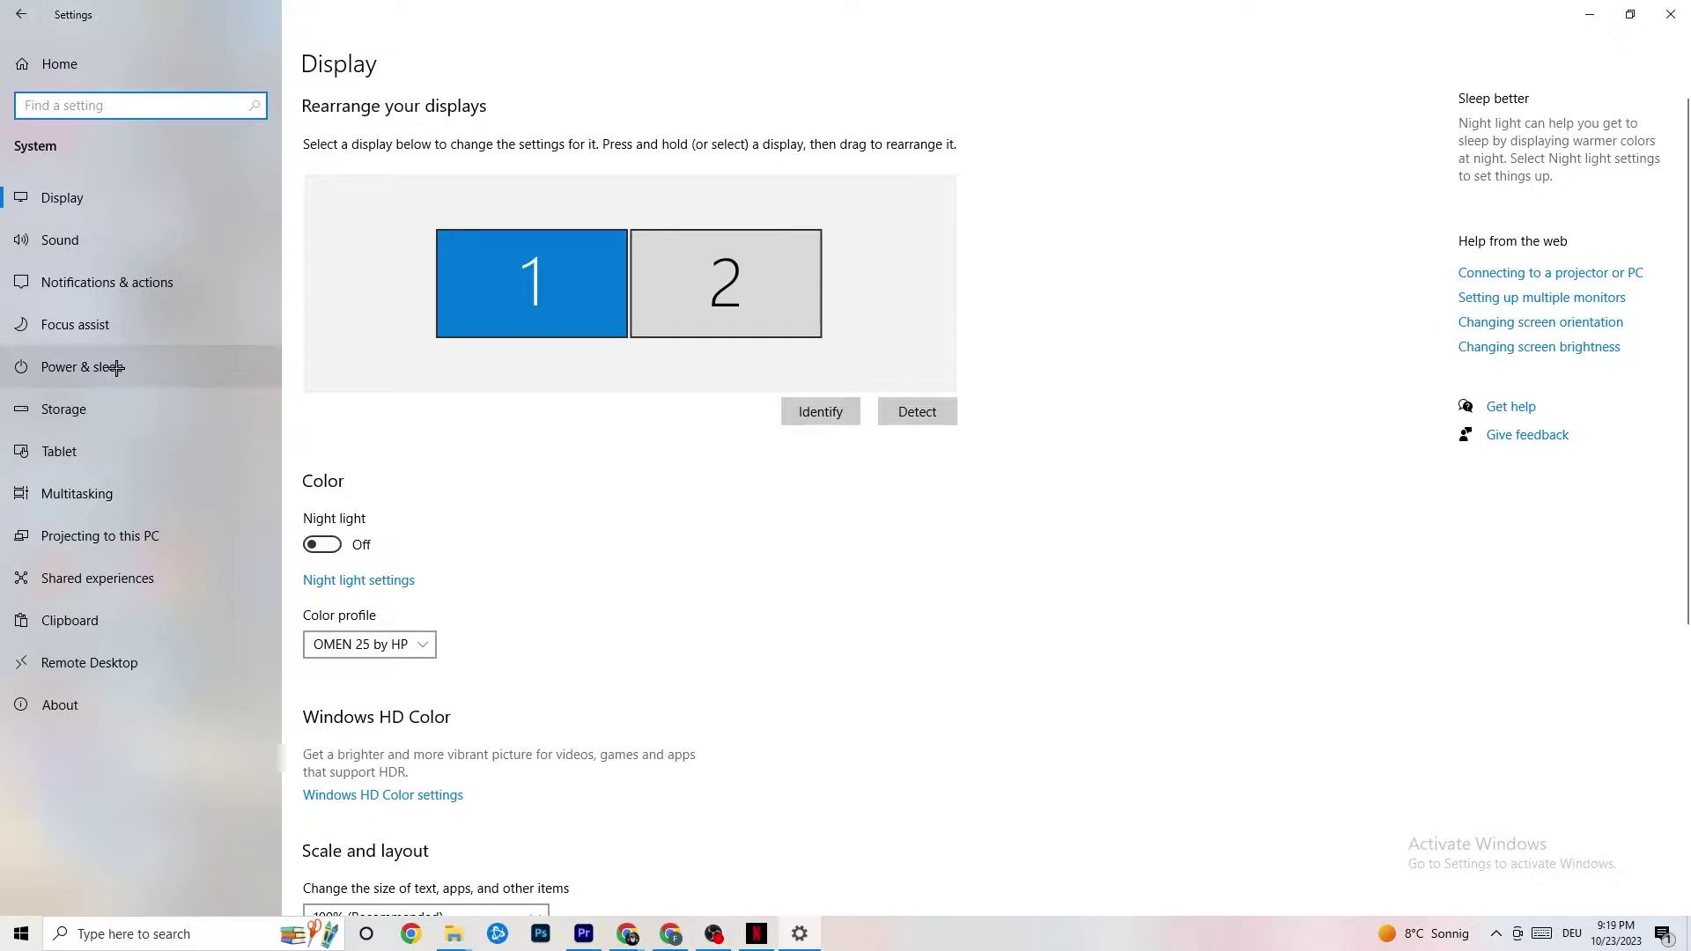
click(64, 361)
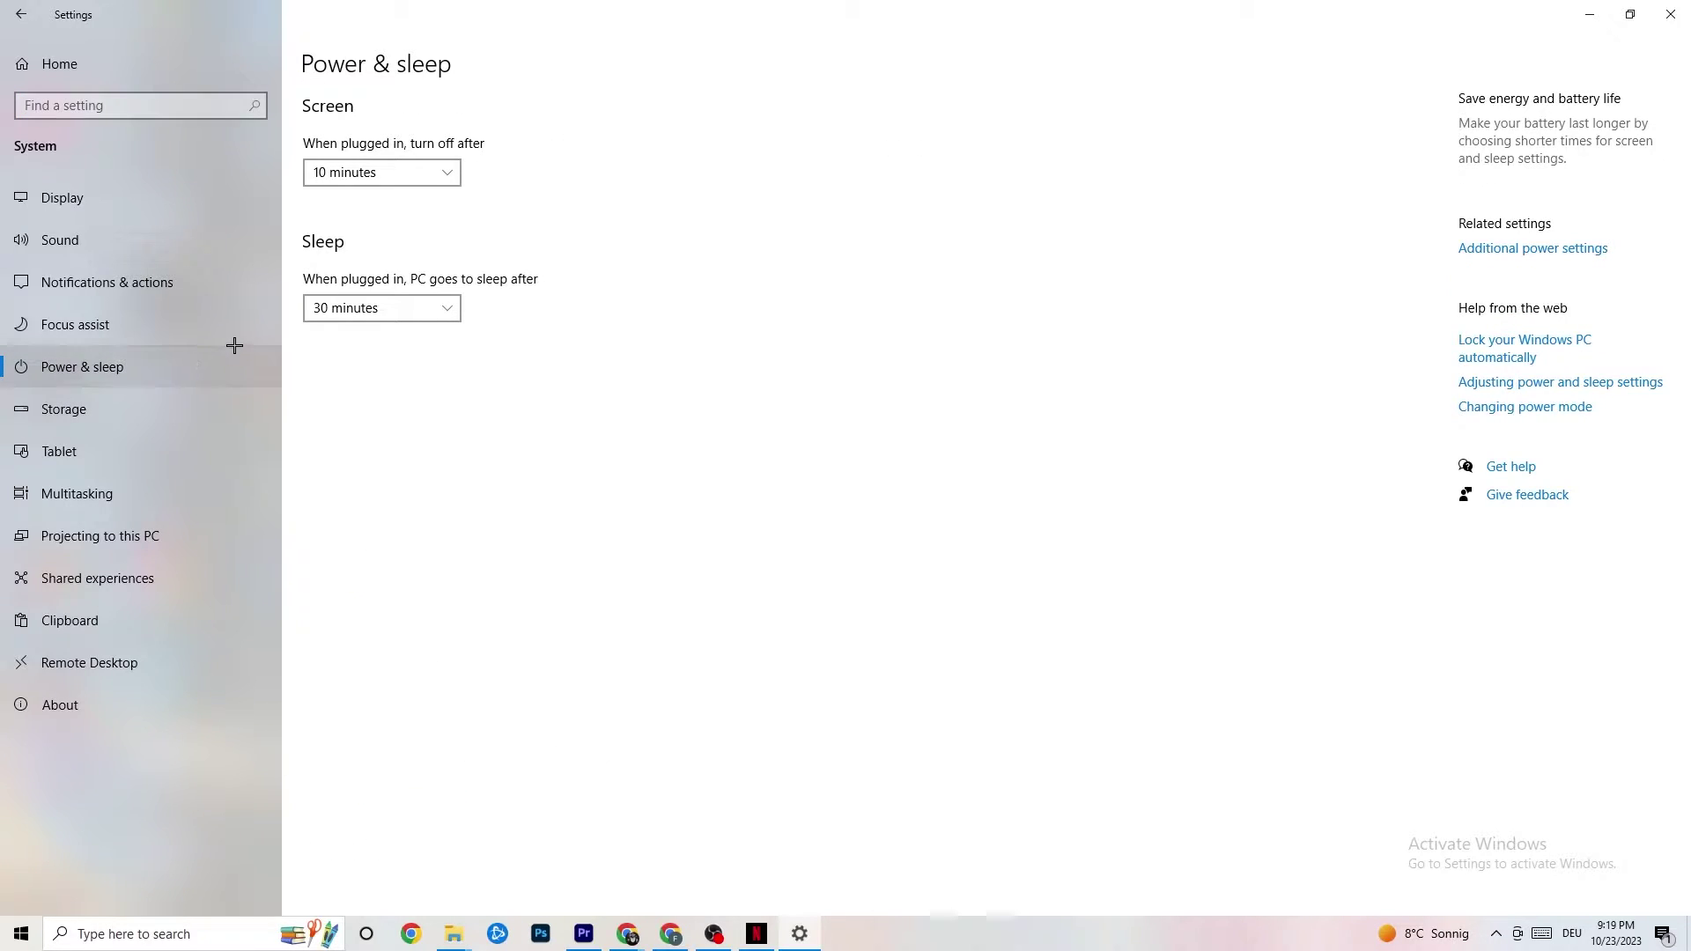
click(1519, 248)
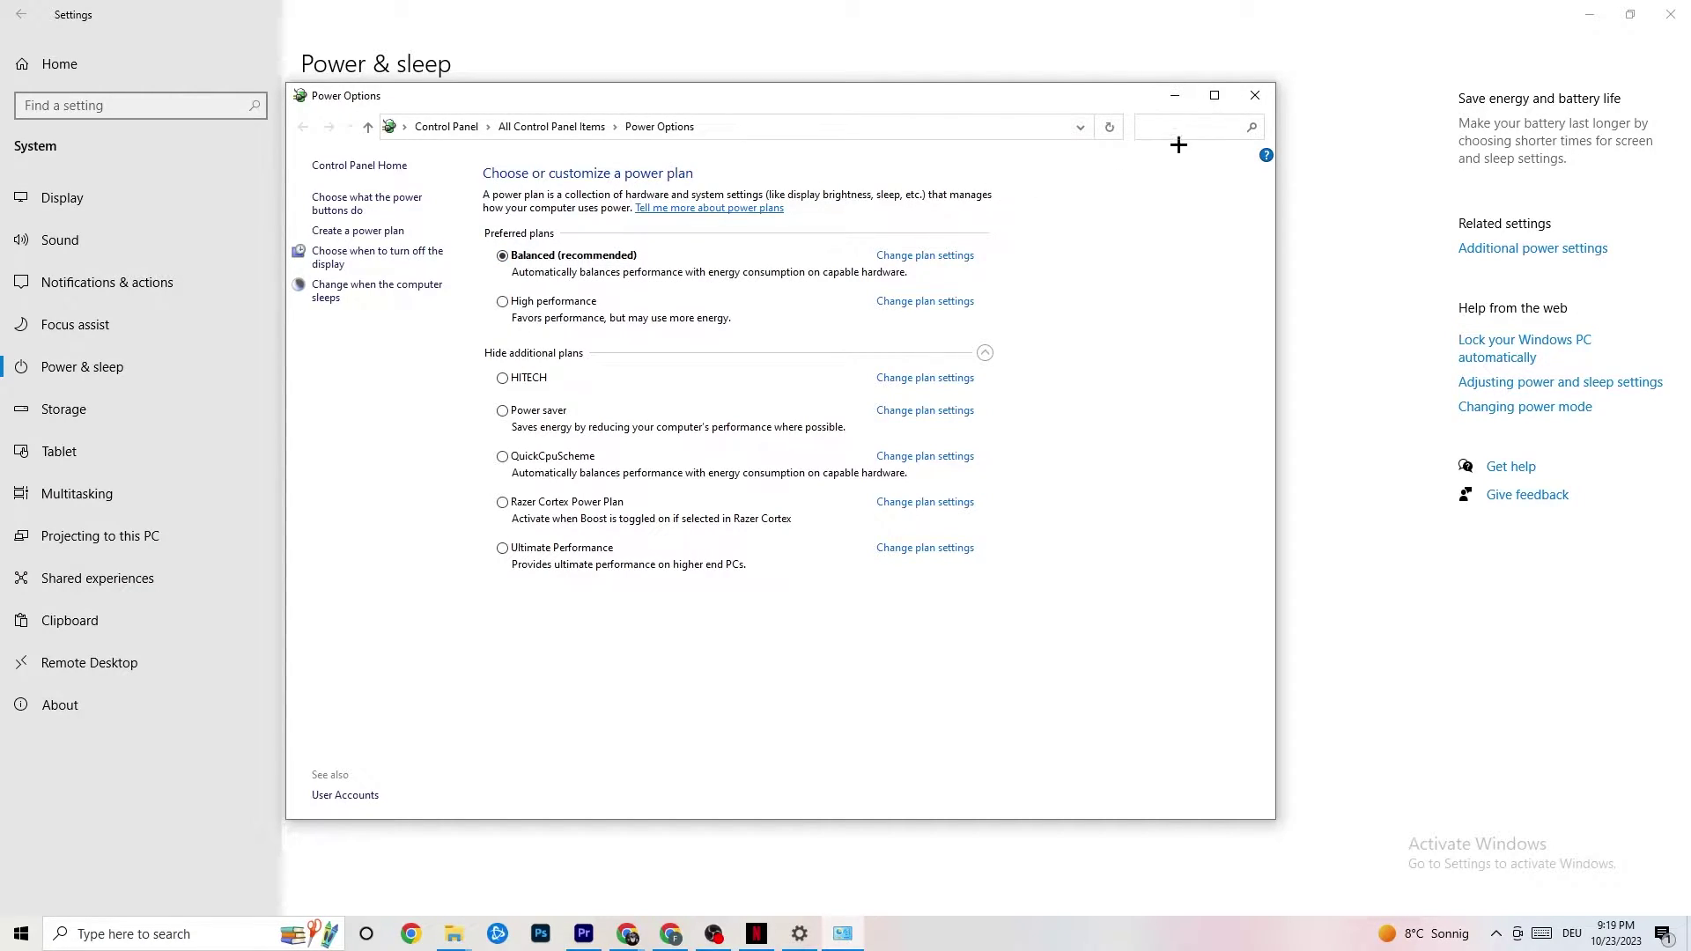
click(1256, 97)
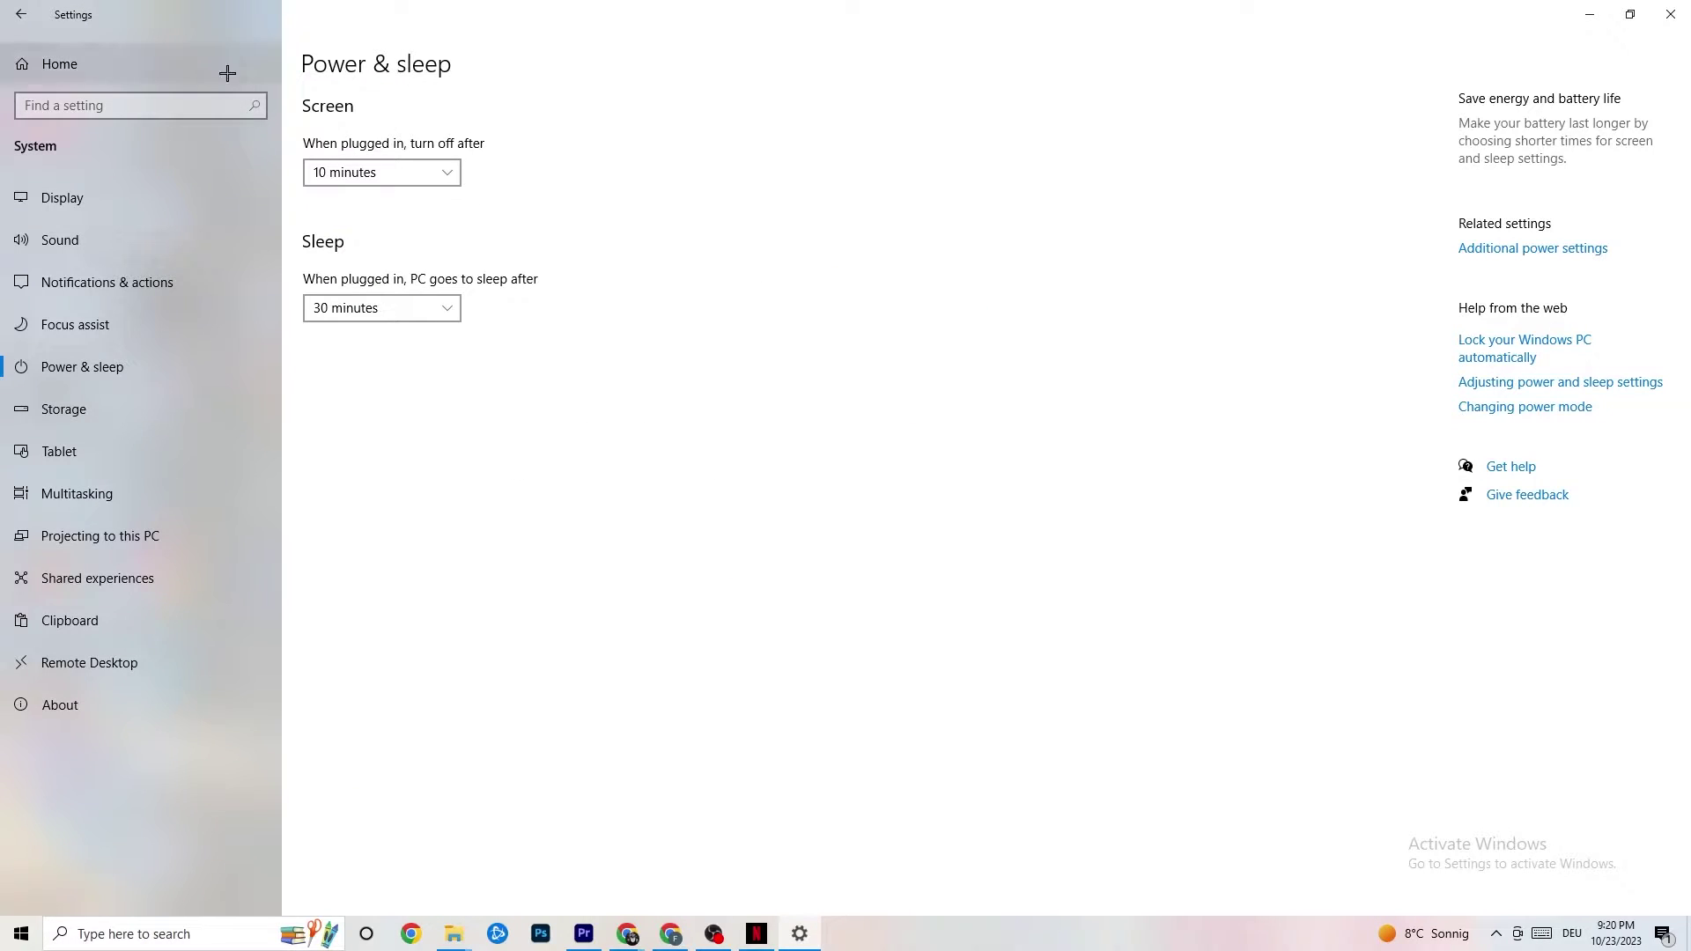
click(29, 12)
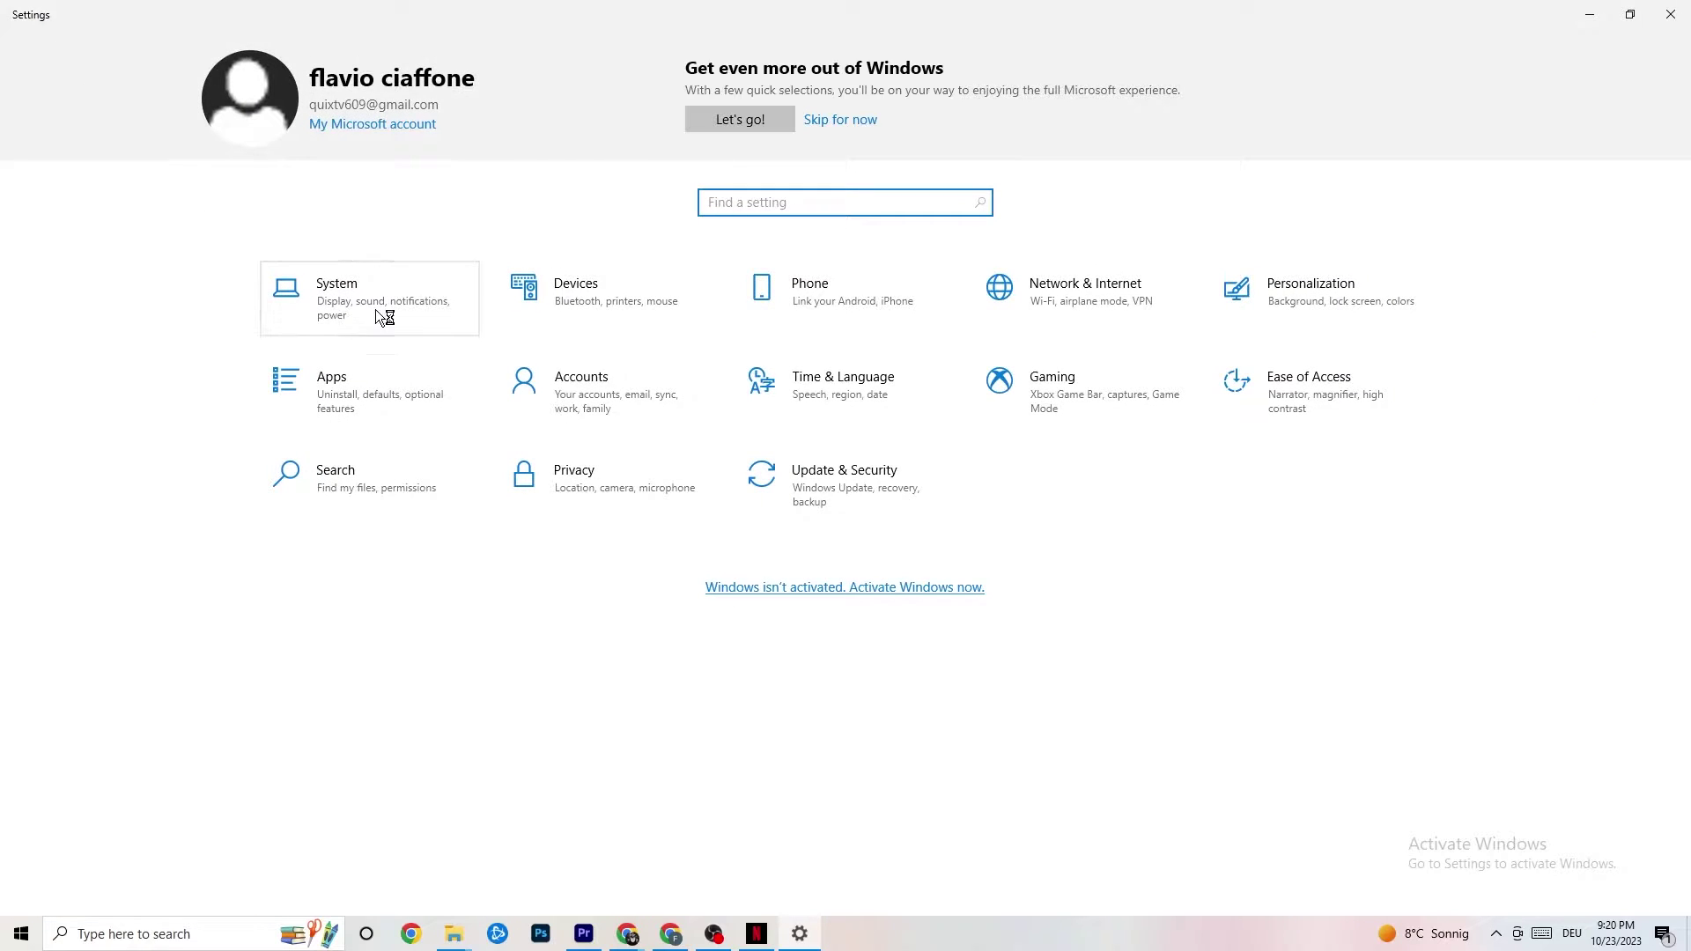
Step: Review the Xbox Game Bar settings and its shortcuts, leaving the Game Bar switched off
click(1073, 412)
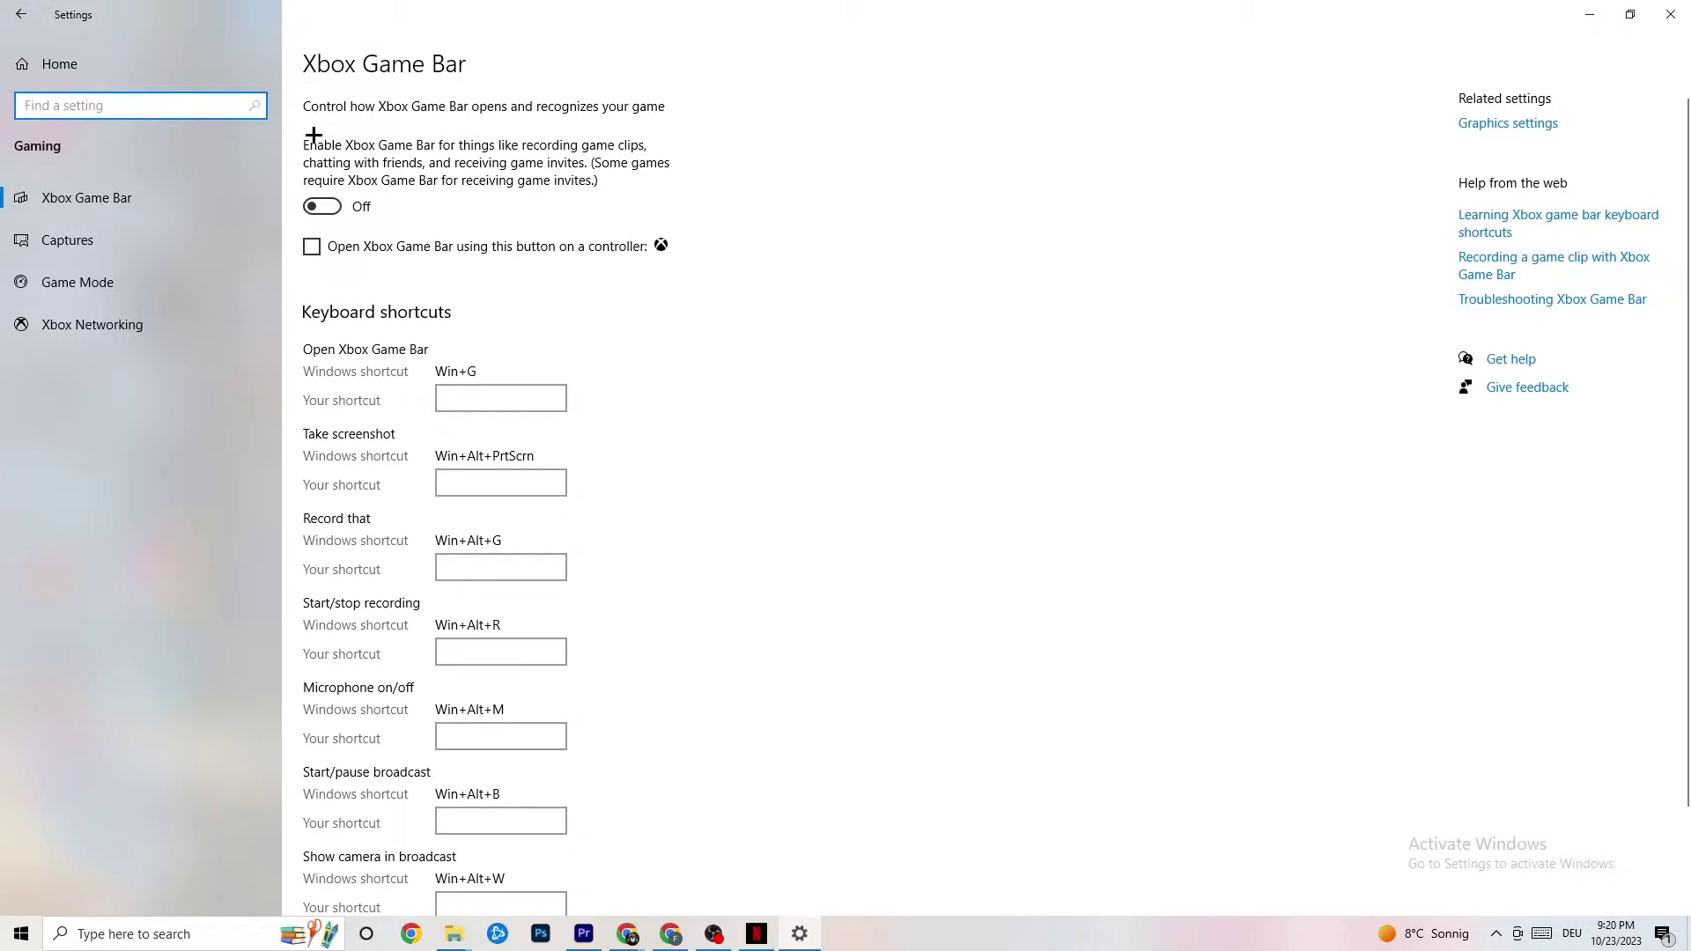
scroll(582, 352, down, 2)
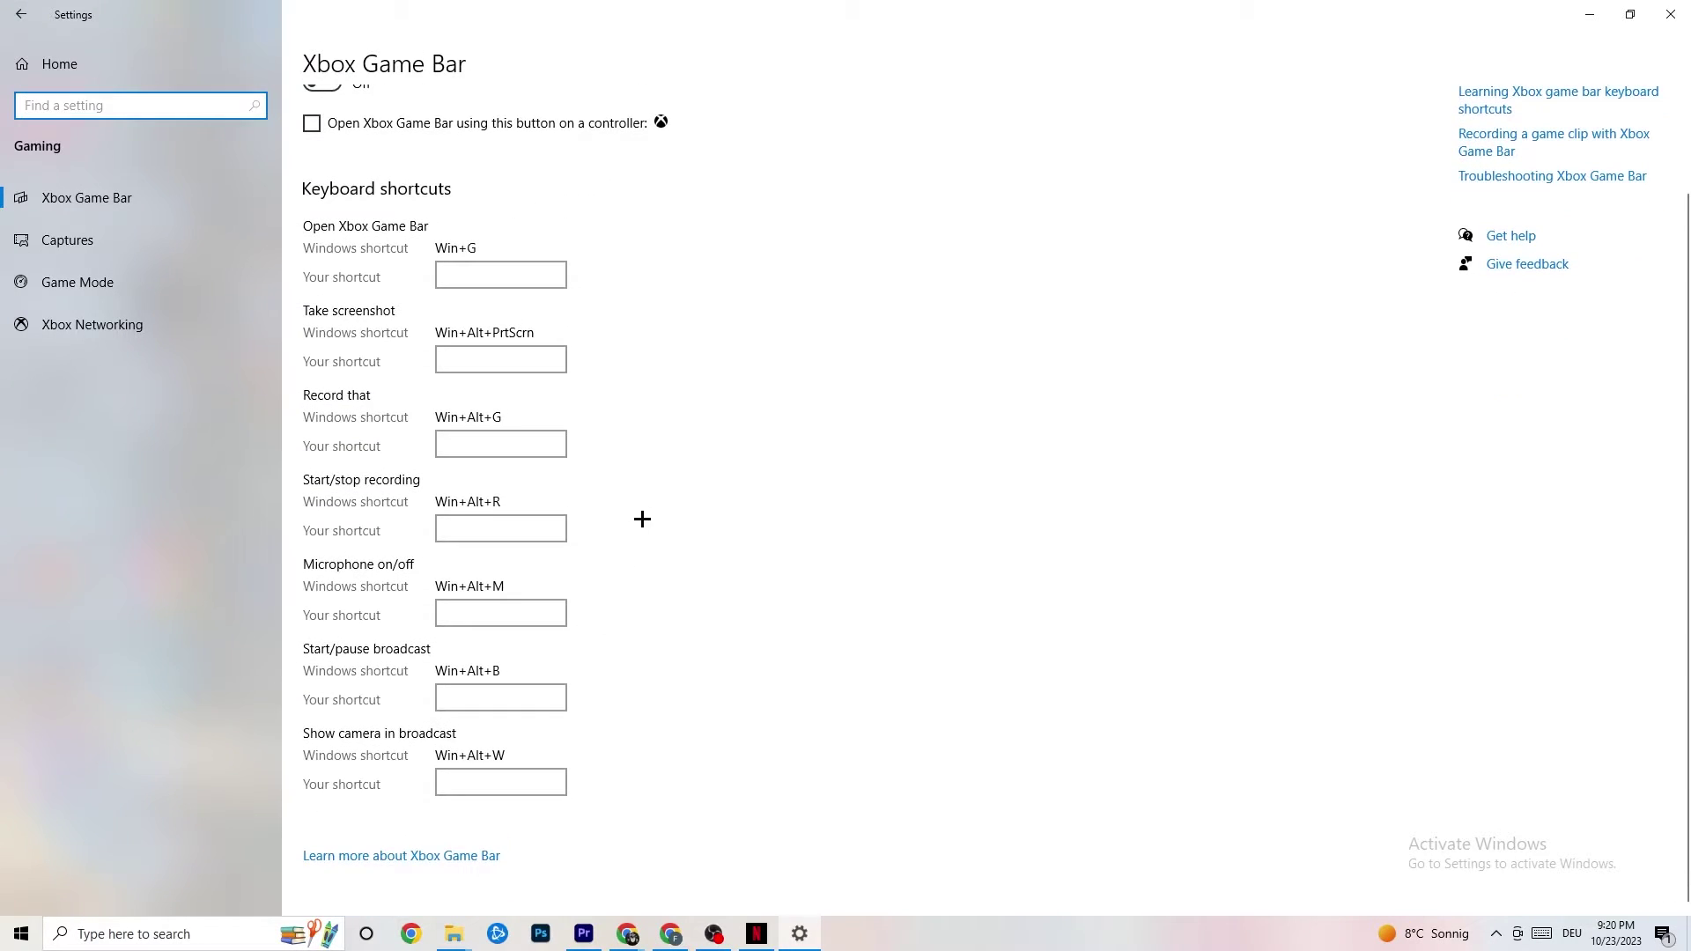
scroll(528, 397, up, 2)
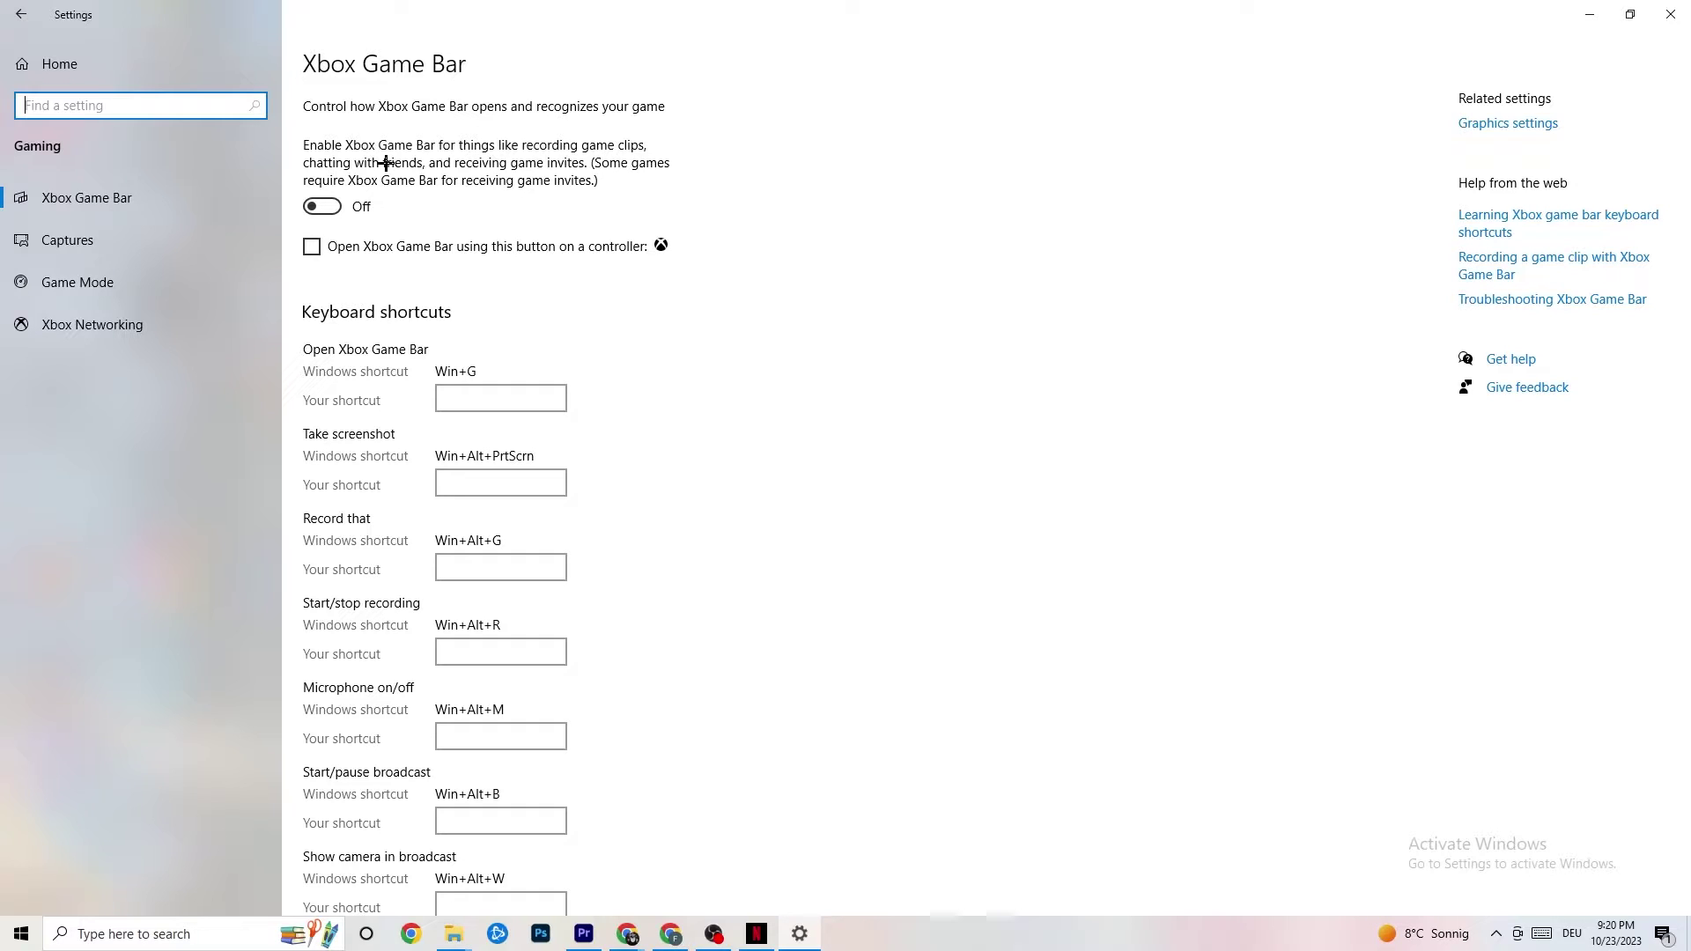
click(323, 206)
click(322, 207)
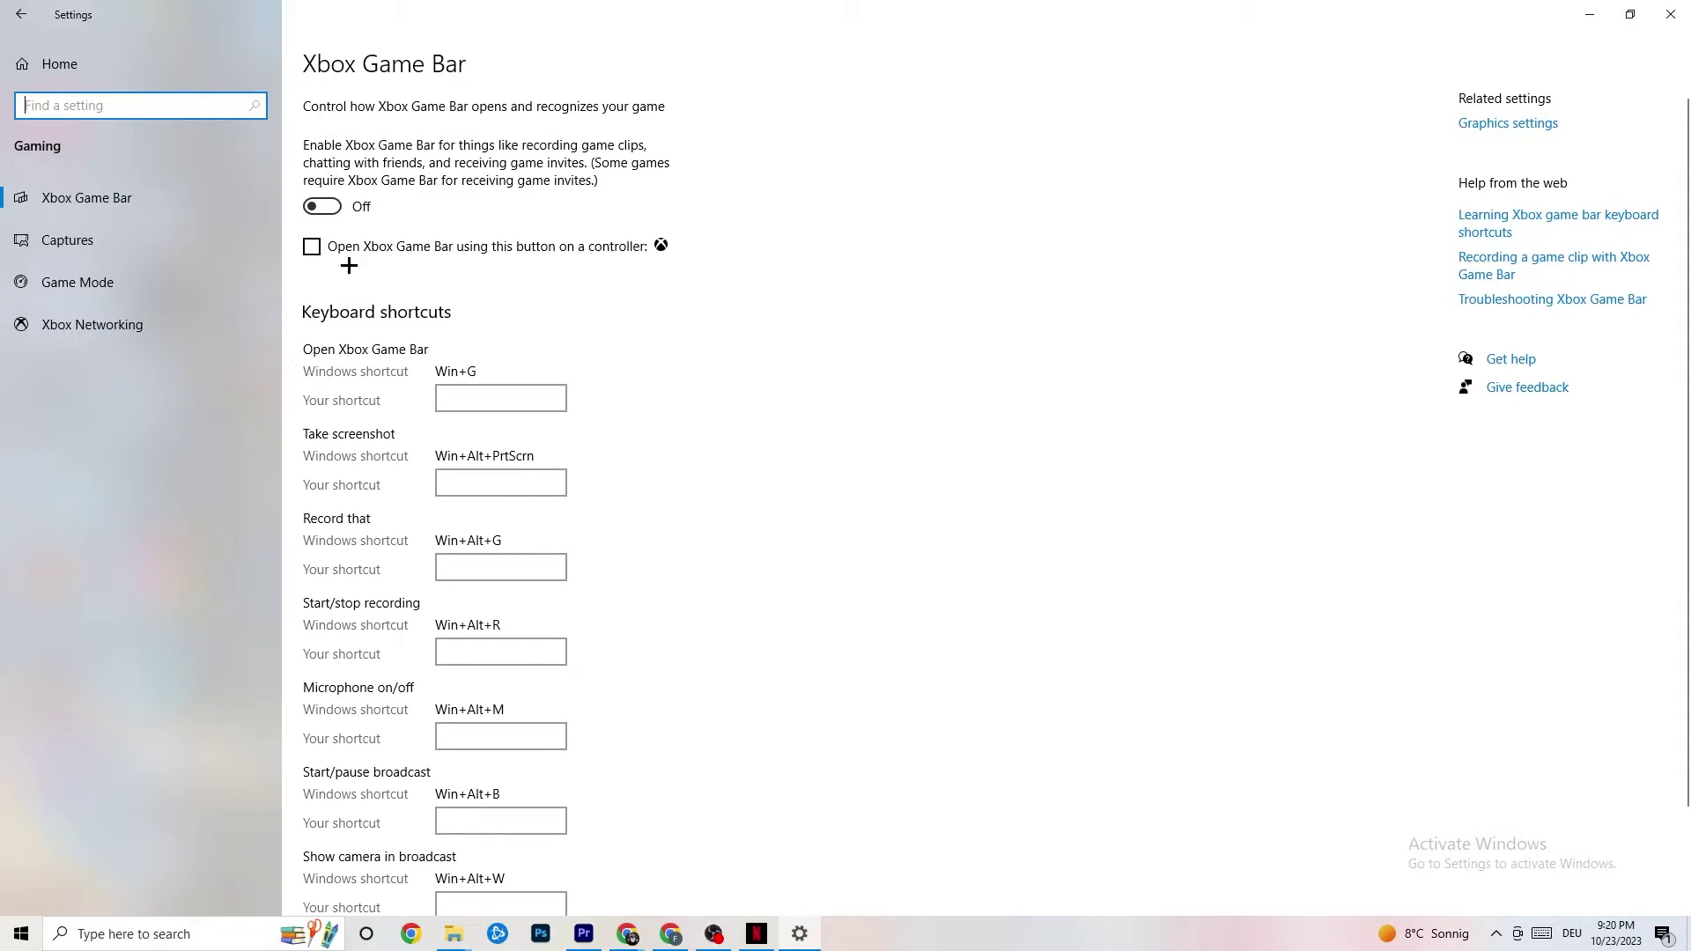
Step: Check the background and audio recording options under Captures, and the Game Mode setting
click(137, 236)
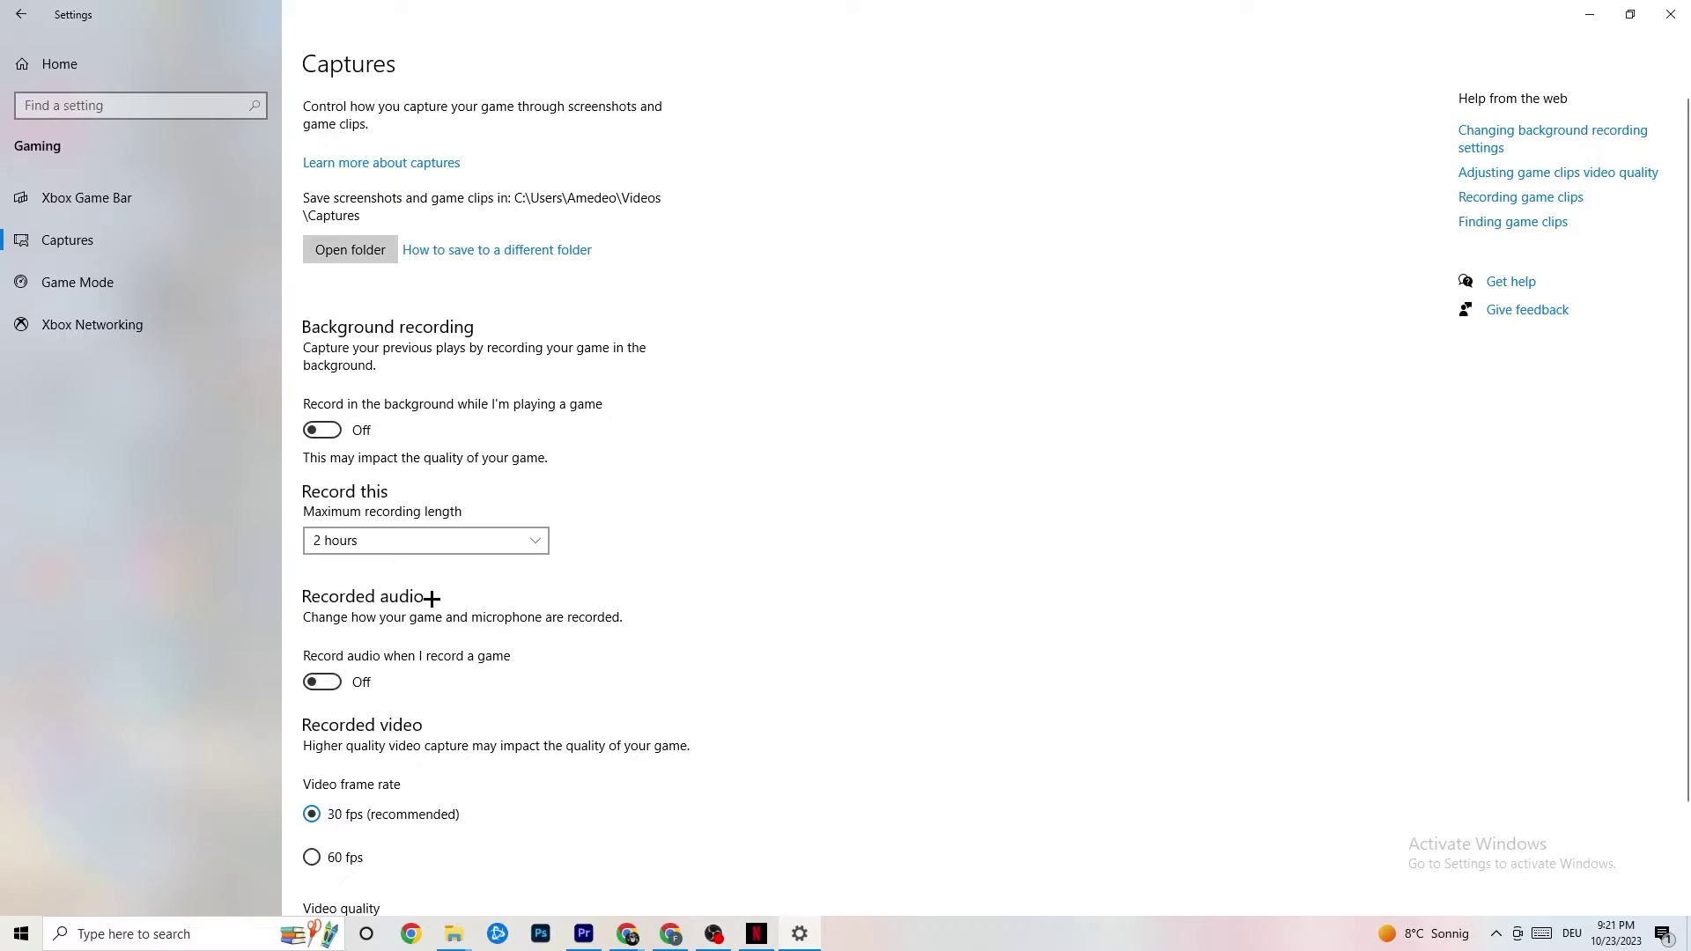
scroll(457, 623, down, 3)
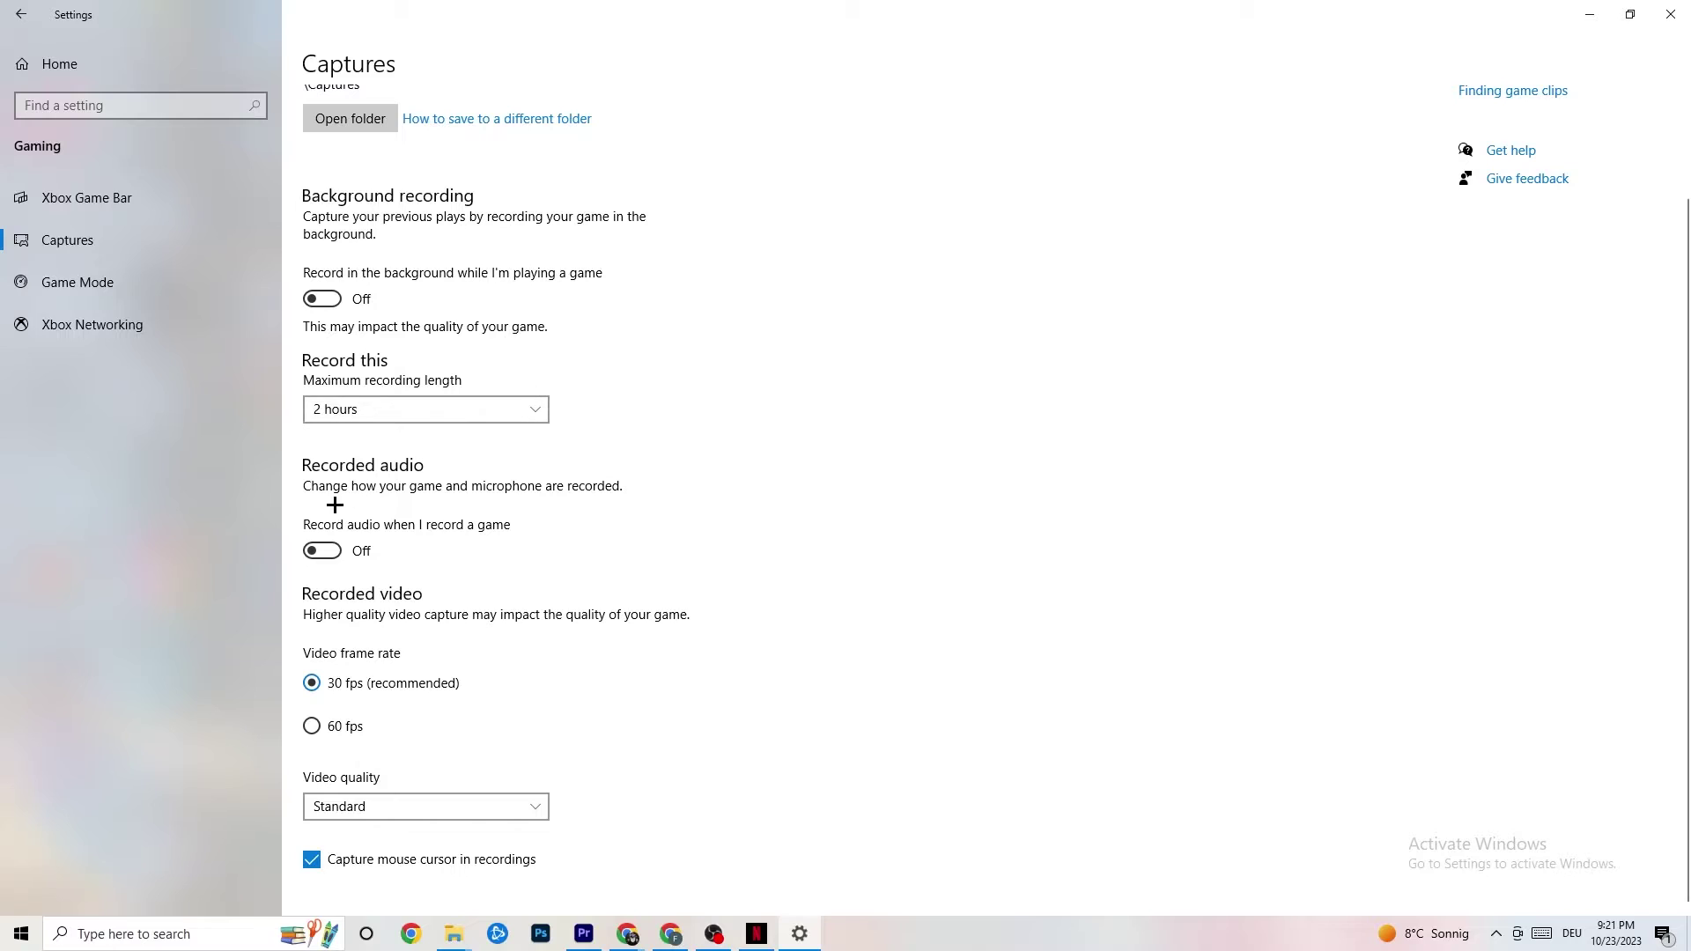
click(128, 295)
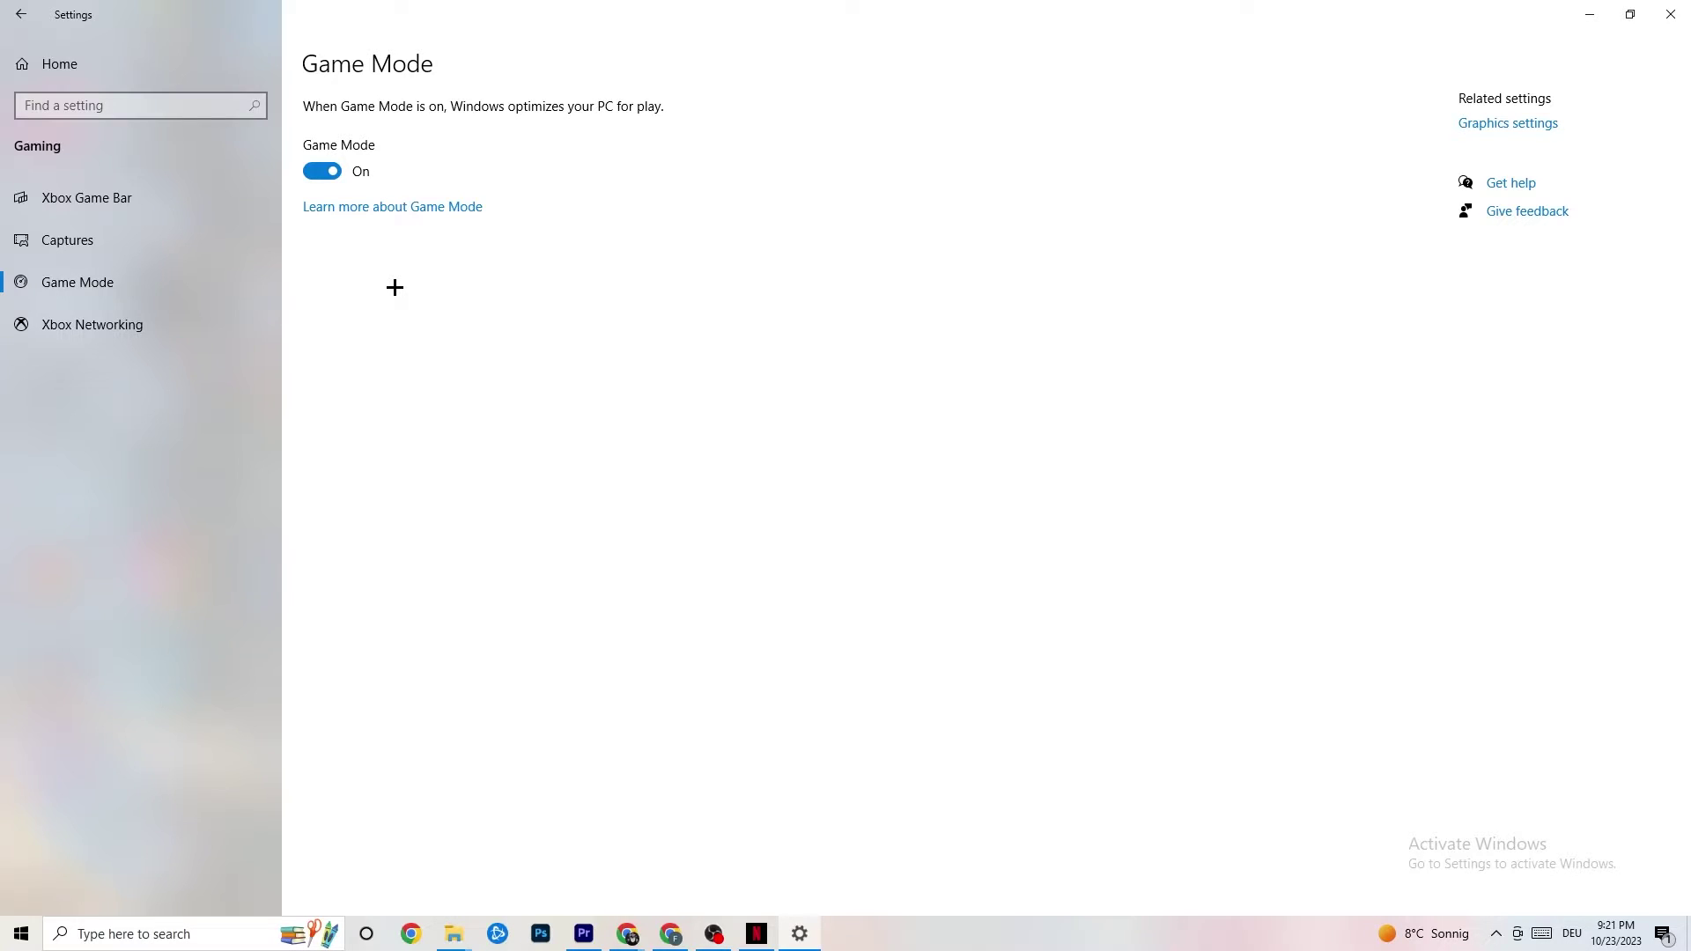
click(27, 14)
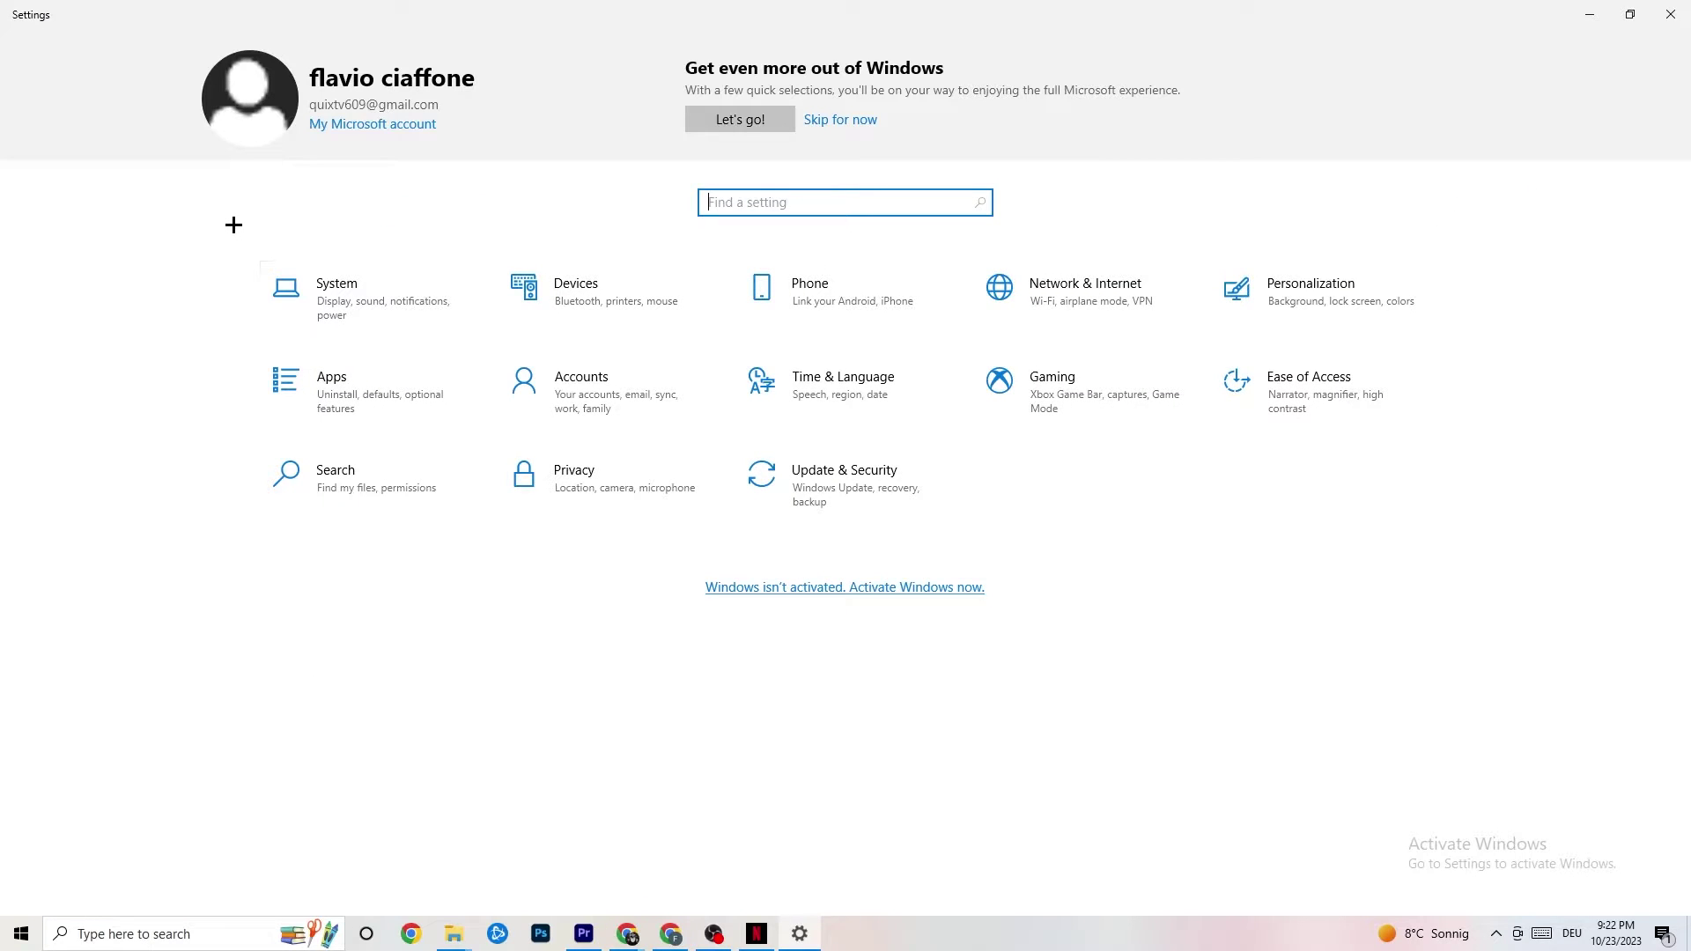
Step: Check the Windows Update status and the Troubleshoot page, and close Settings
click(876, 498)
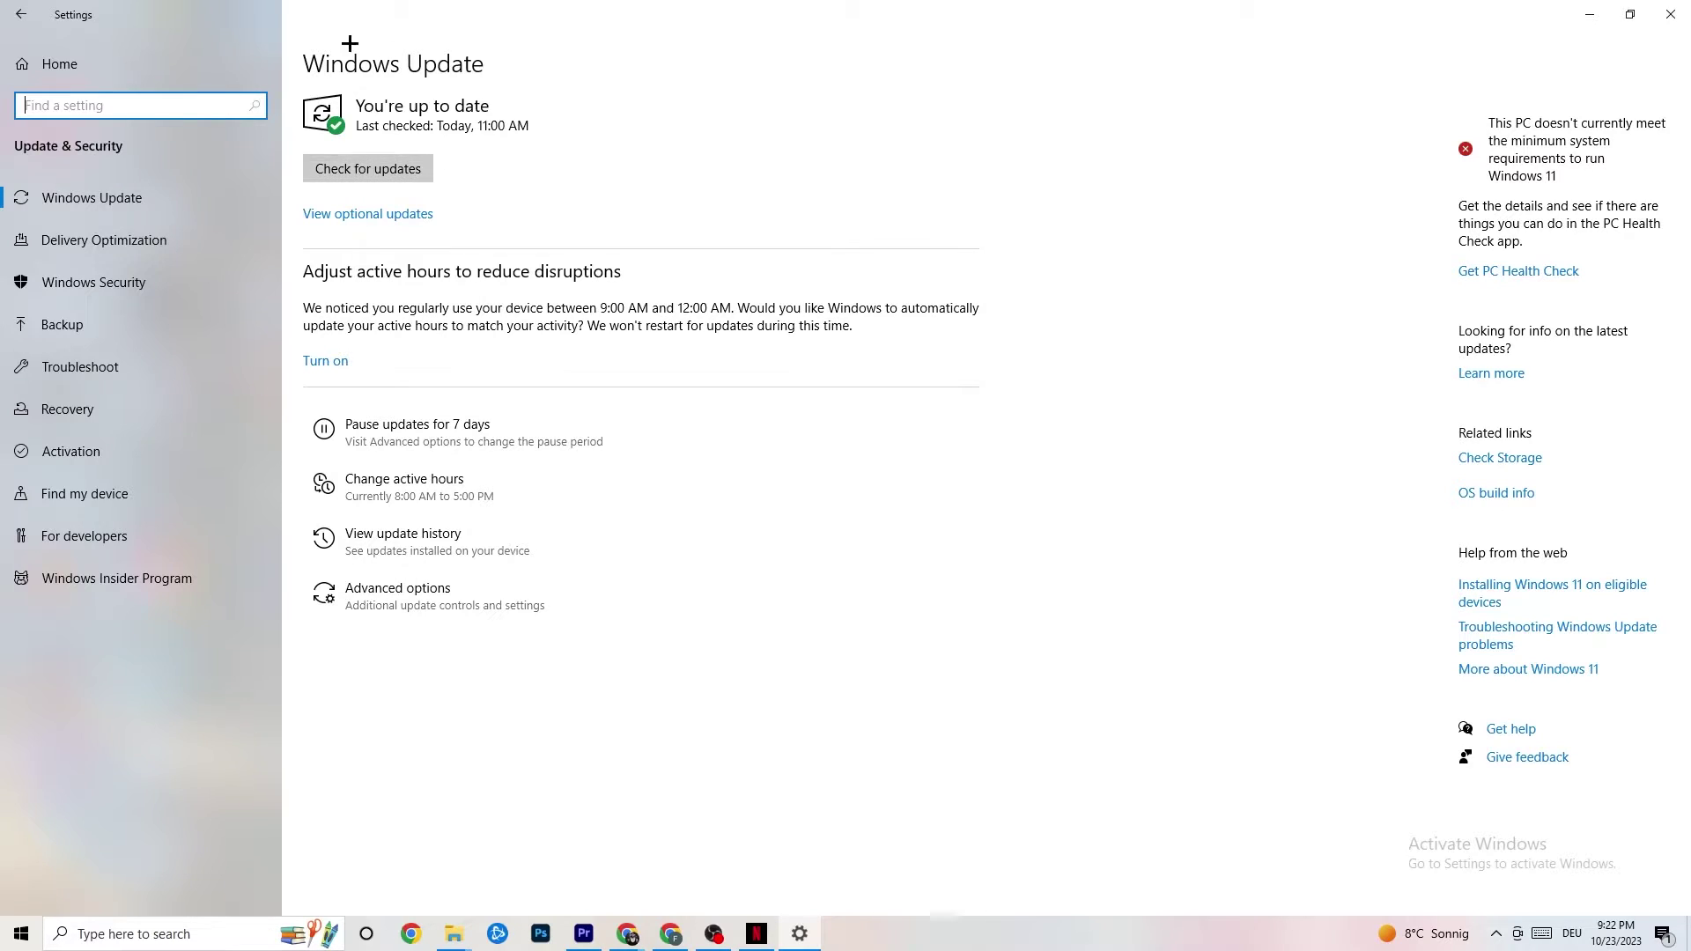
click(509, 125)
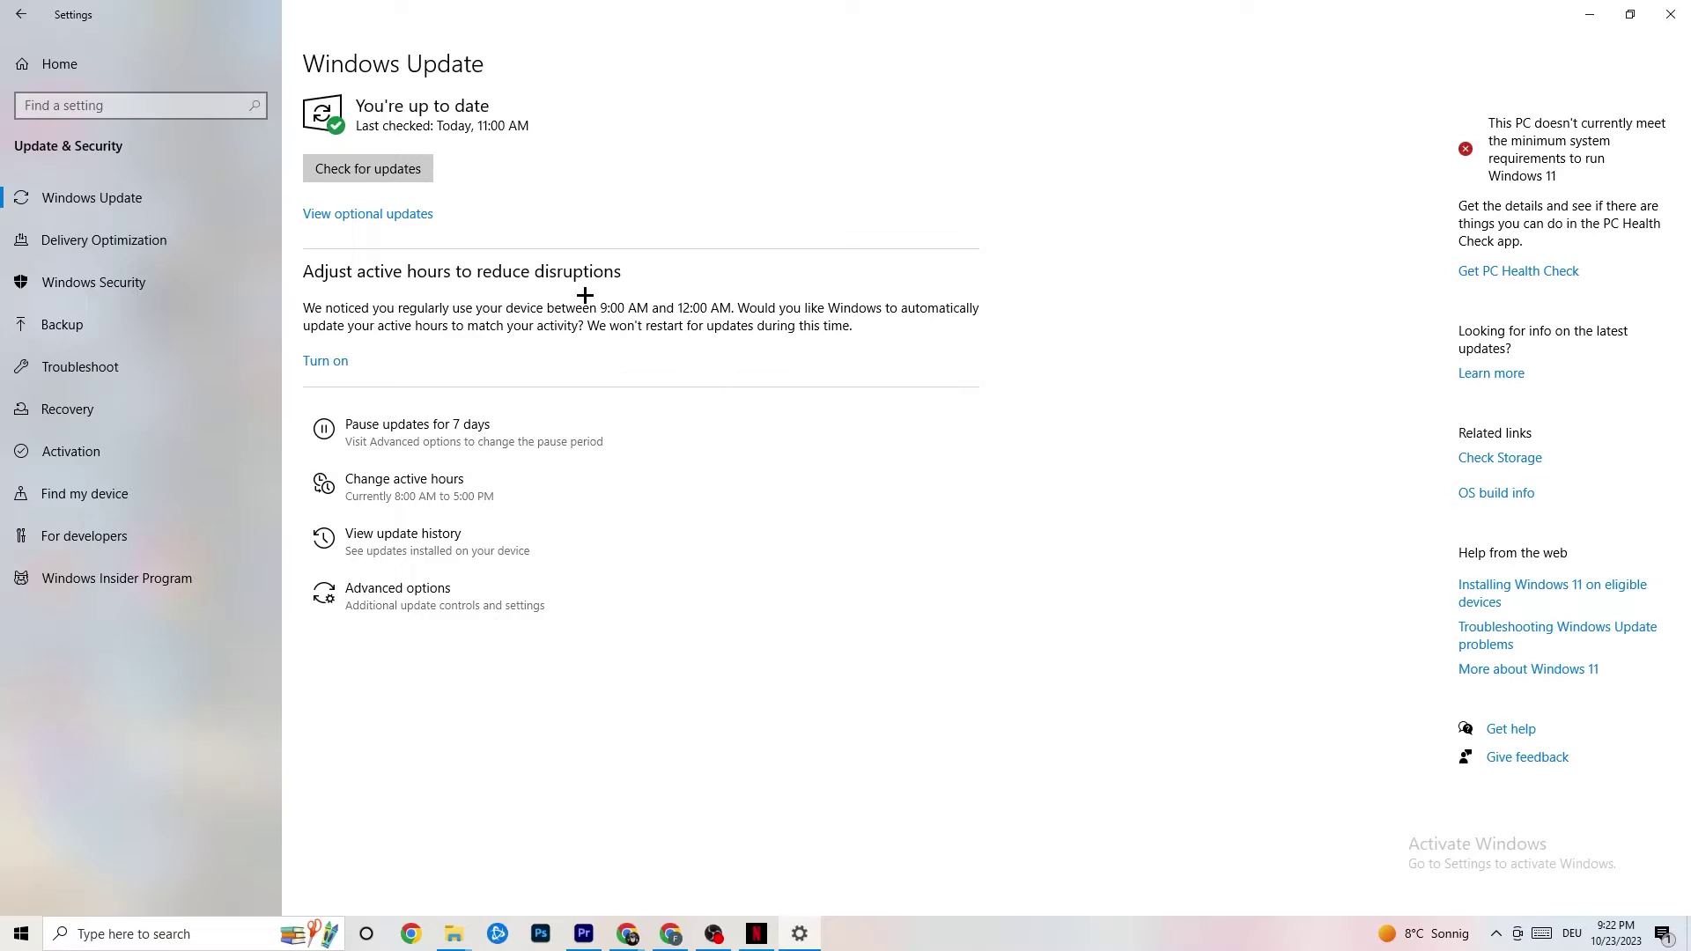
click(138, 368)
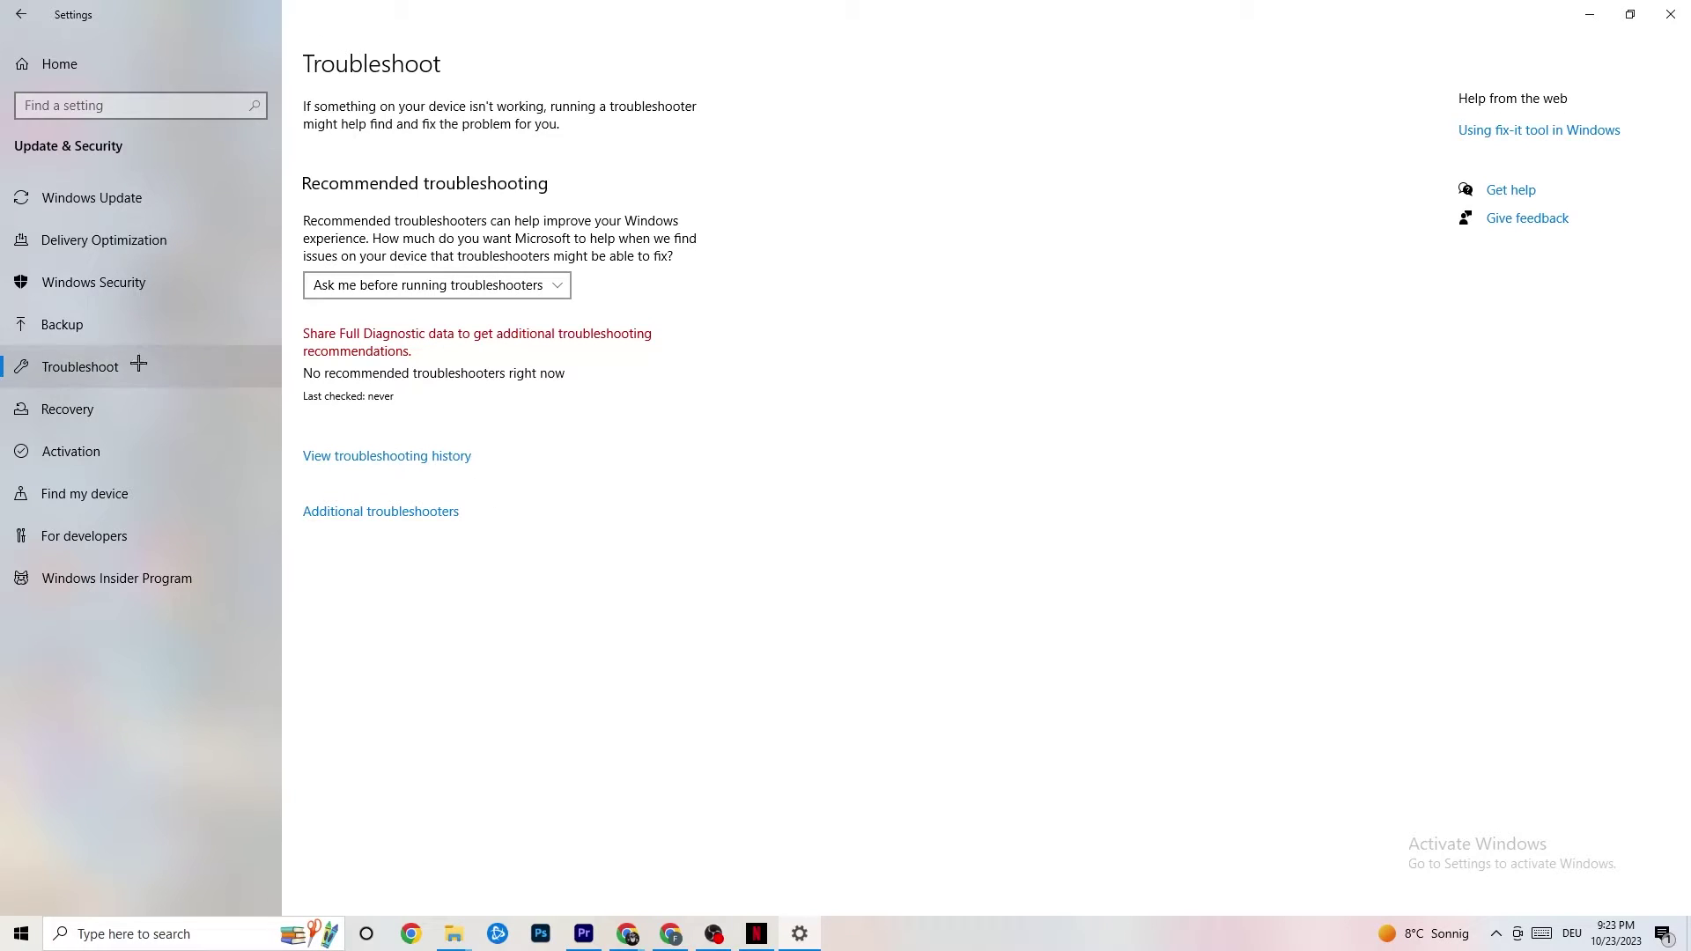
click(1664, 5)
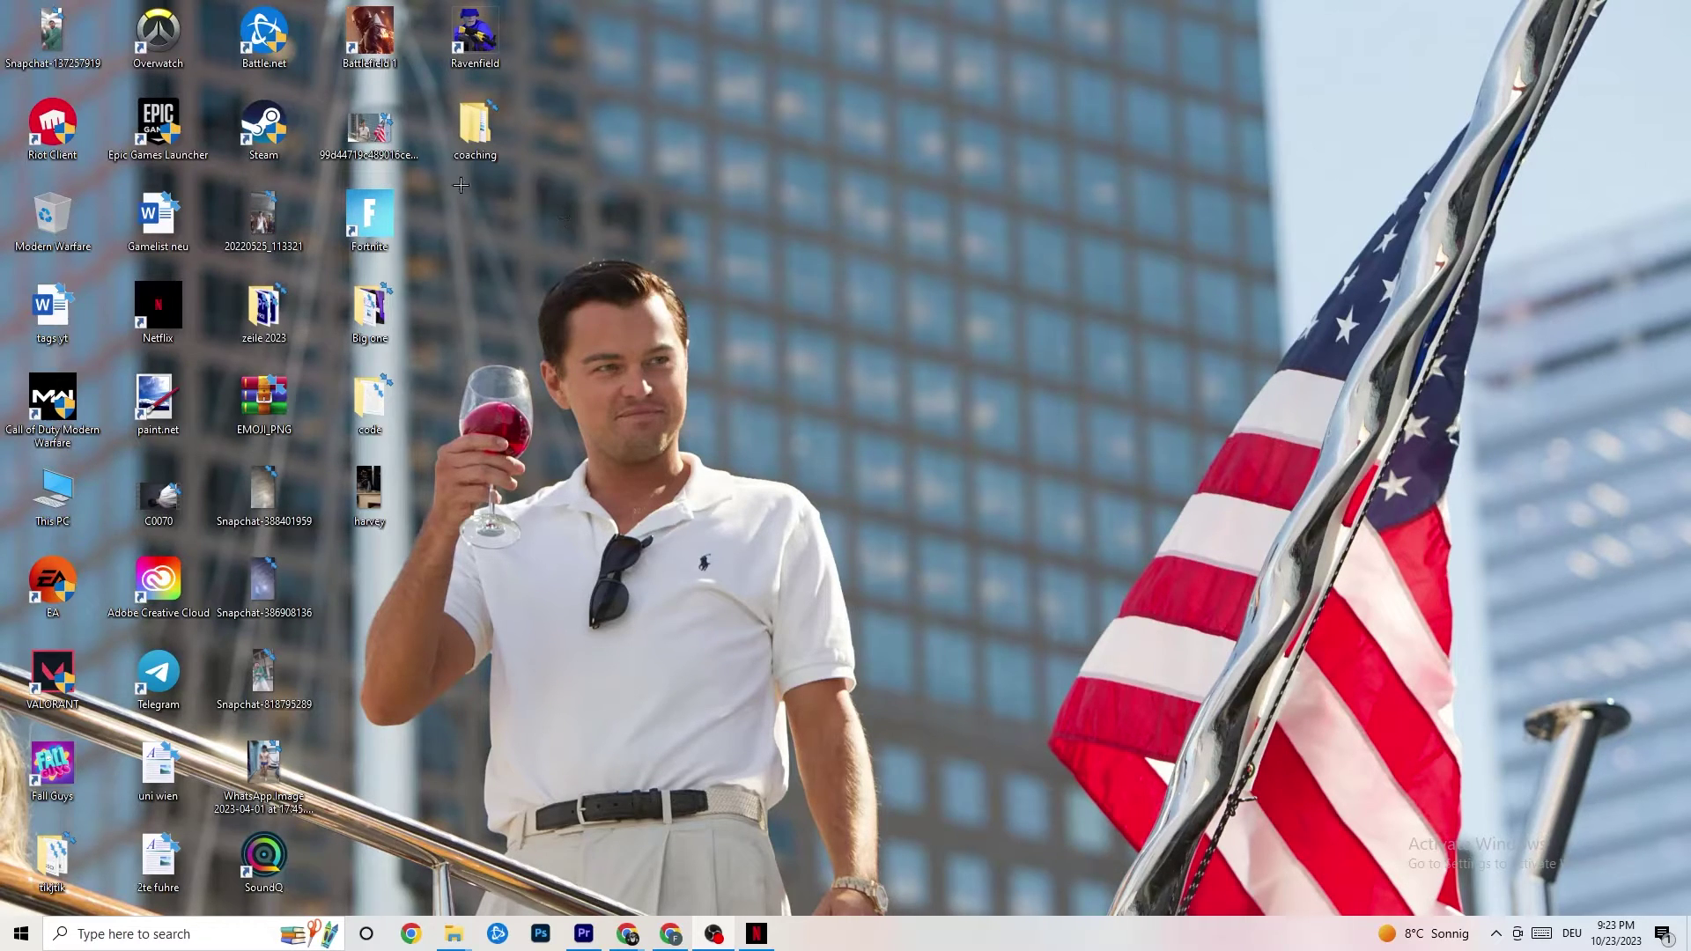
Step: Move the Steam shortcut out of the icon columns into the empty area of the desktop
drag(305, 144, 939, 328)
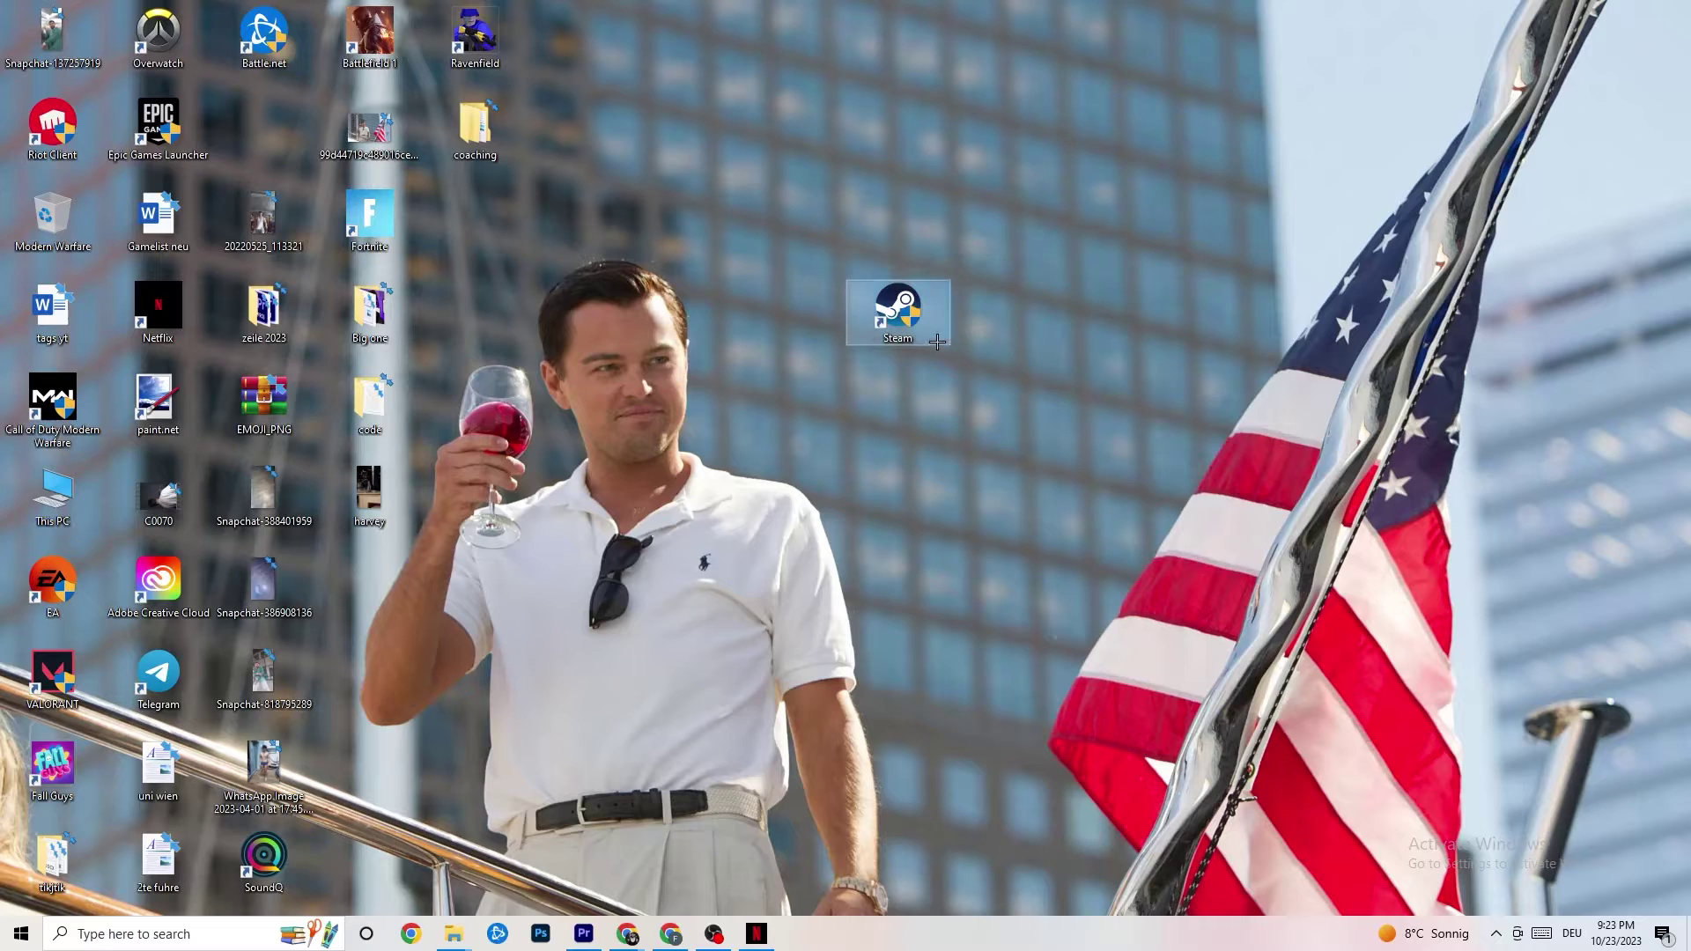
right_click(896, 321)
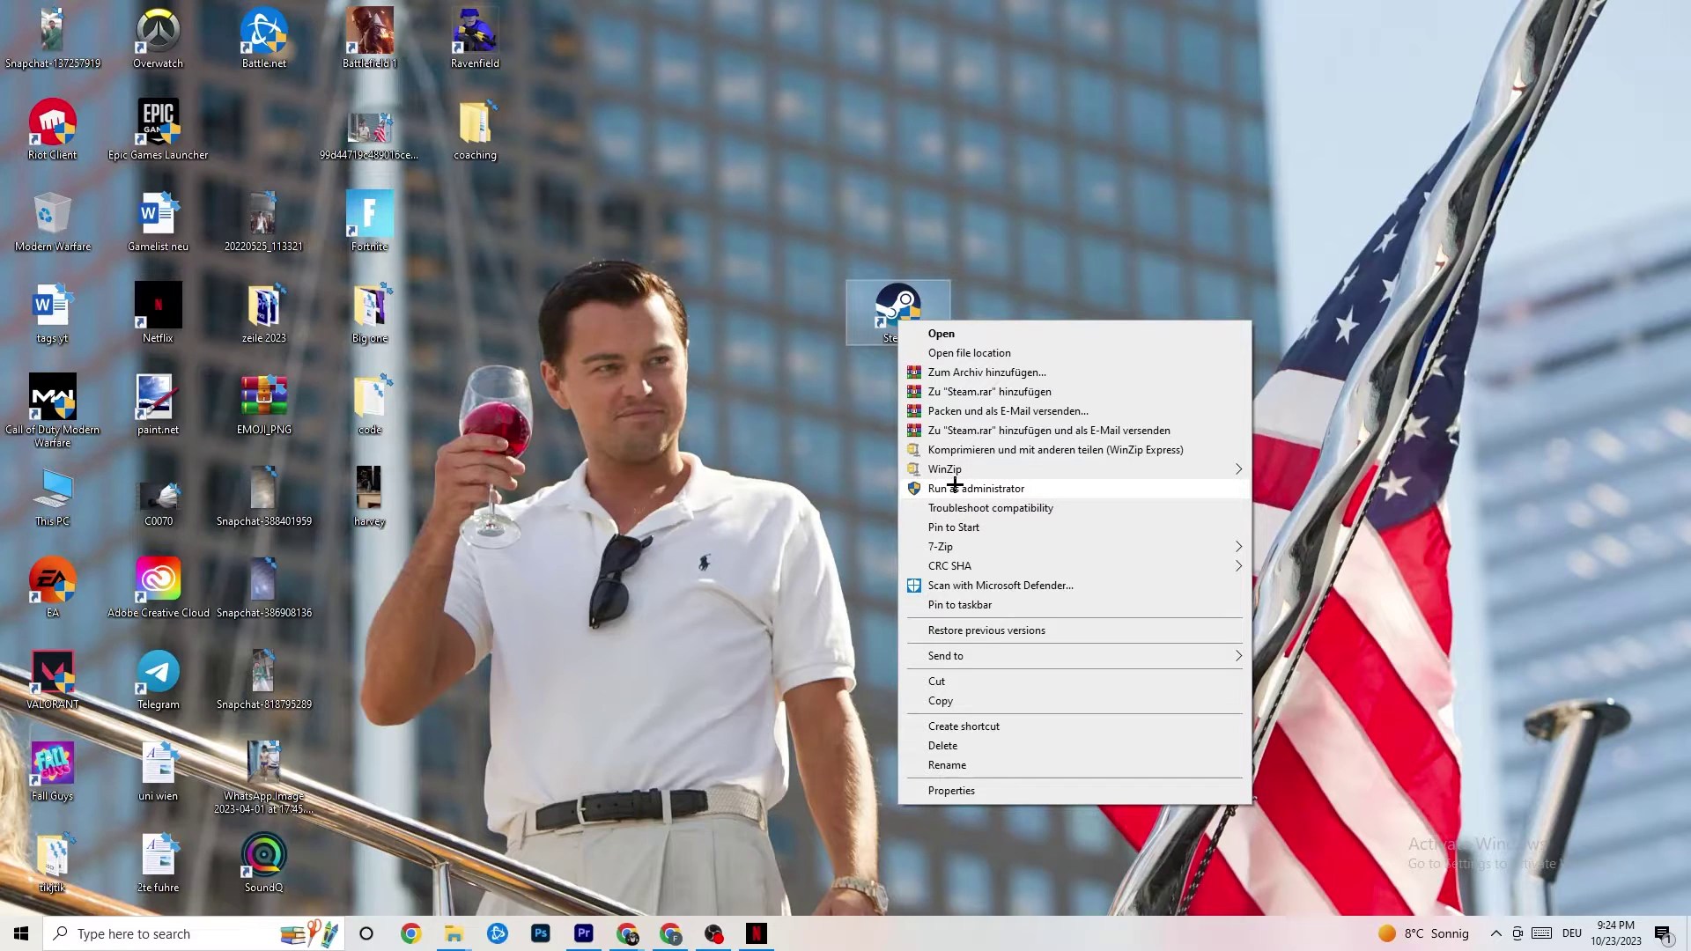
click(736, 441)
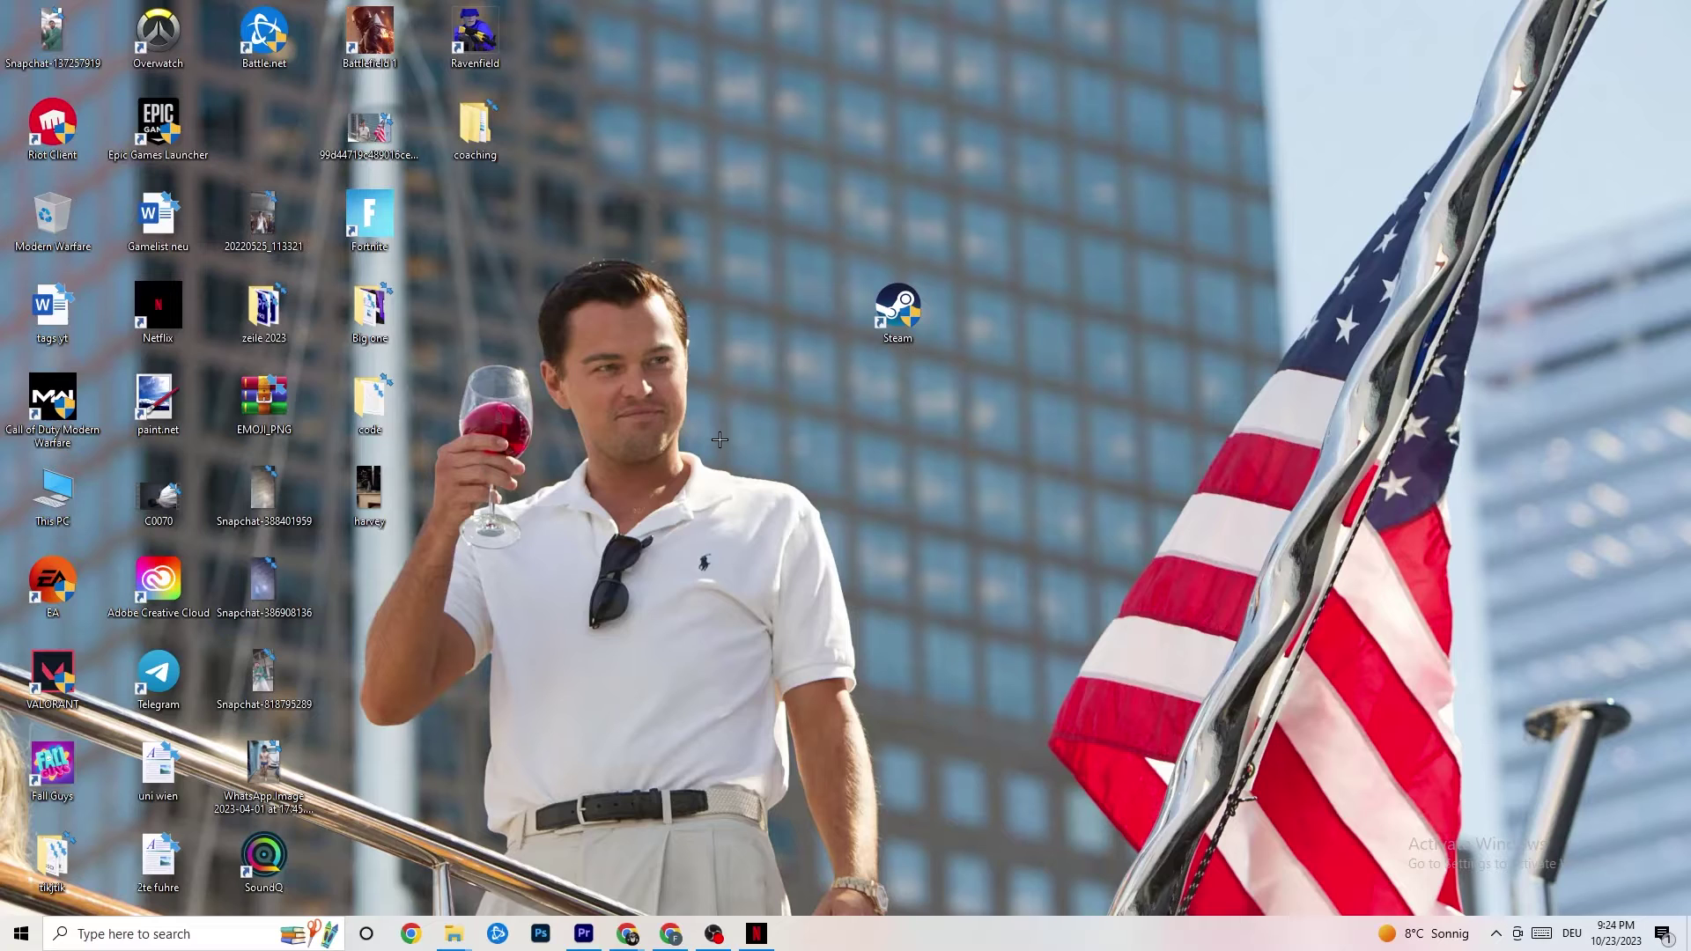
drag(881, 318, 775, 319)
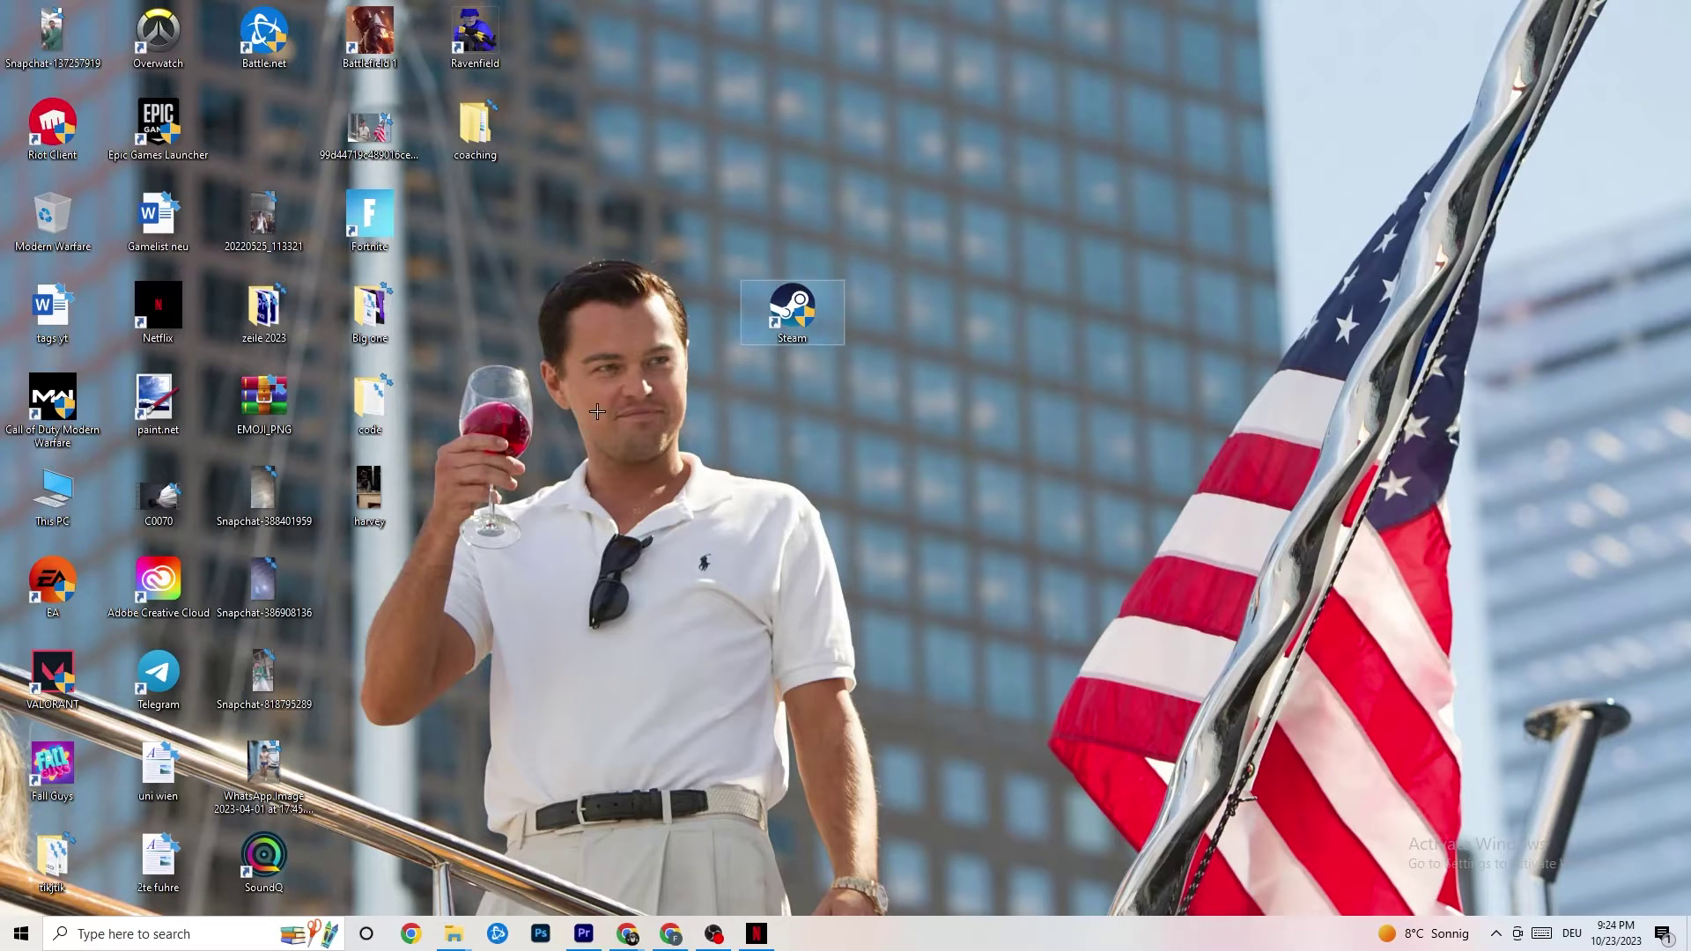
Step: Check the Steam shortcut's compatibility mode choices and run-as-administrator setting in its properties, and accept the dialog
right_click(775, 318)
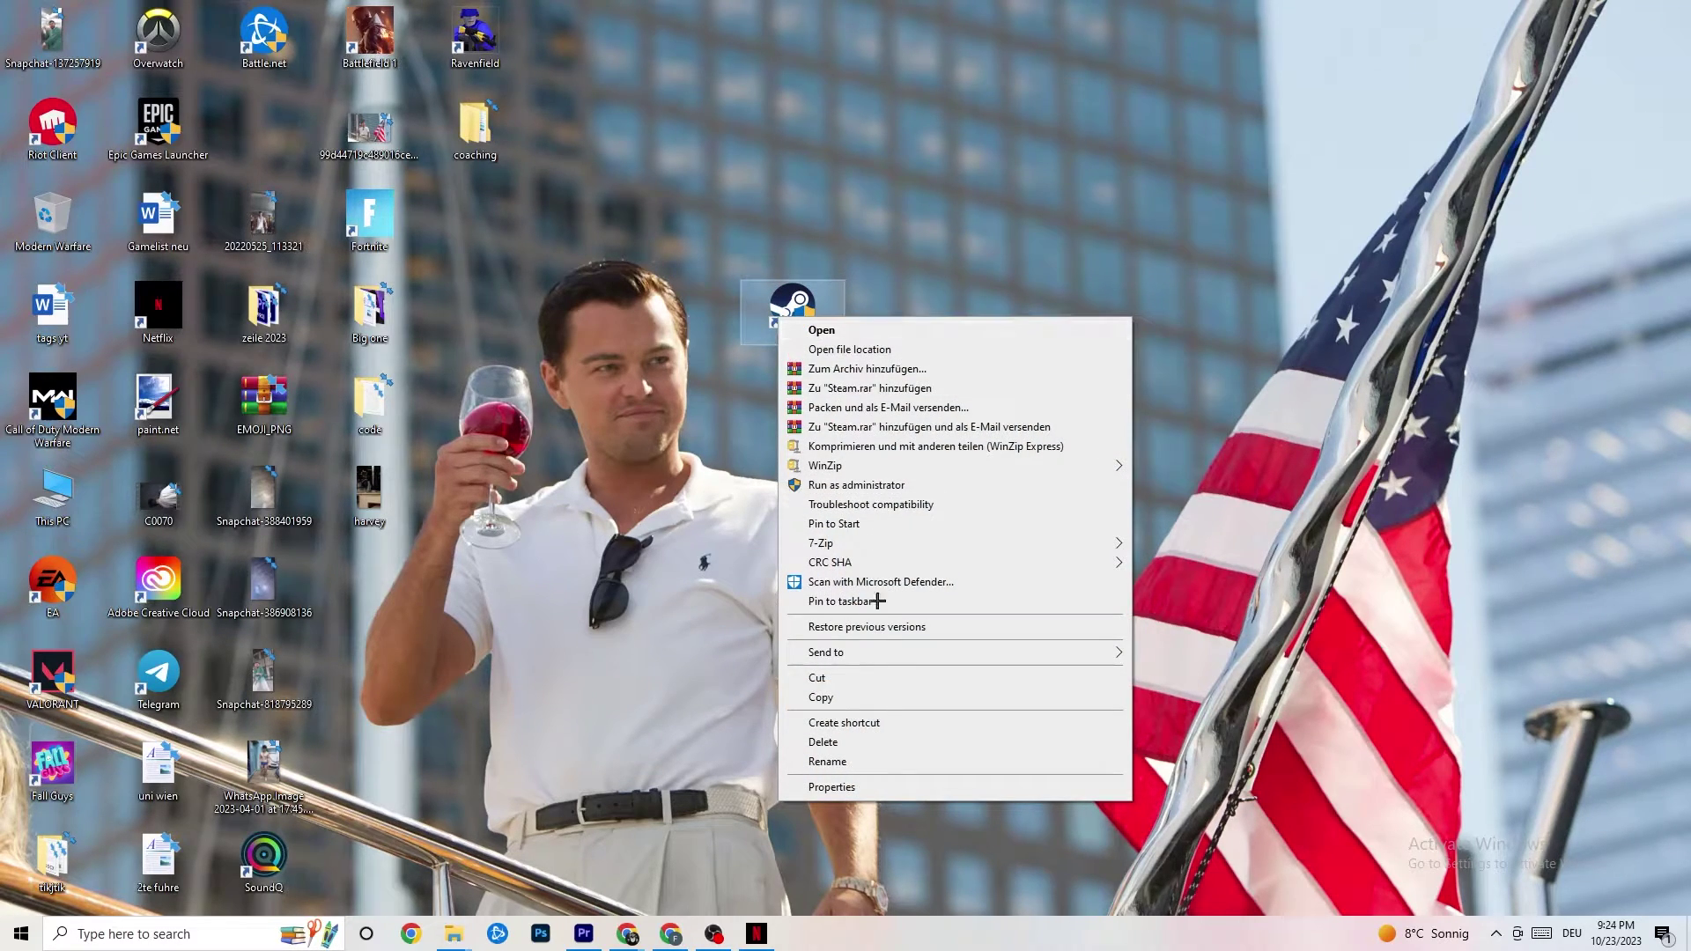
click(859, 786)
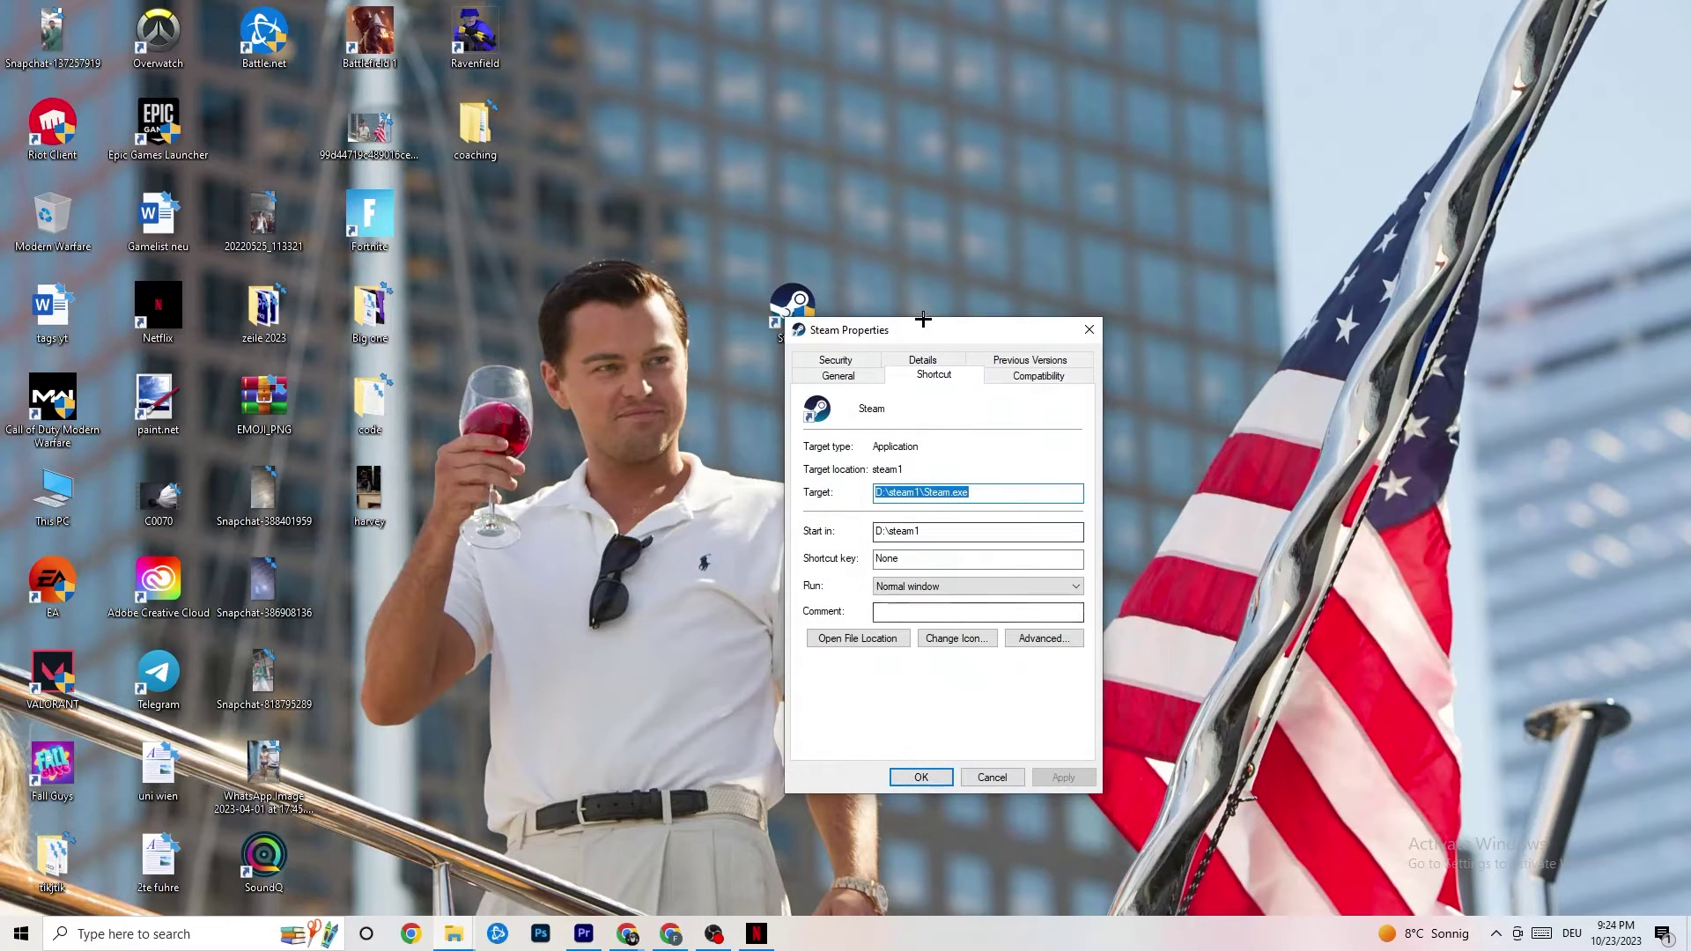
drag(923, 319, 679, 78)
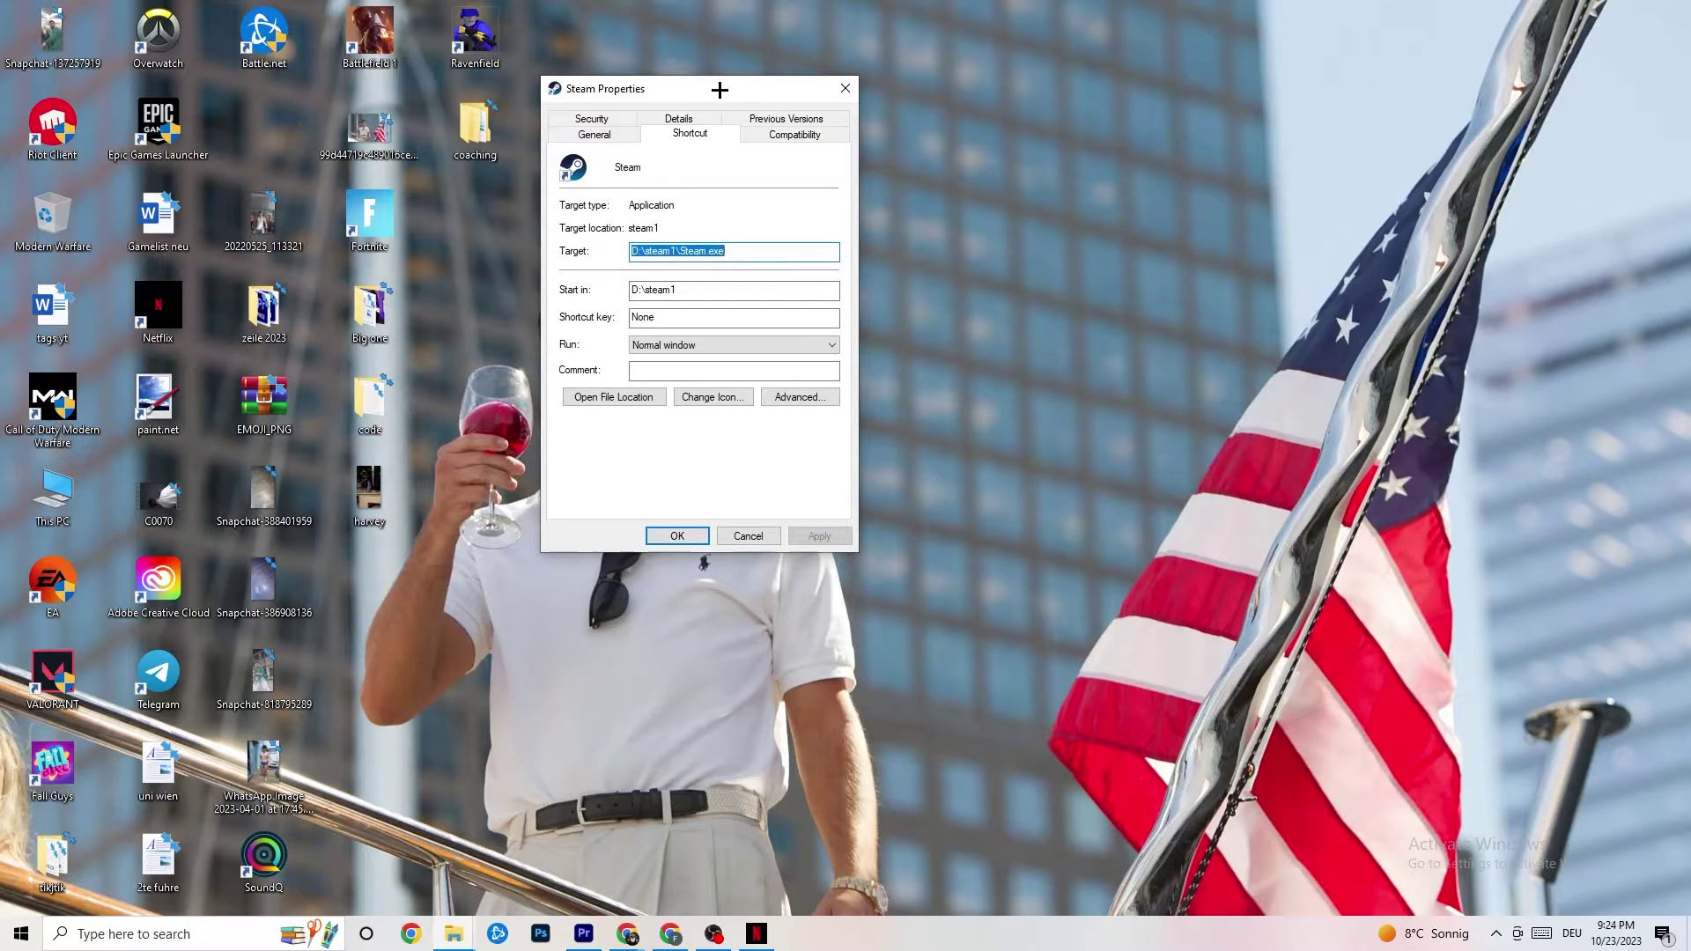
click(771, 134)
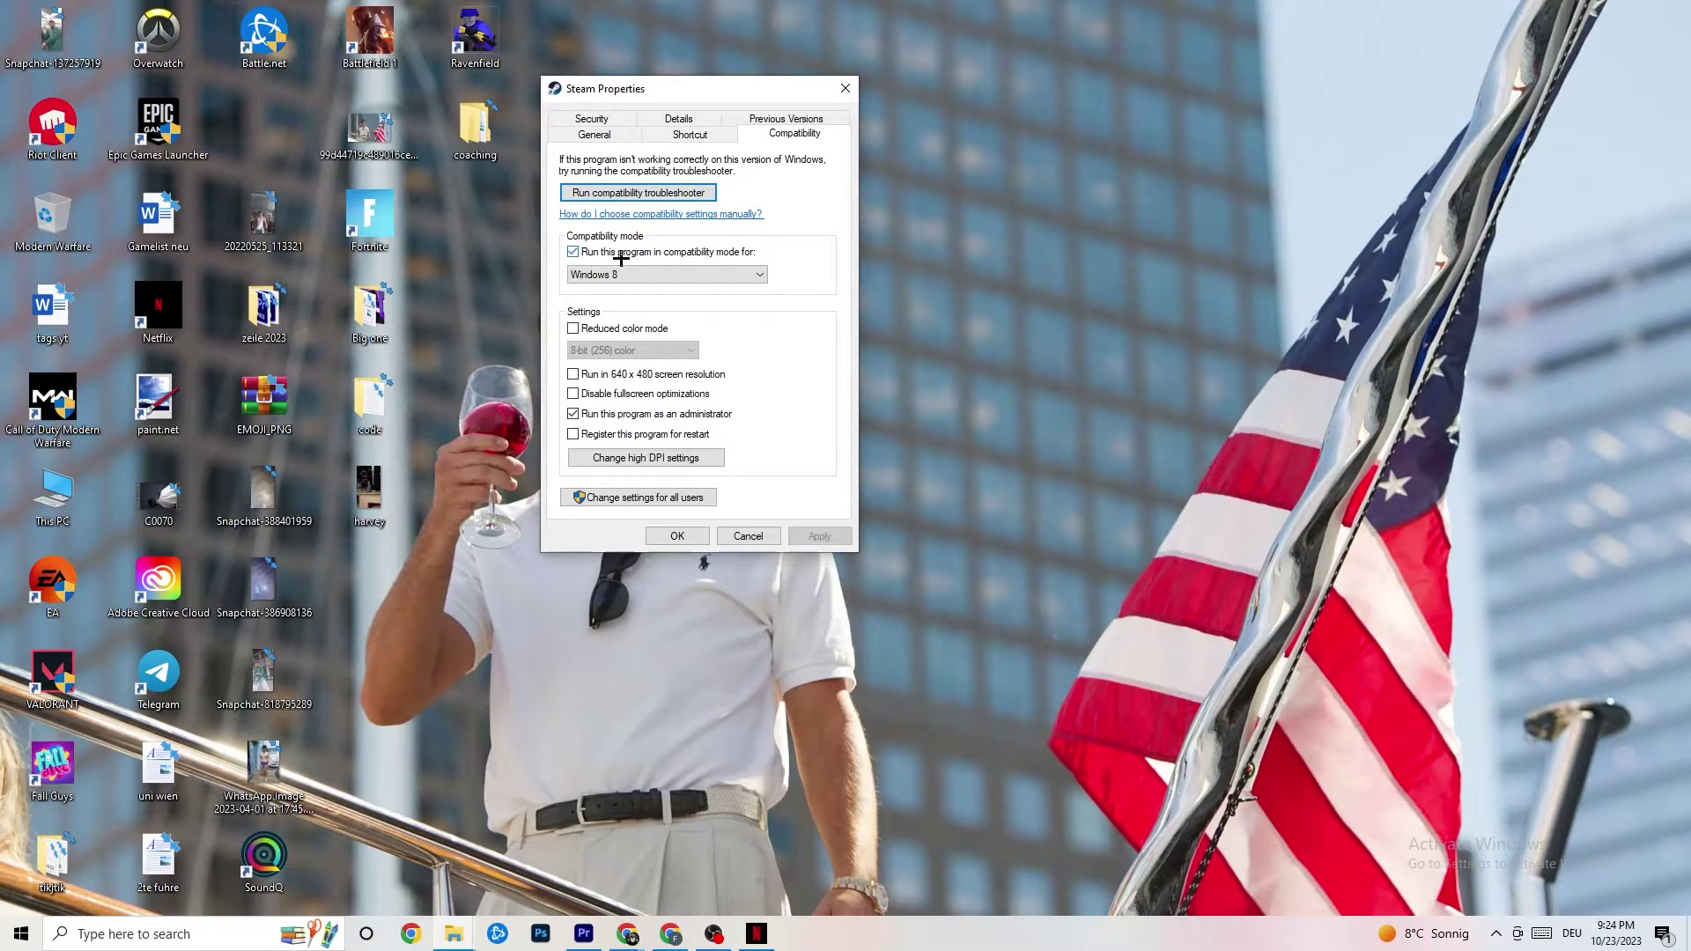
click(725, 272)
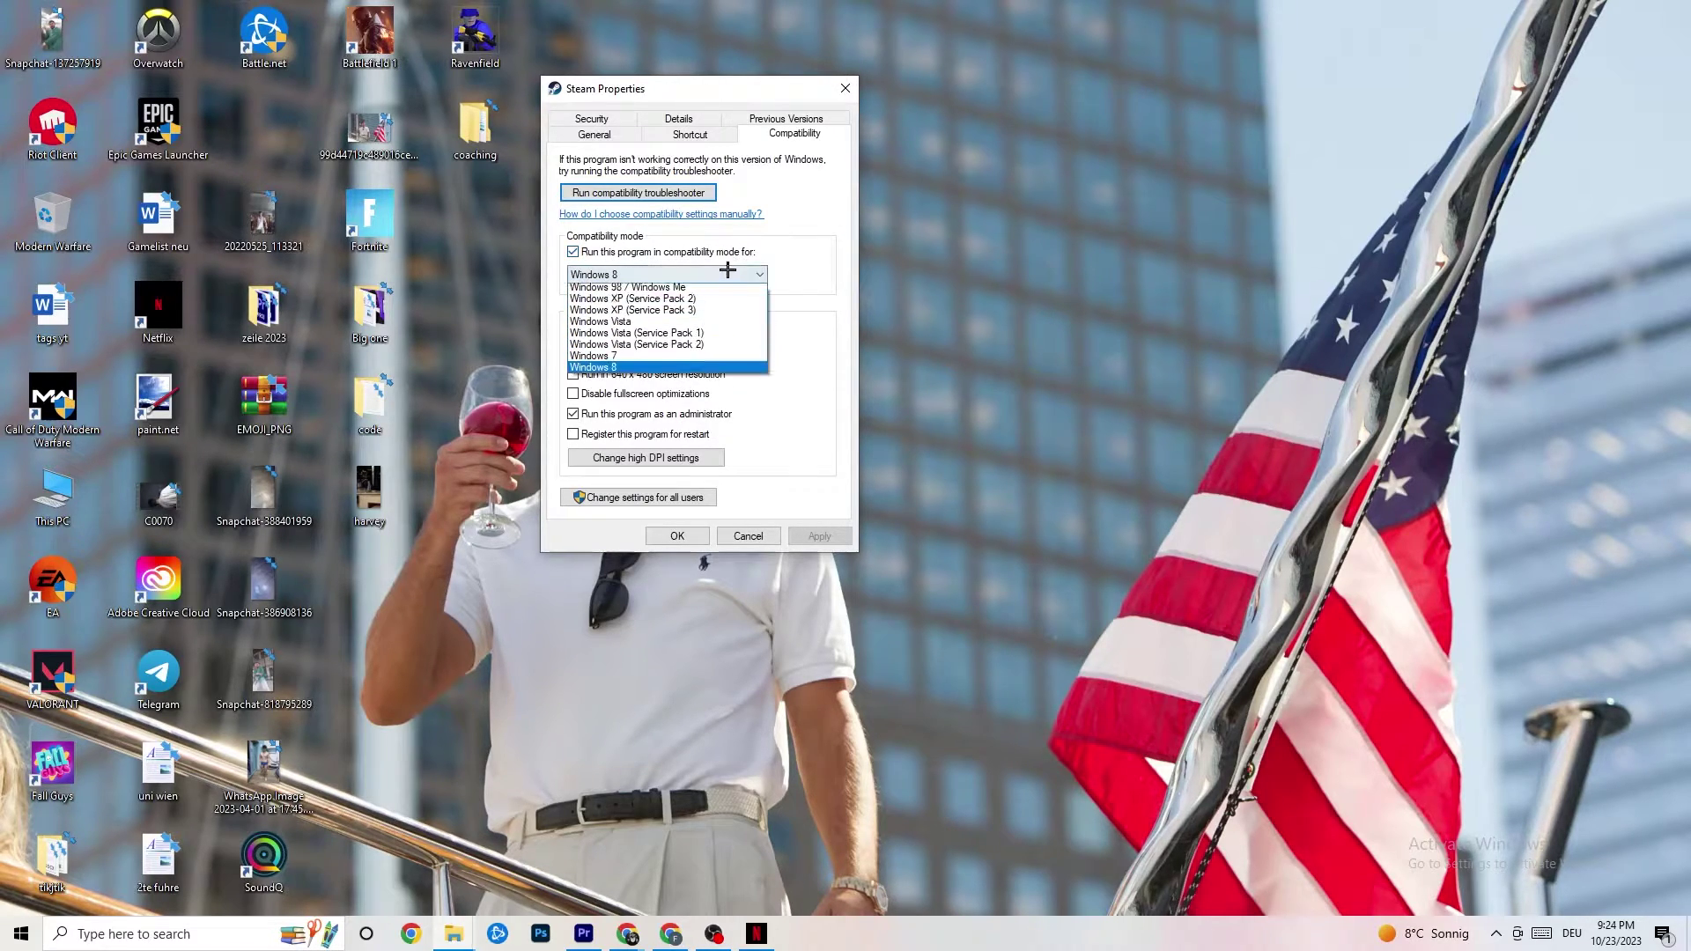
click(770, 251)
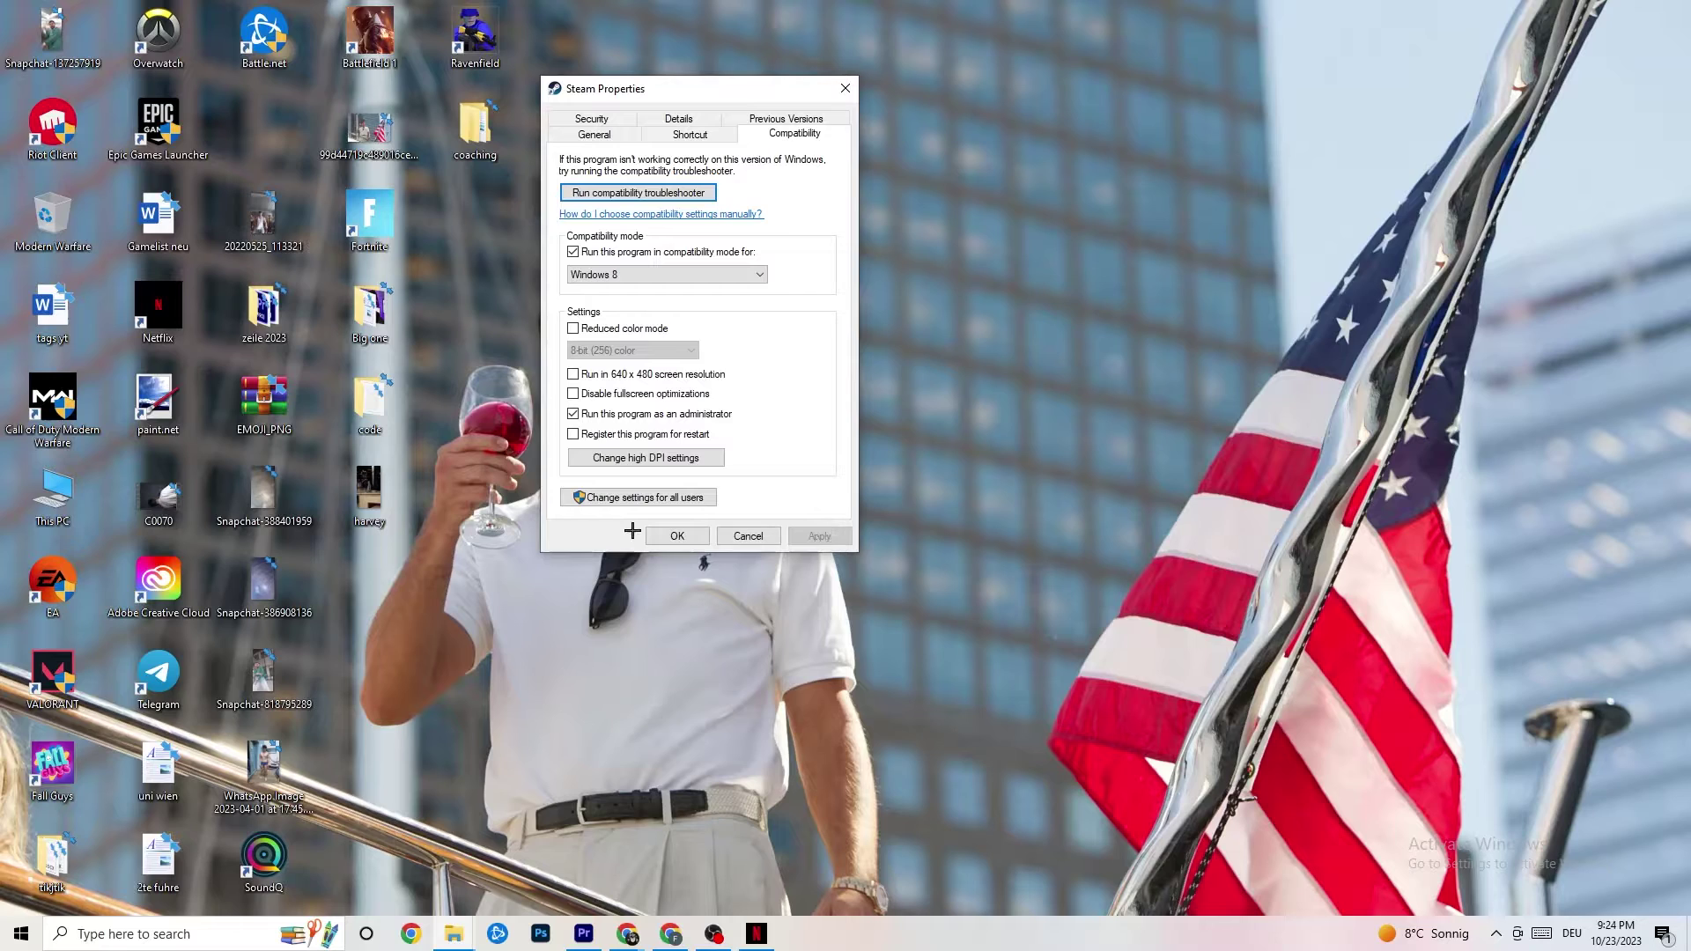
click(679, 534)
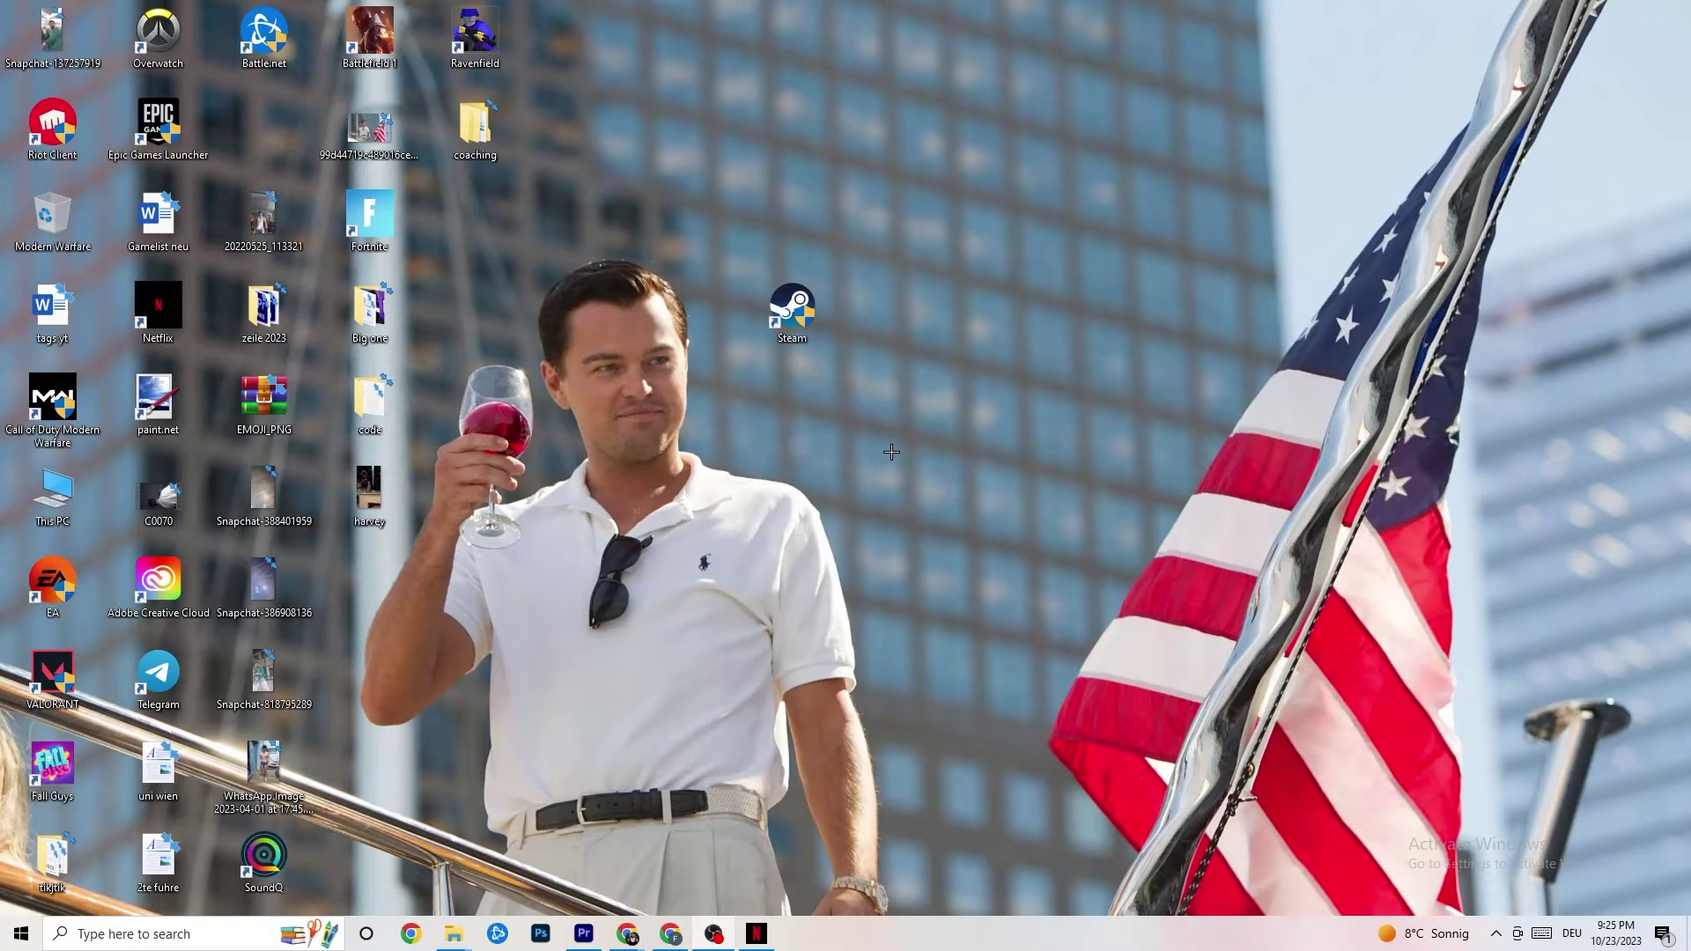
right_click(814, 330)
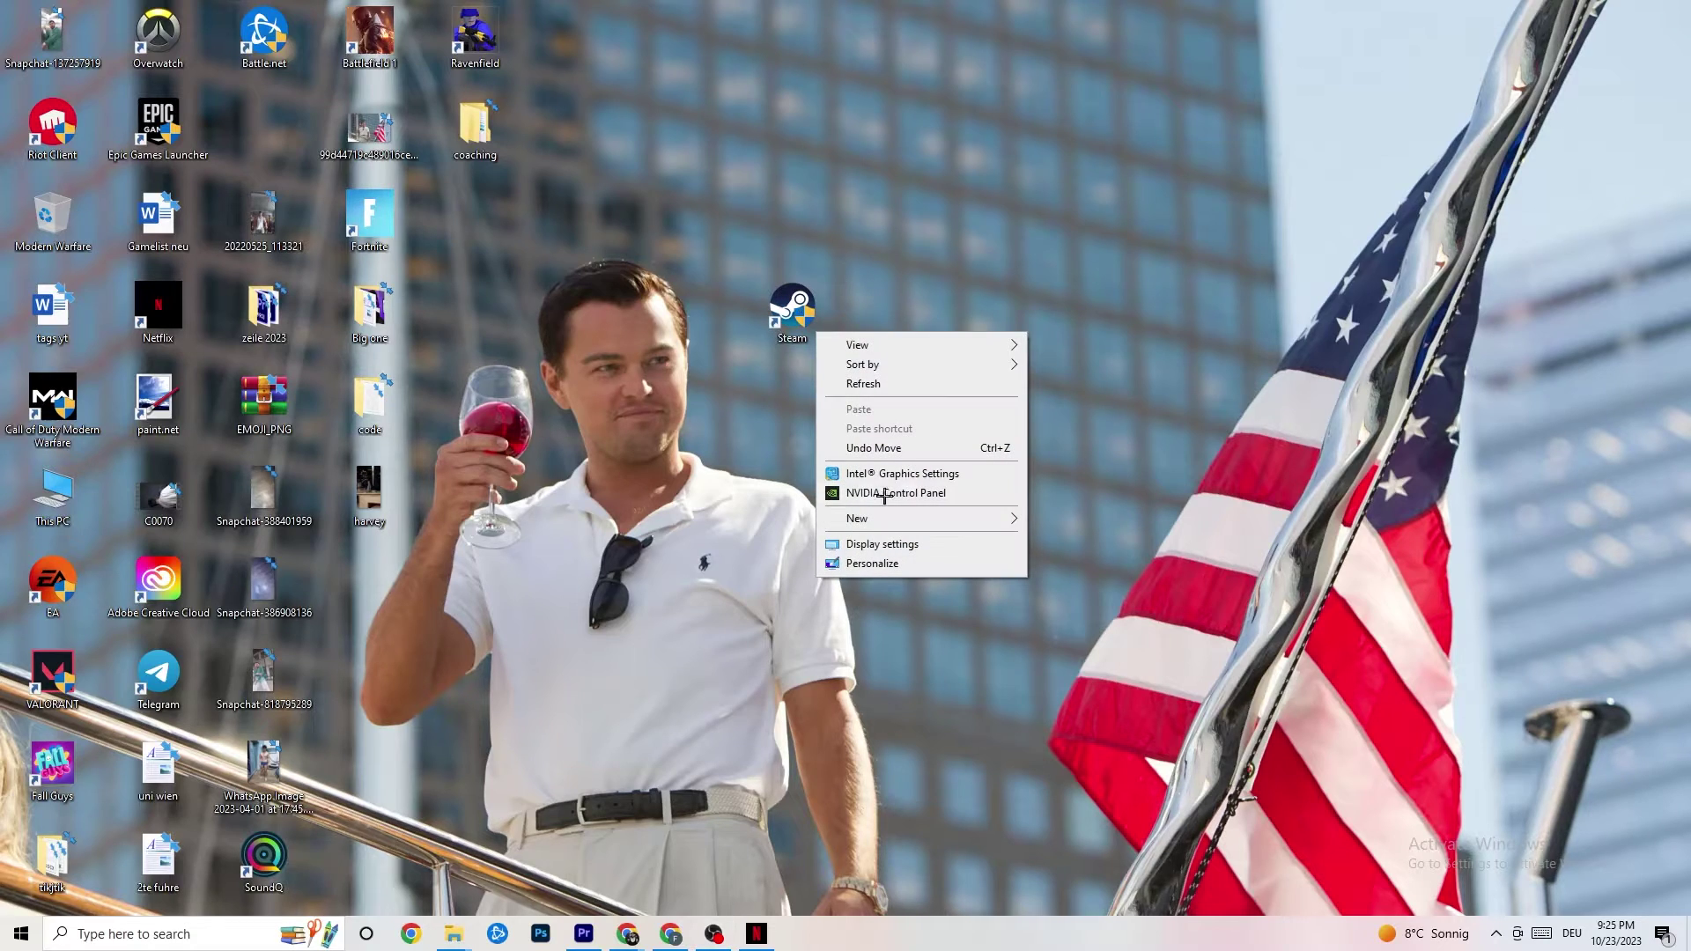
right_click(844, 180)
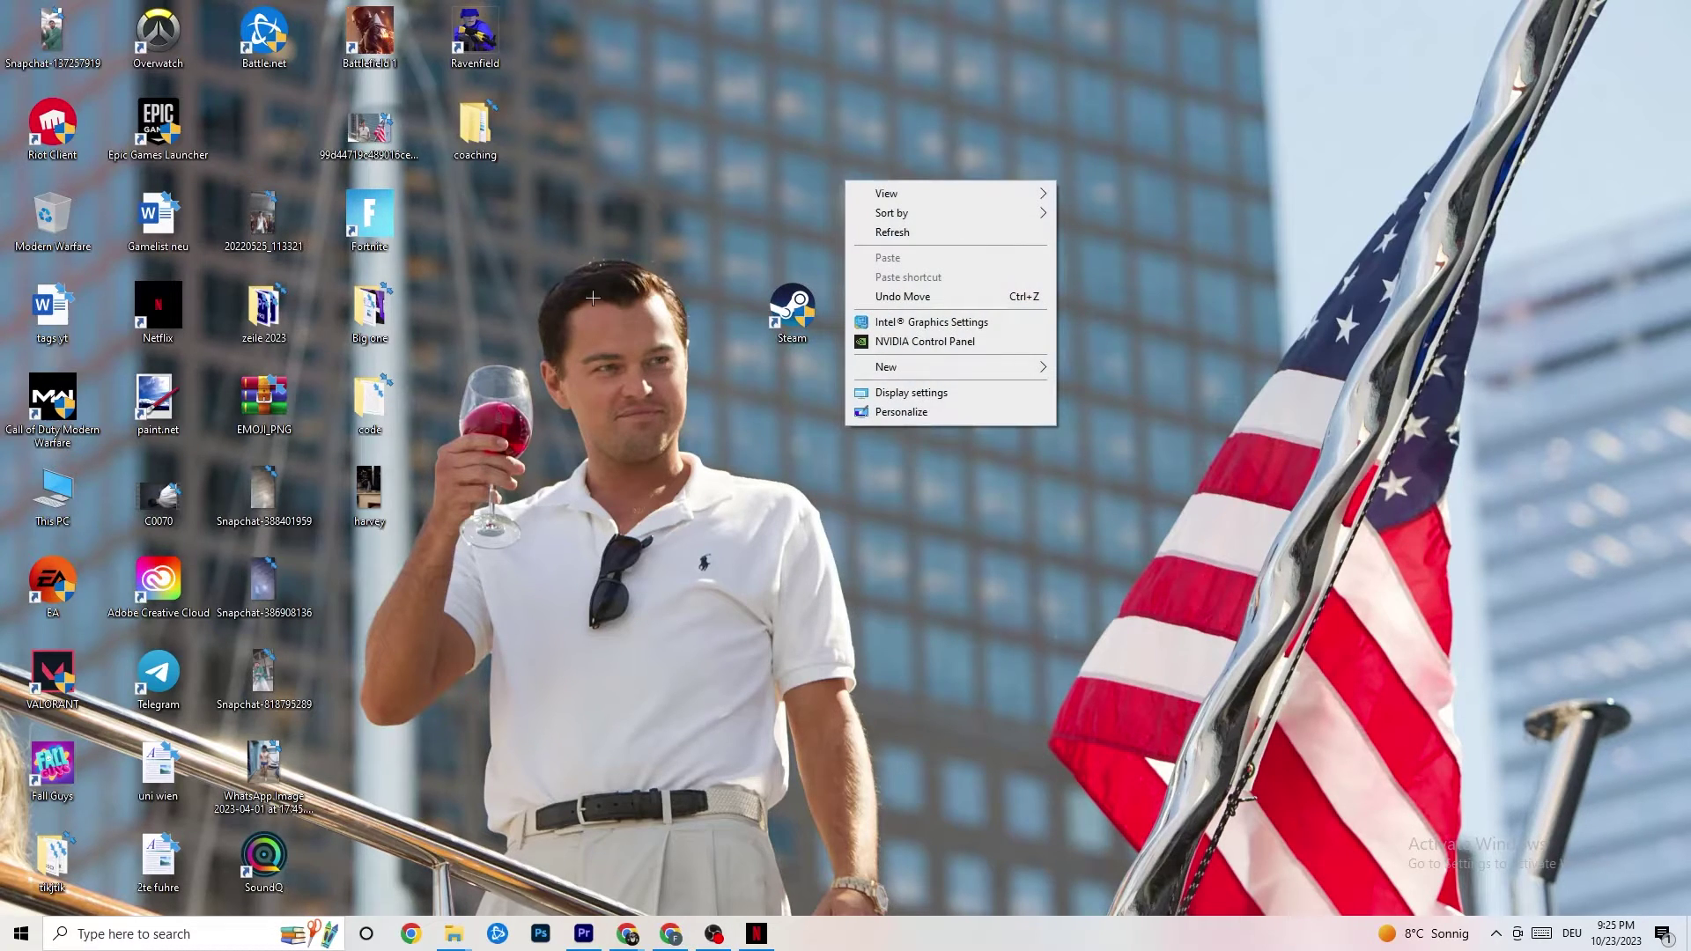
click(651, 35)
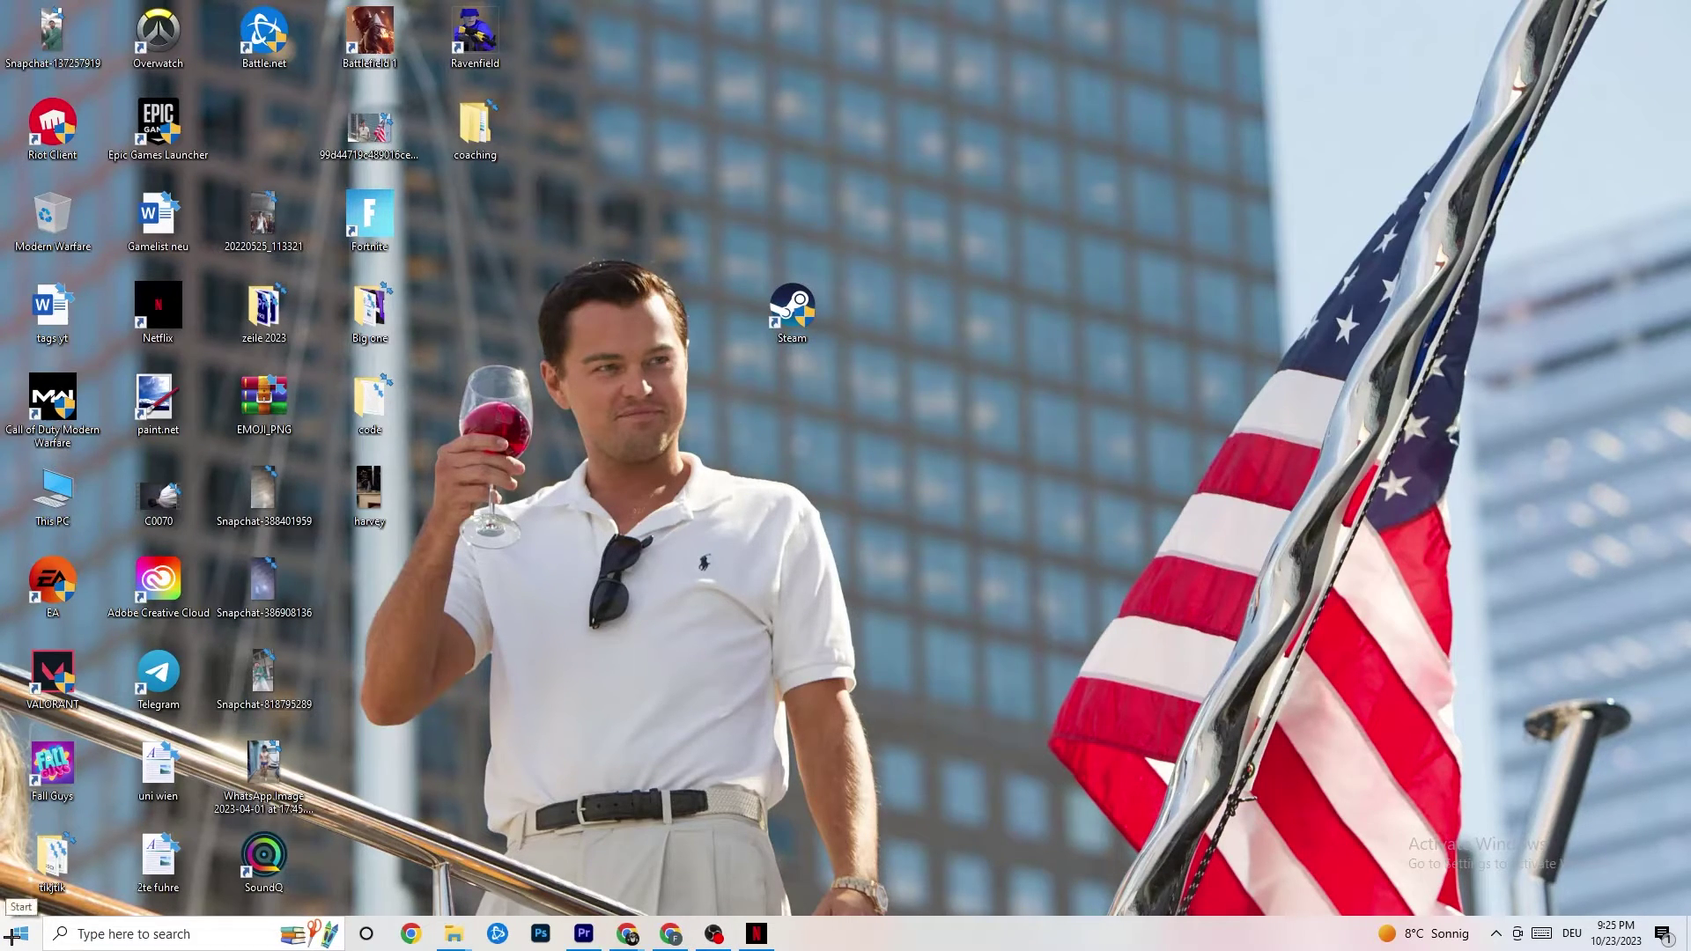
click(791, 310)
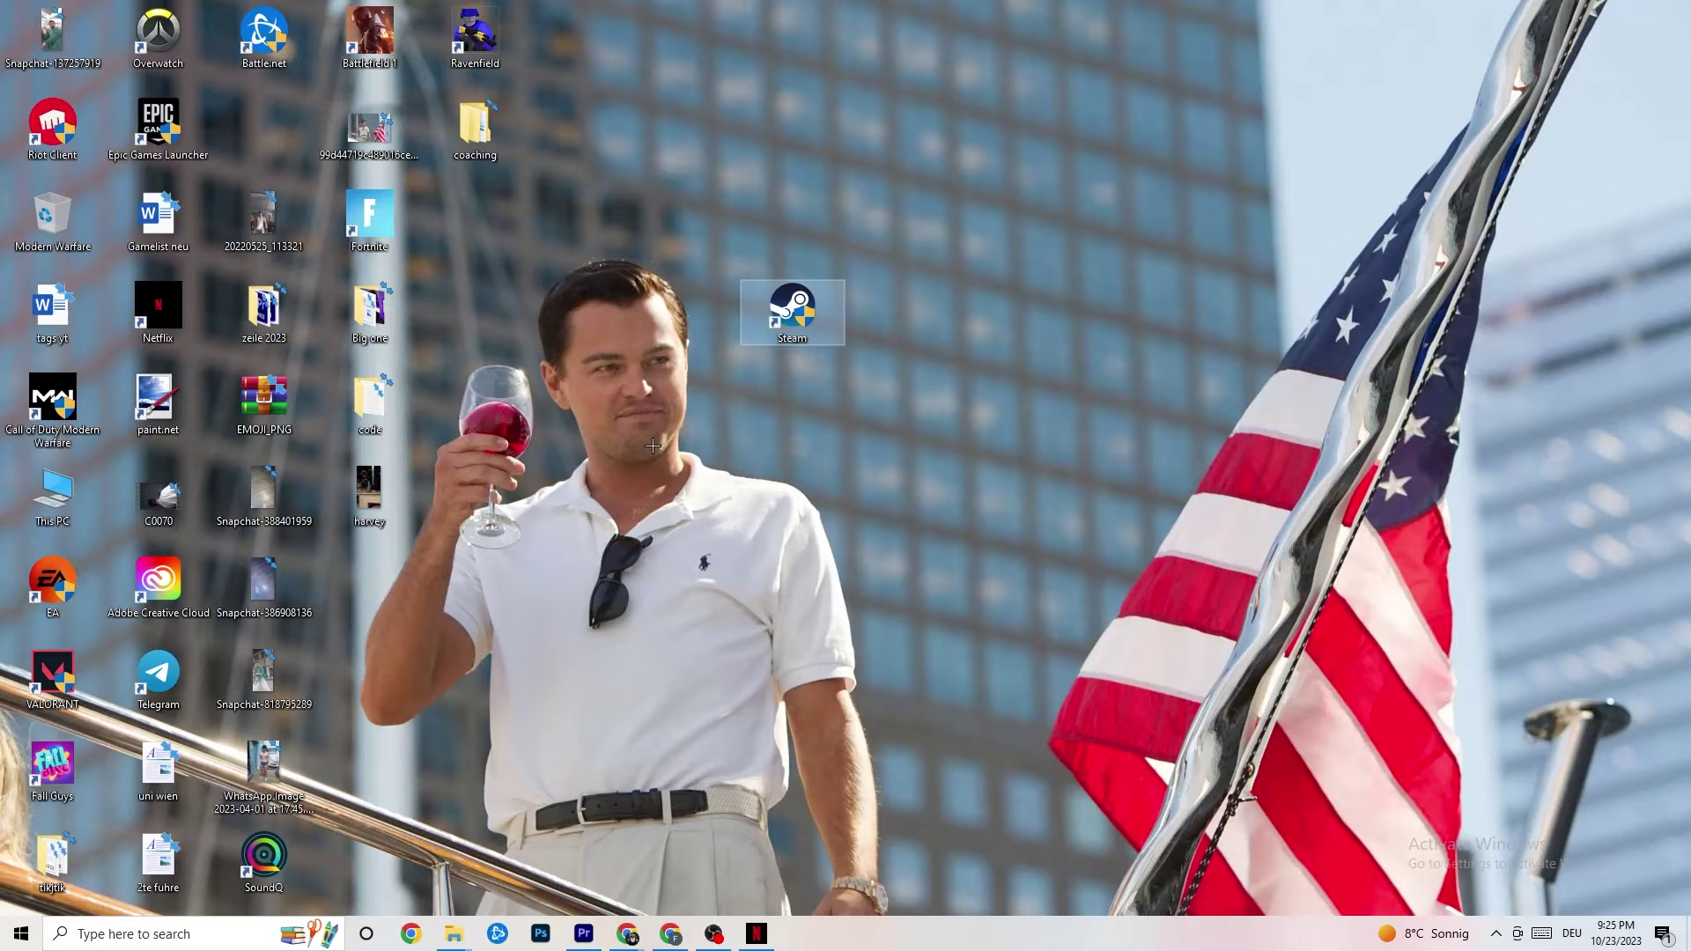
Step: Open Task Manager maximized and inspect the running processes and the startup apps, including the actions available for an enabled one
right_click(938, 947)
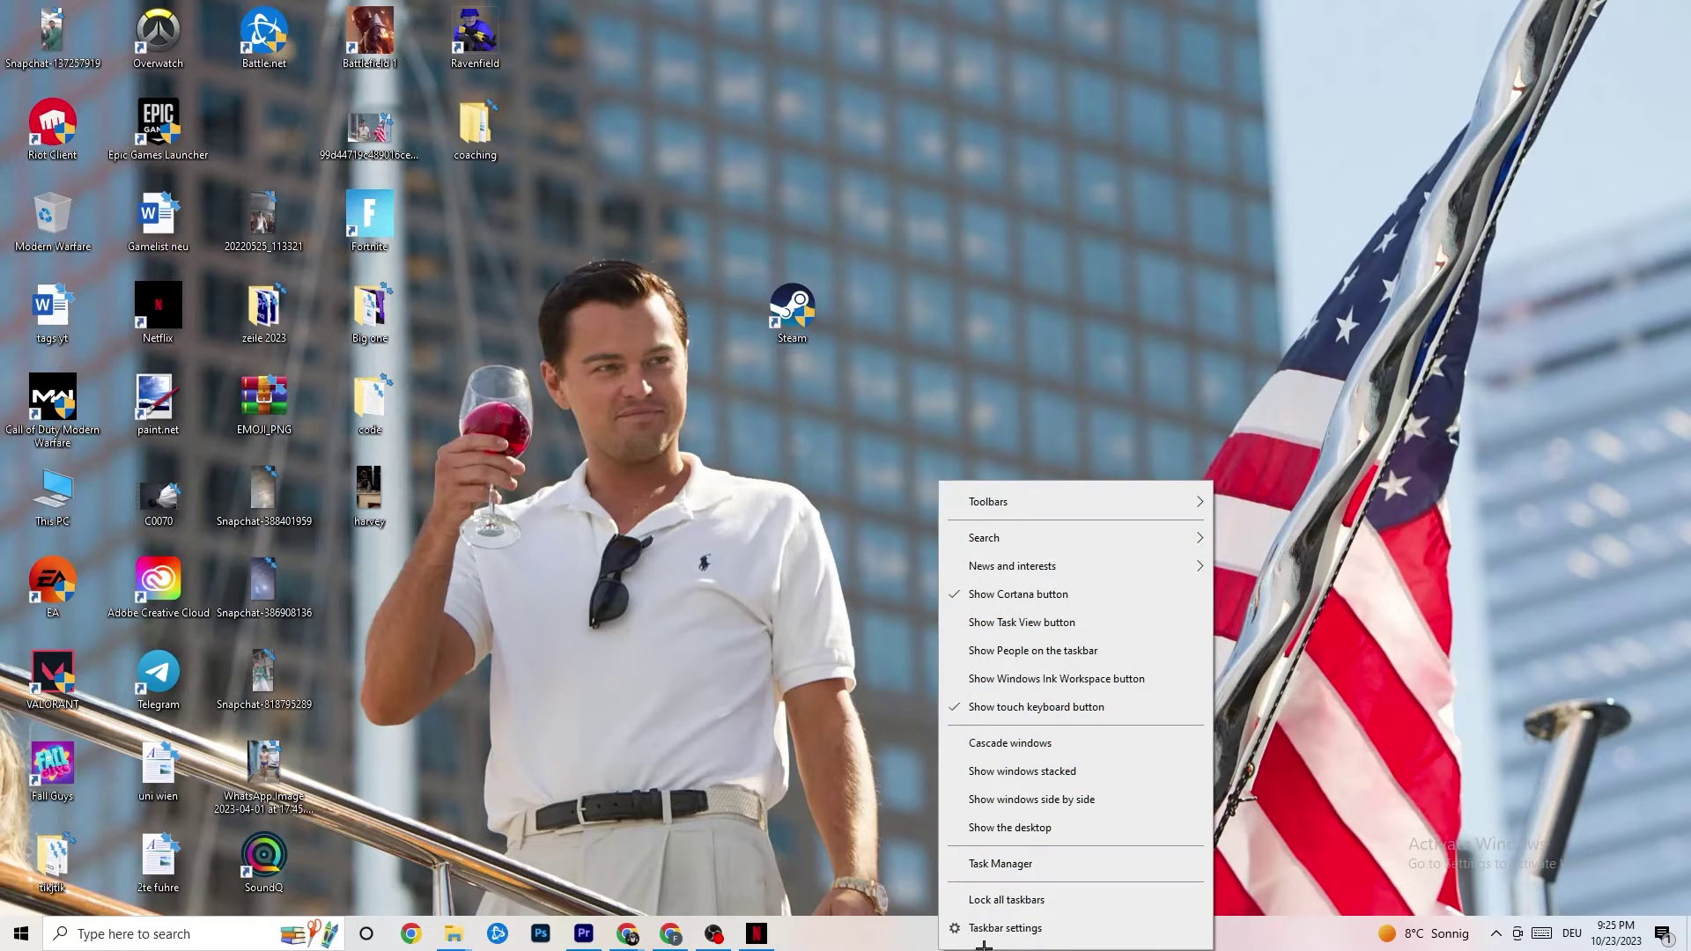
click(1039, 863)
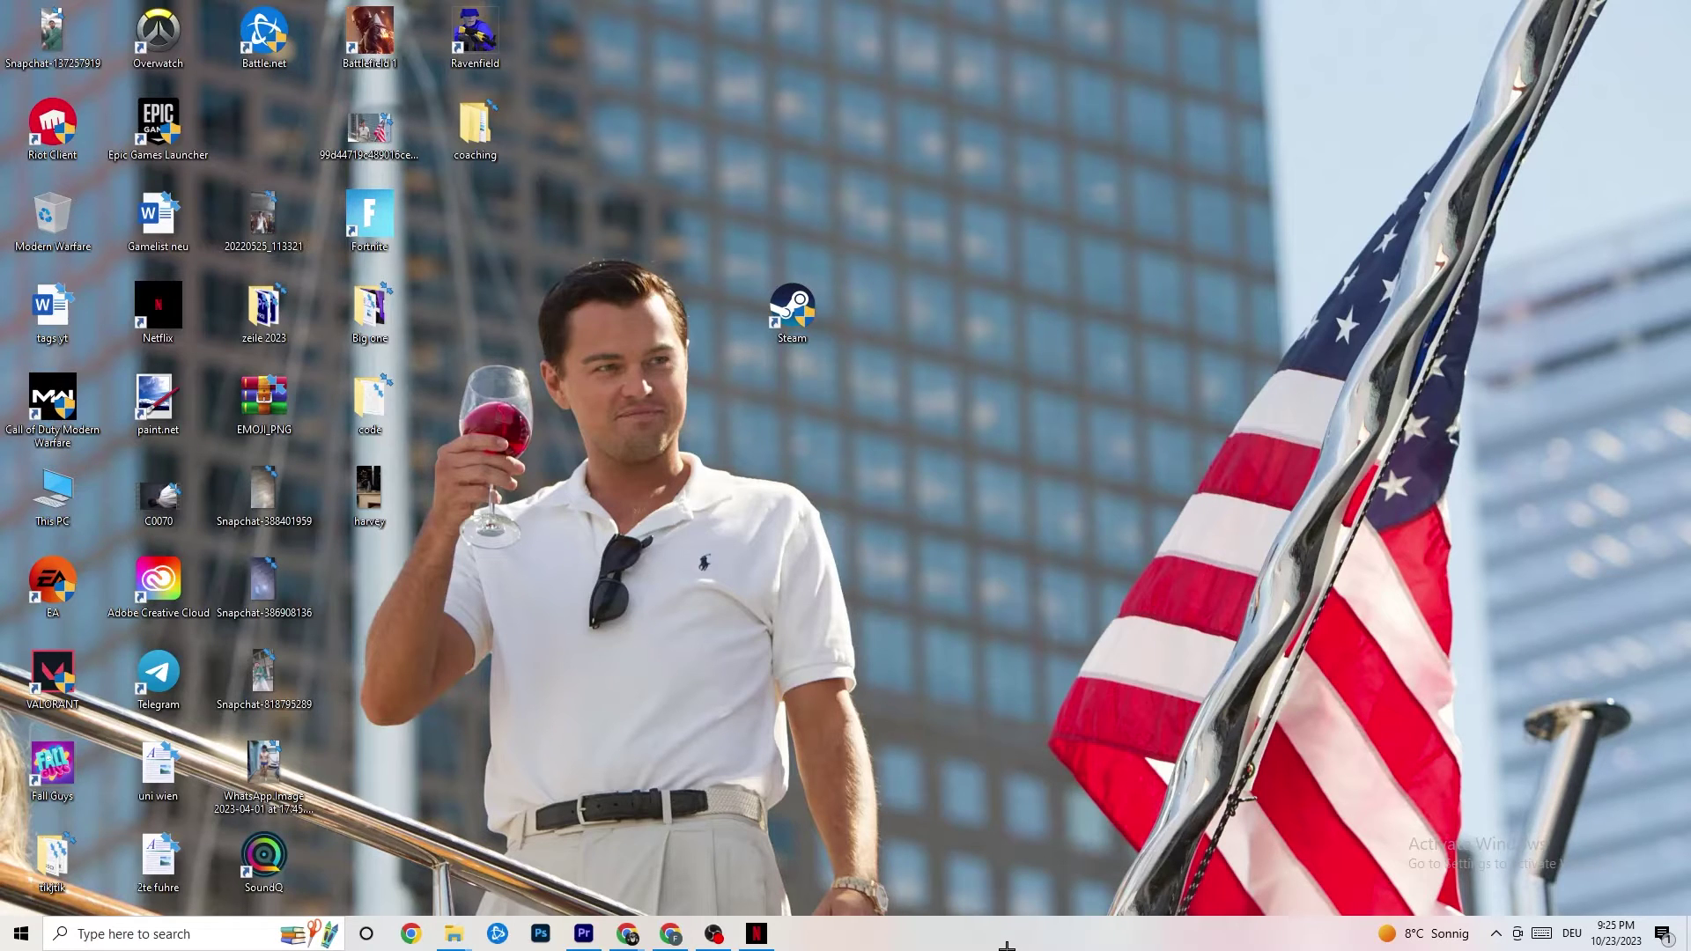
double_click(976, 53)
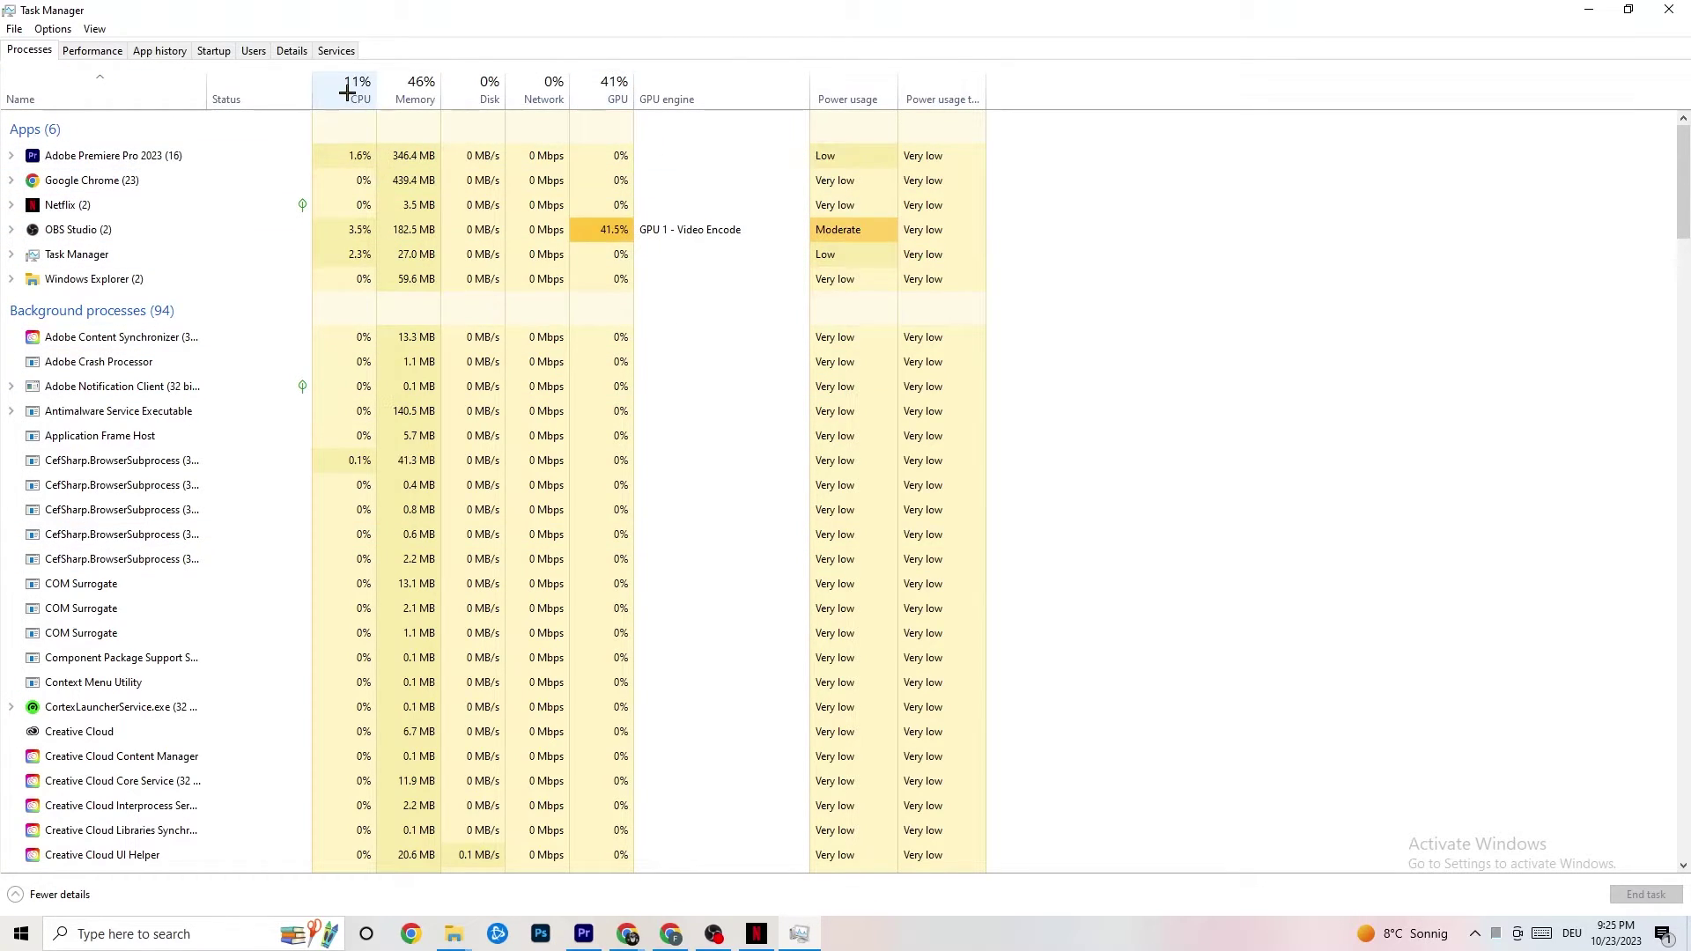
right_click(112, 280)
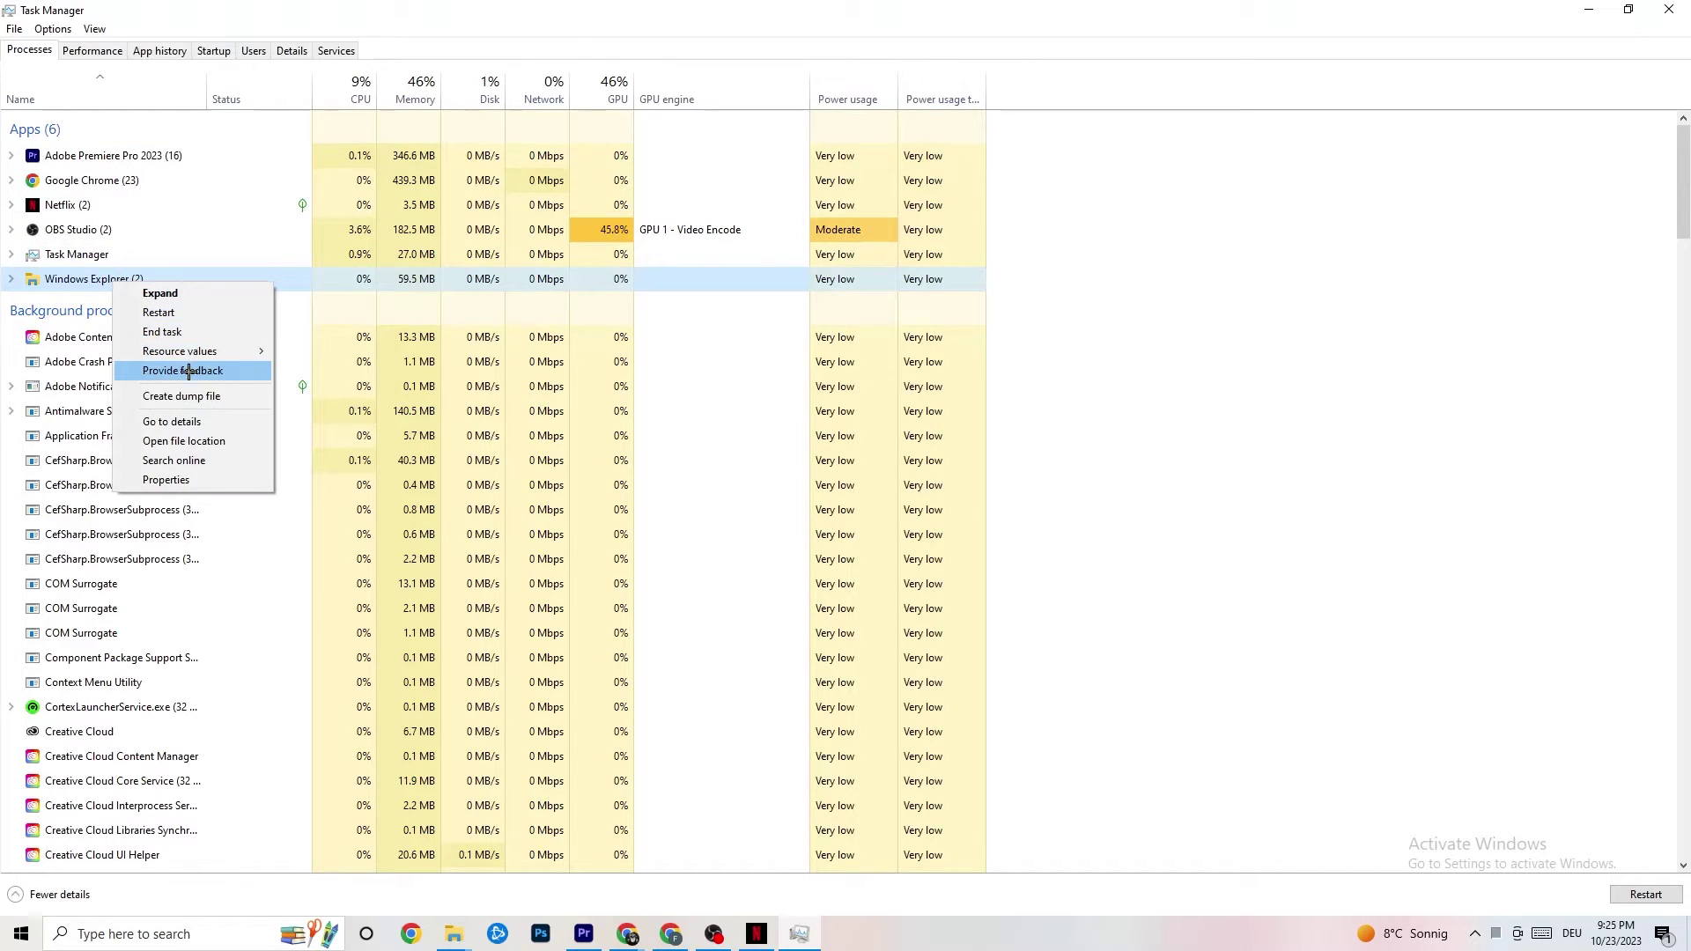
click(1239, 261)
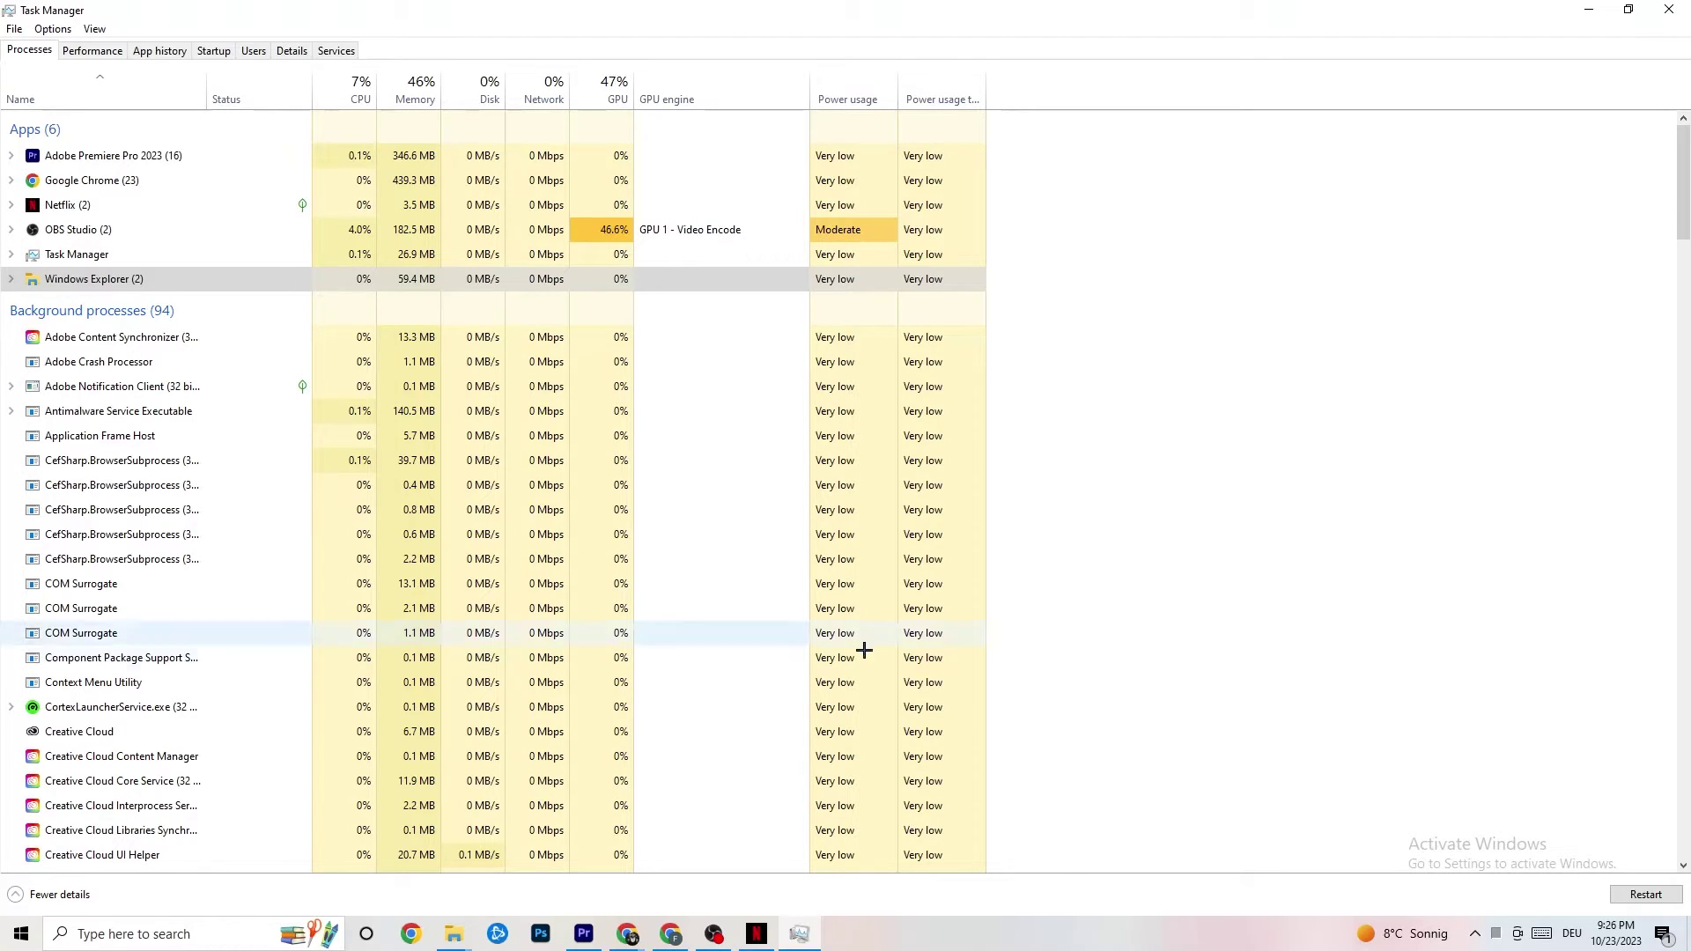
click(214, 50)
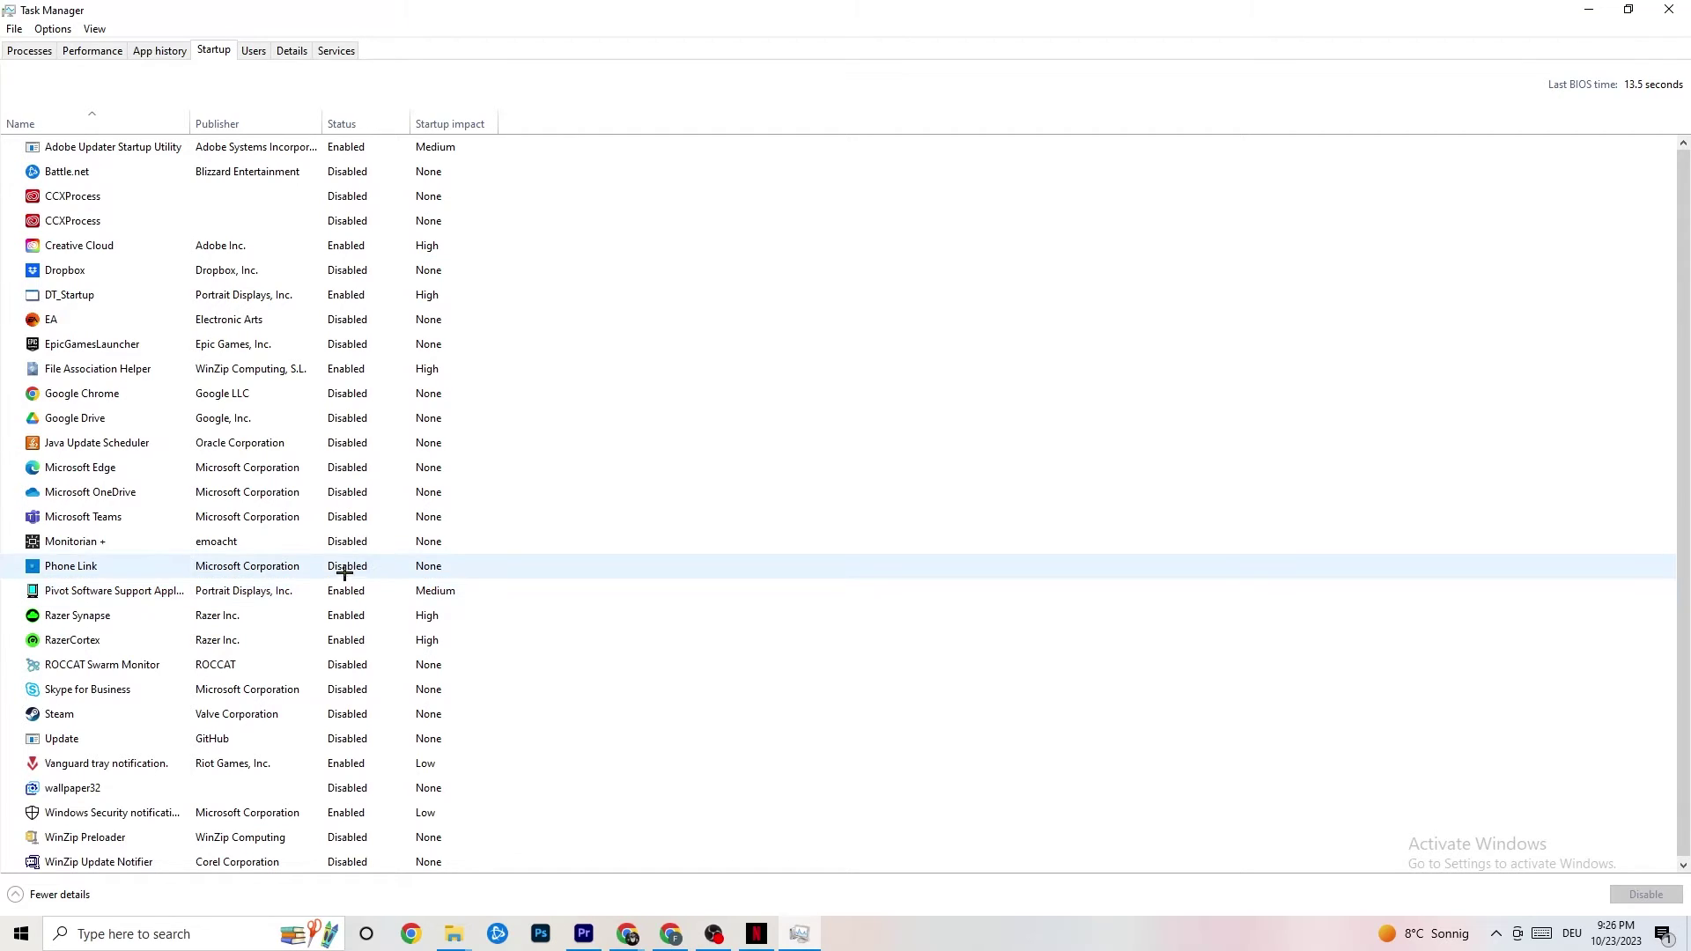
right_click(340, 591)
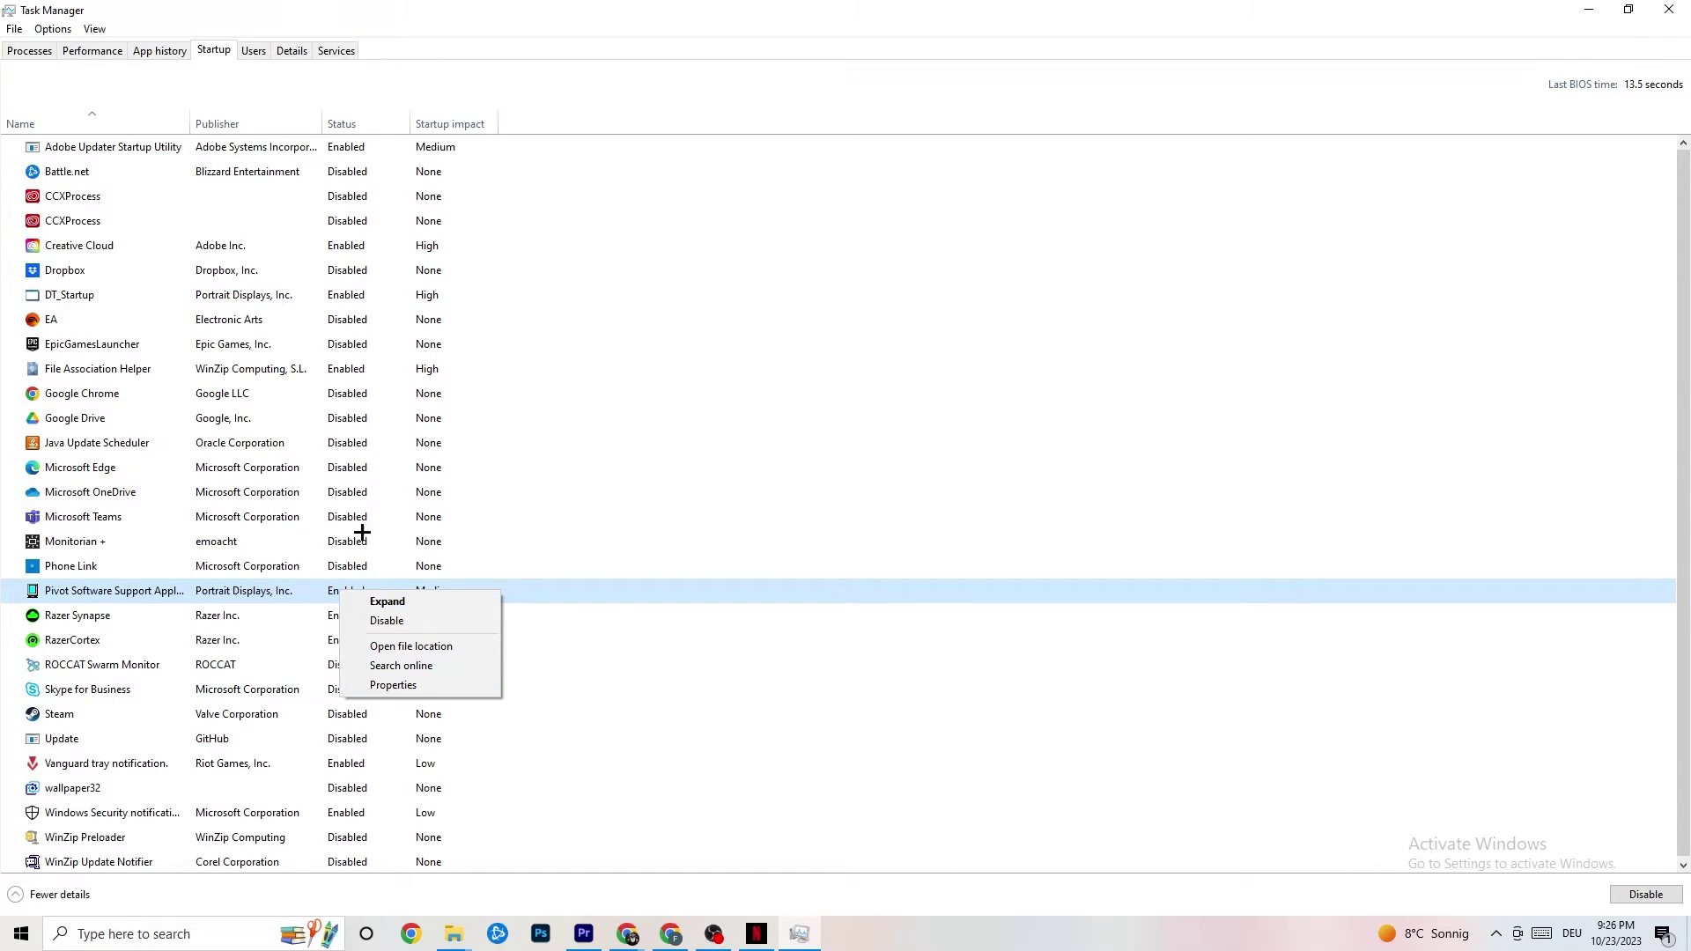
Step: Check the available priority levels for the Adobe Premiere Pro process in the process details, and close Task Manager
click(291, 52)
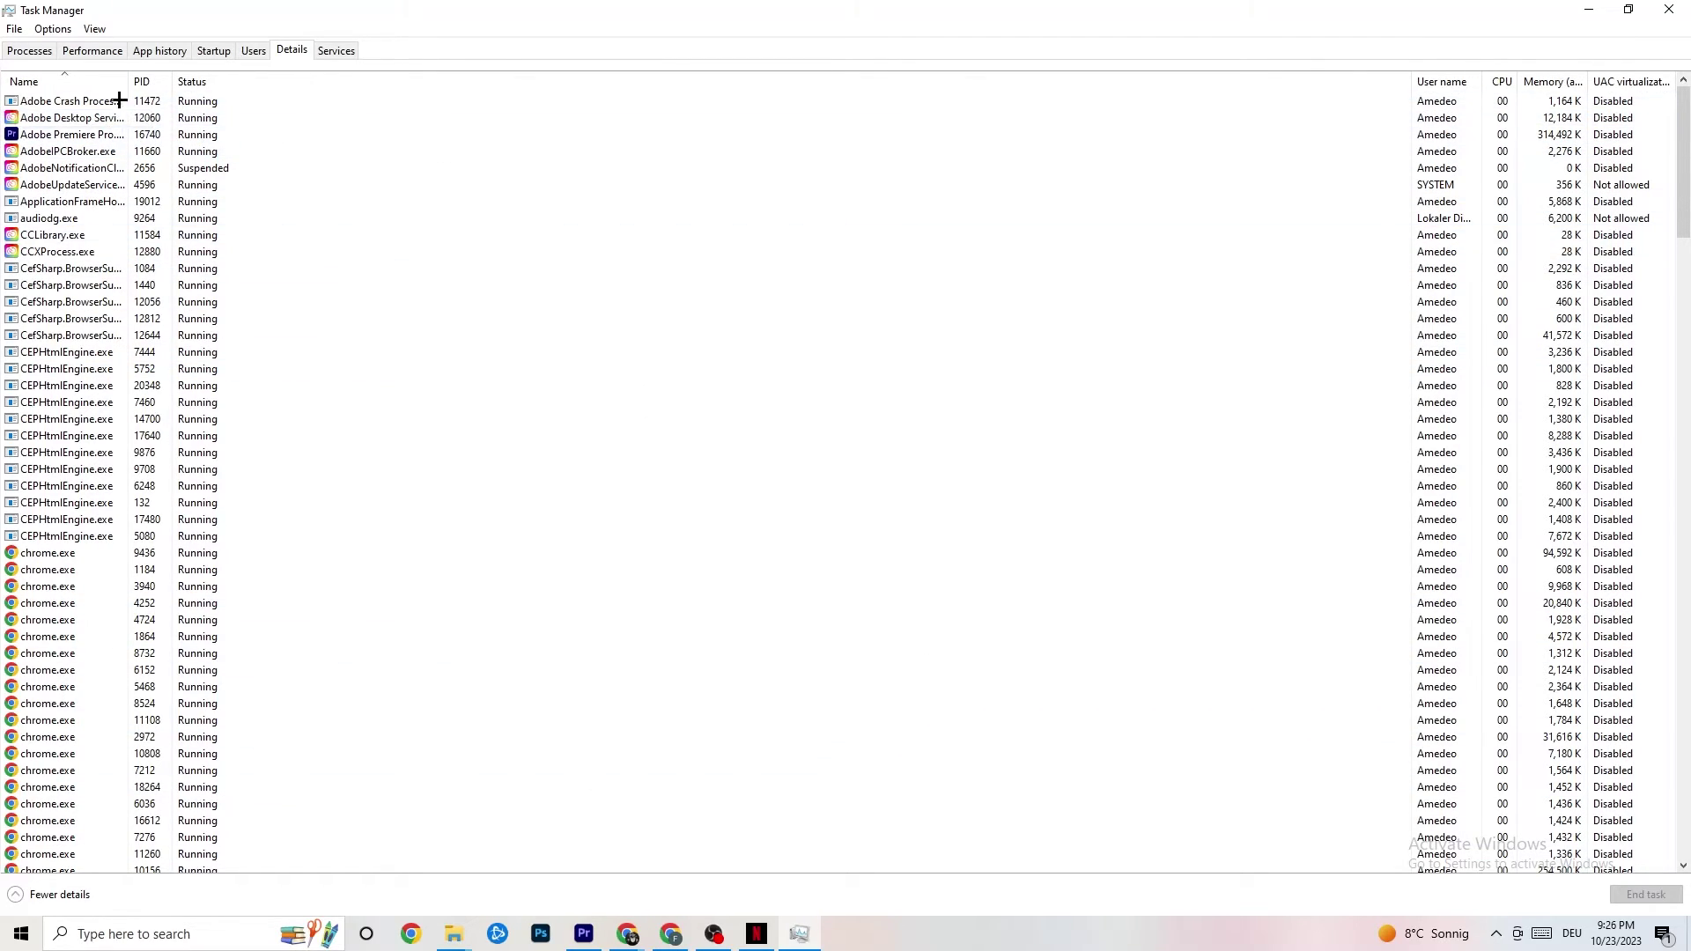
right_click(73, 142)
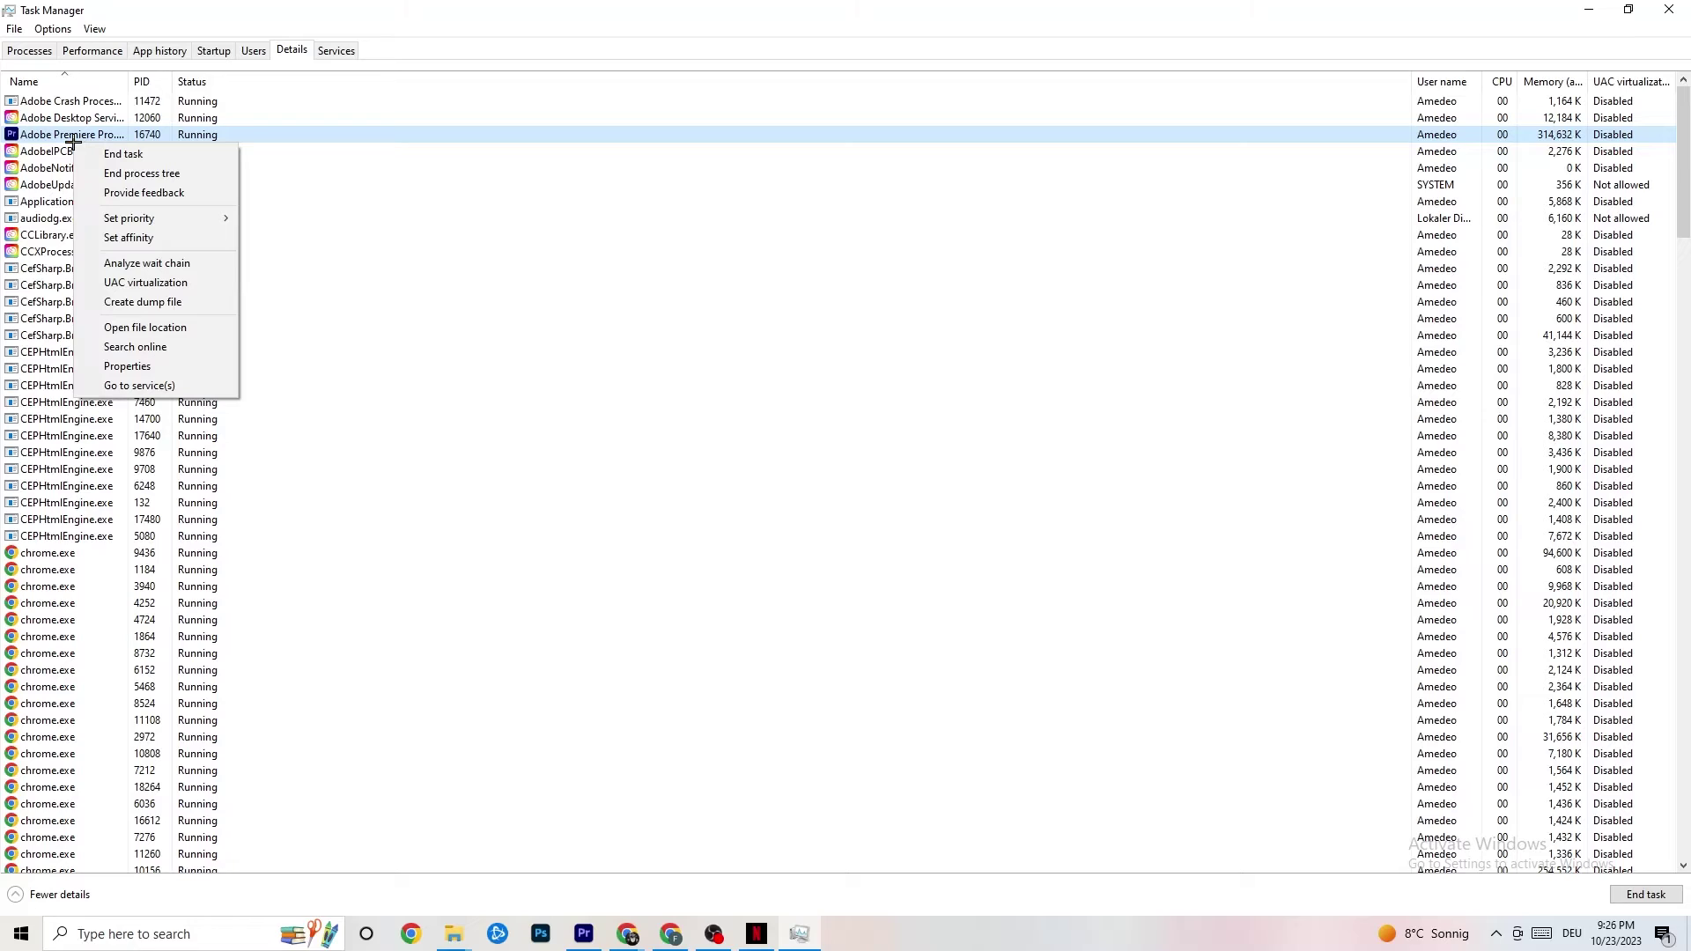
mouse_move(149, 217)
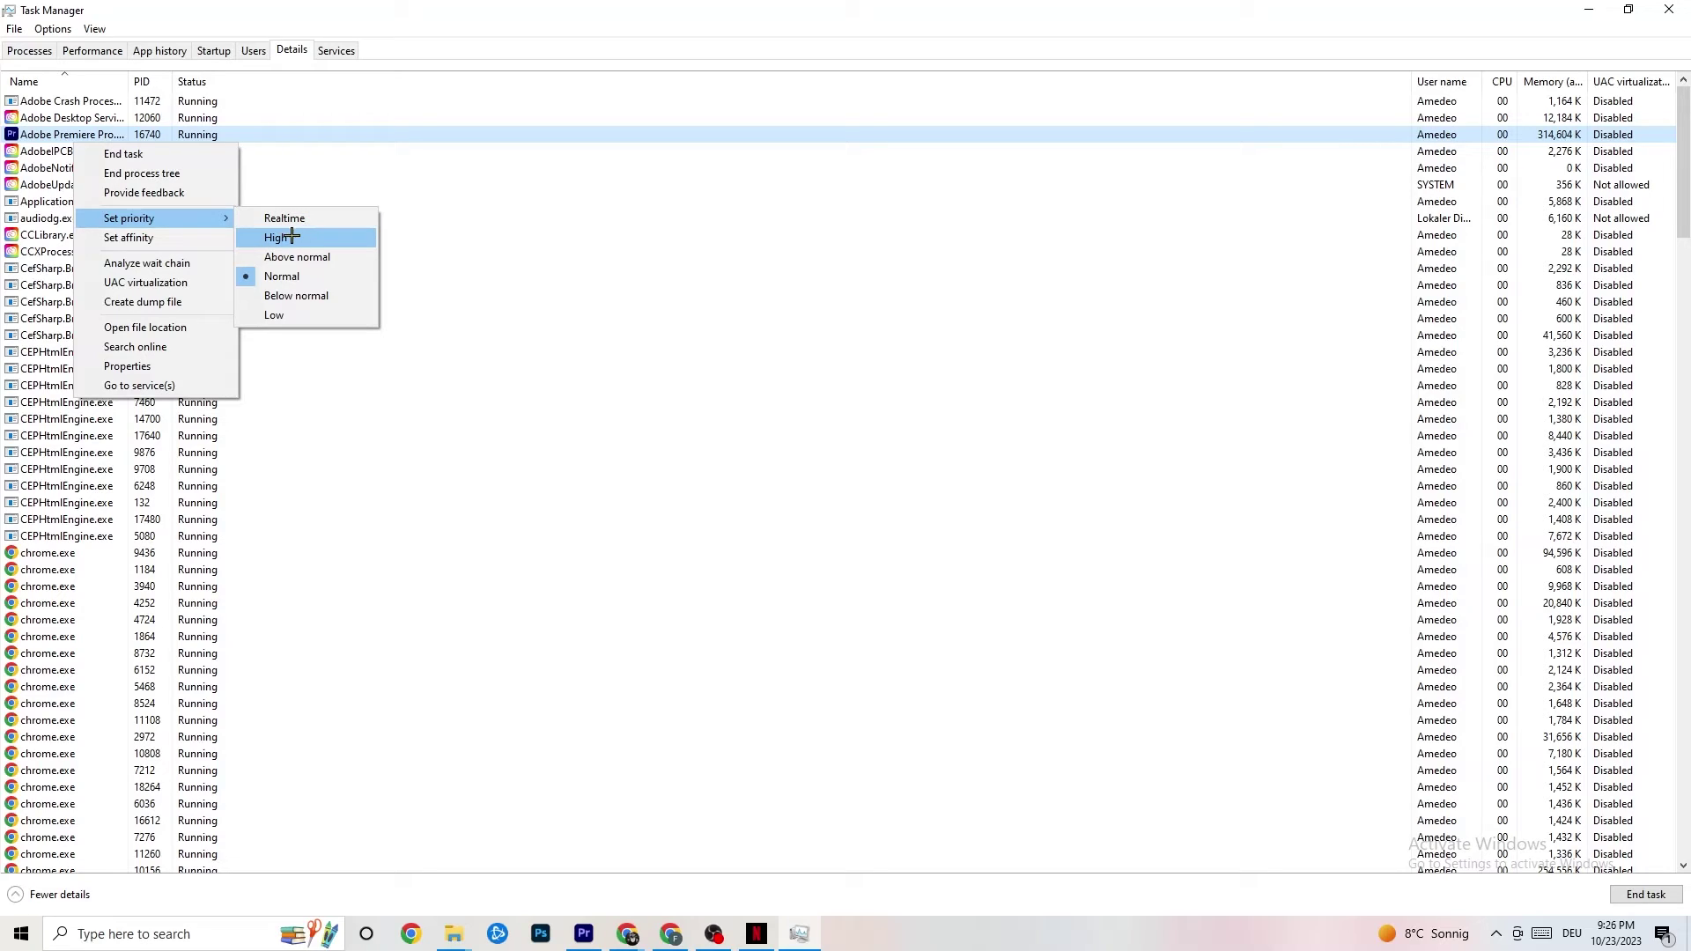
click(502, 168)
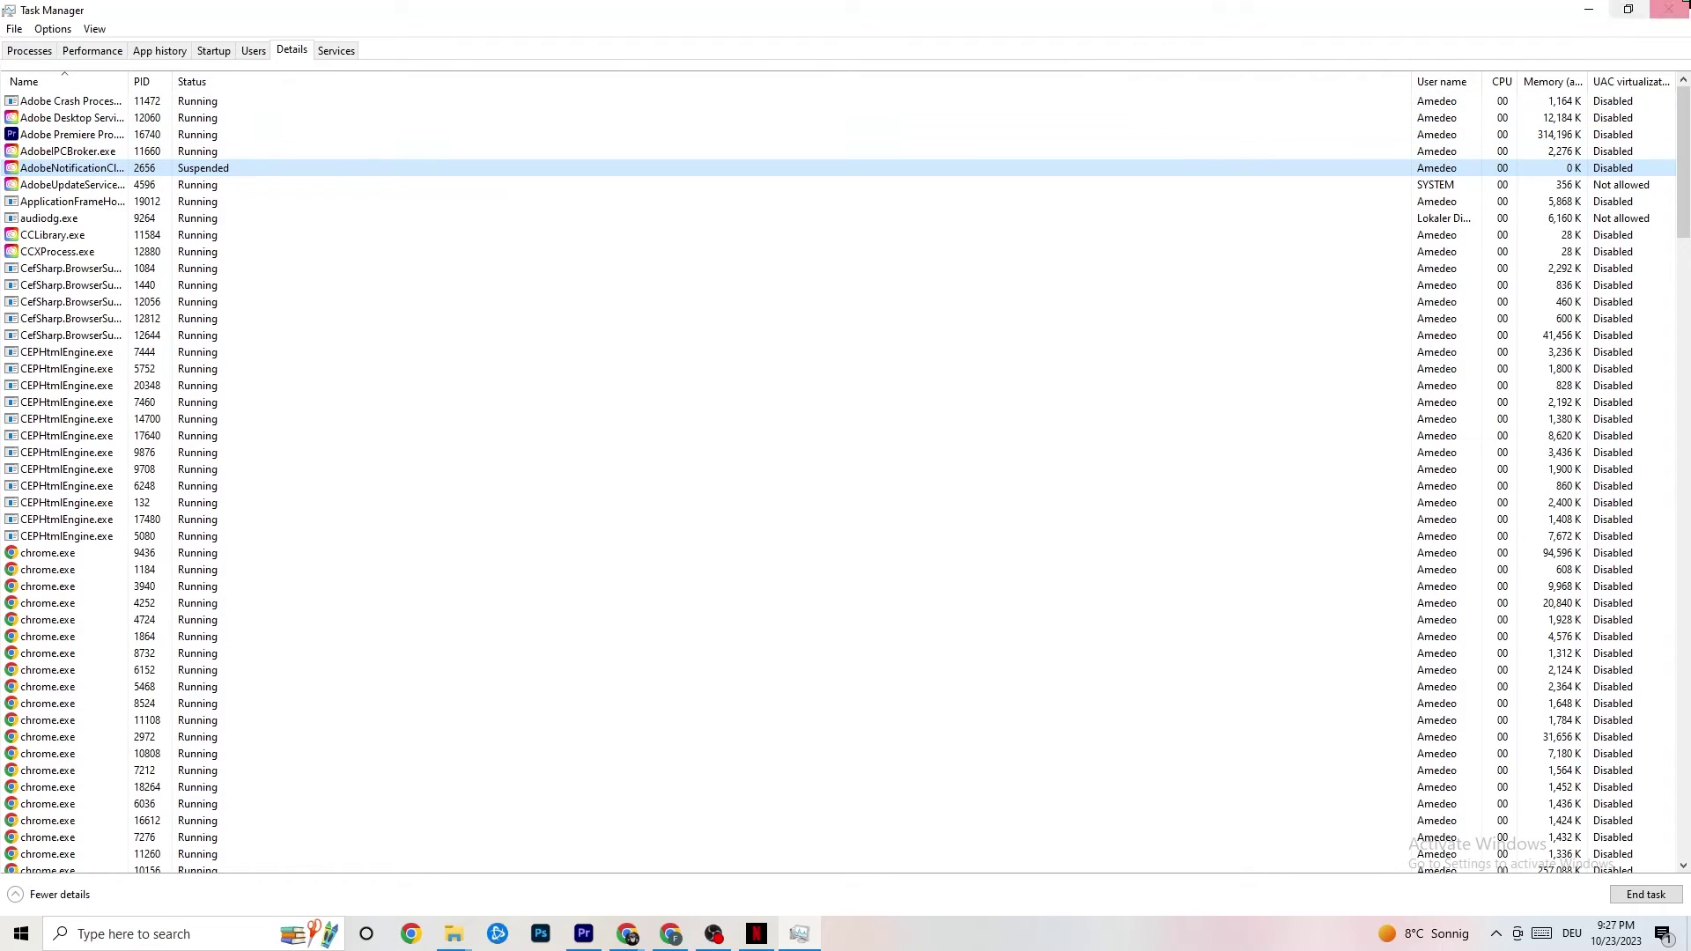
click(1669, 9)
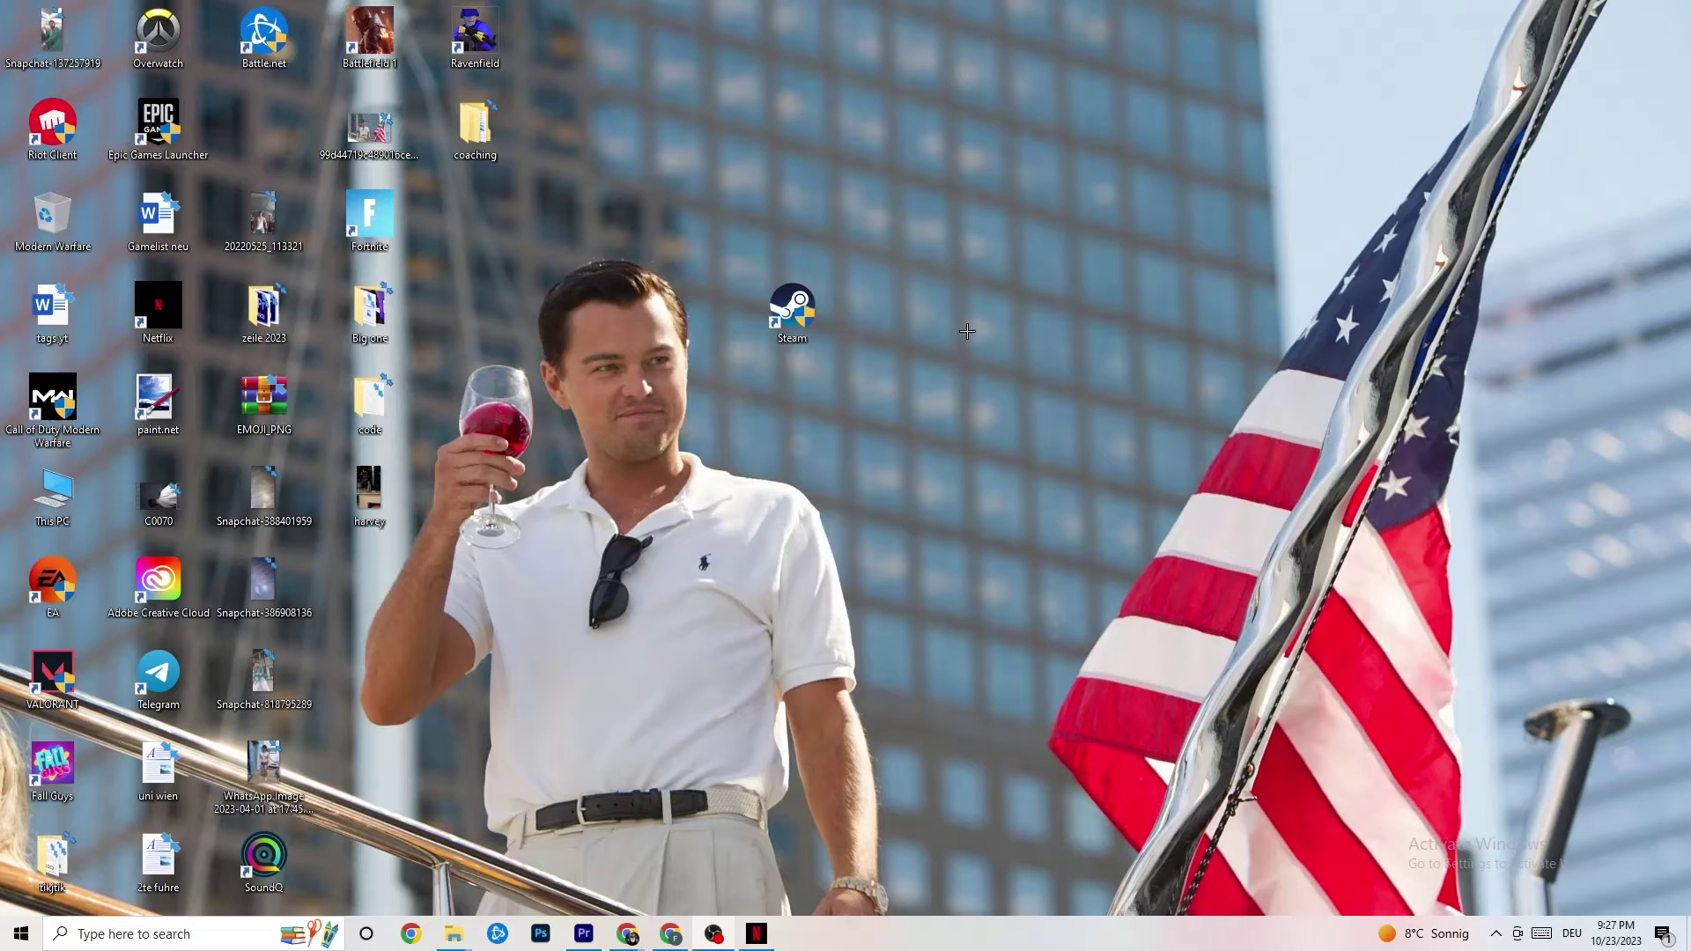
Step: Inspect the image preview settings and the display resolution and refresh rate in NVIDIA Control Panel, and minimize it
right_click(947, 167)
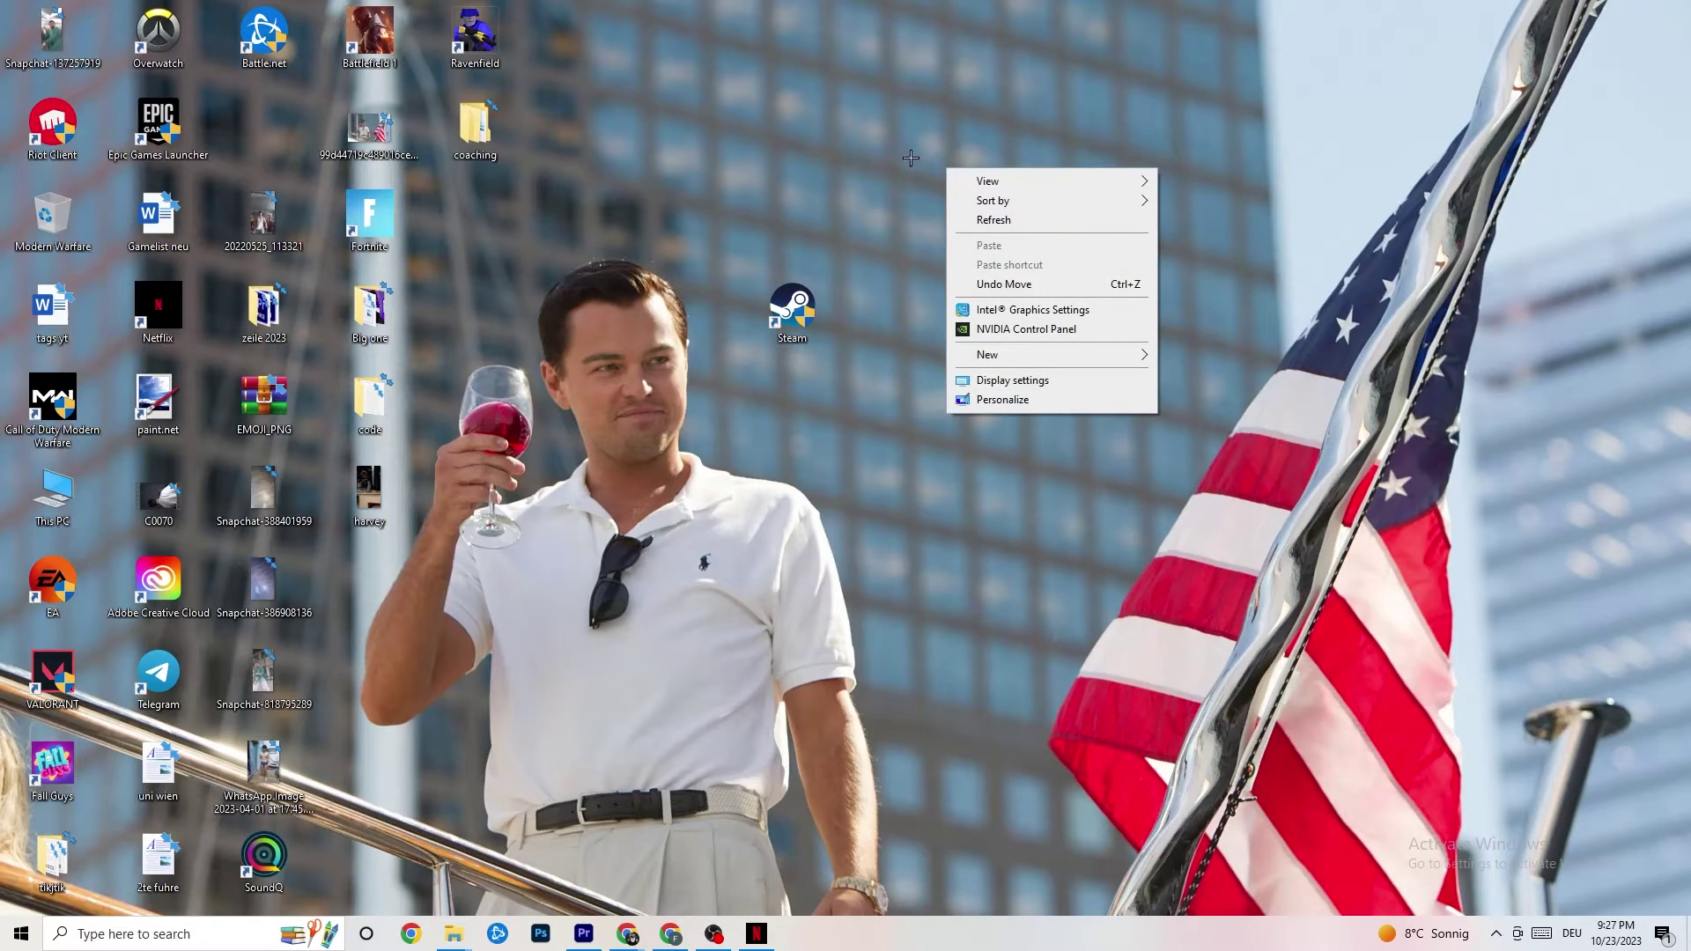
click(1002, 331)
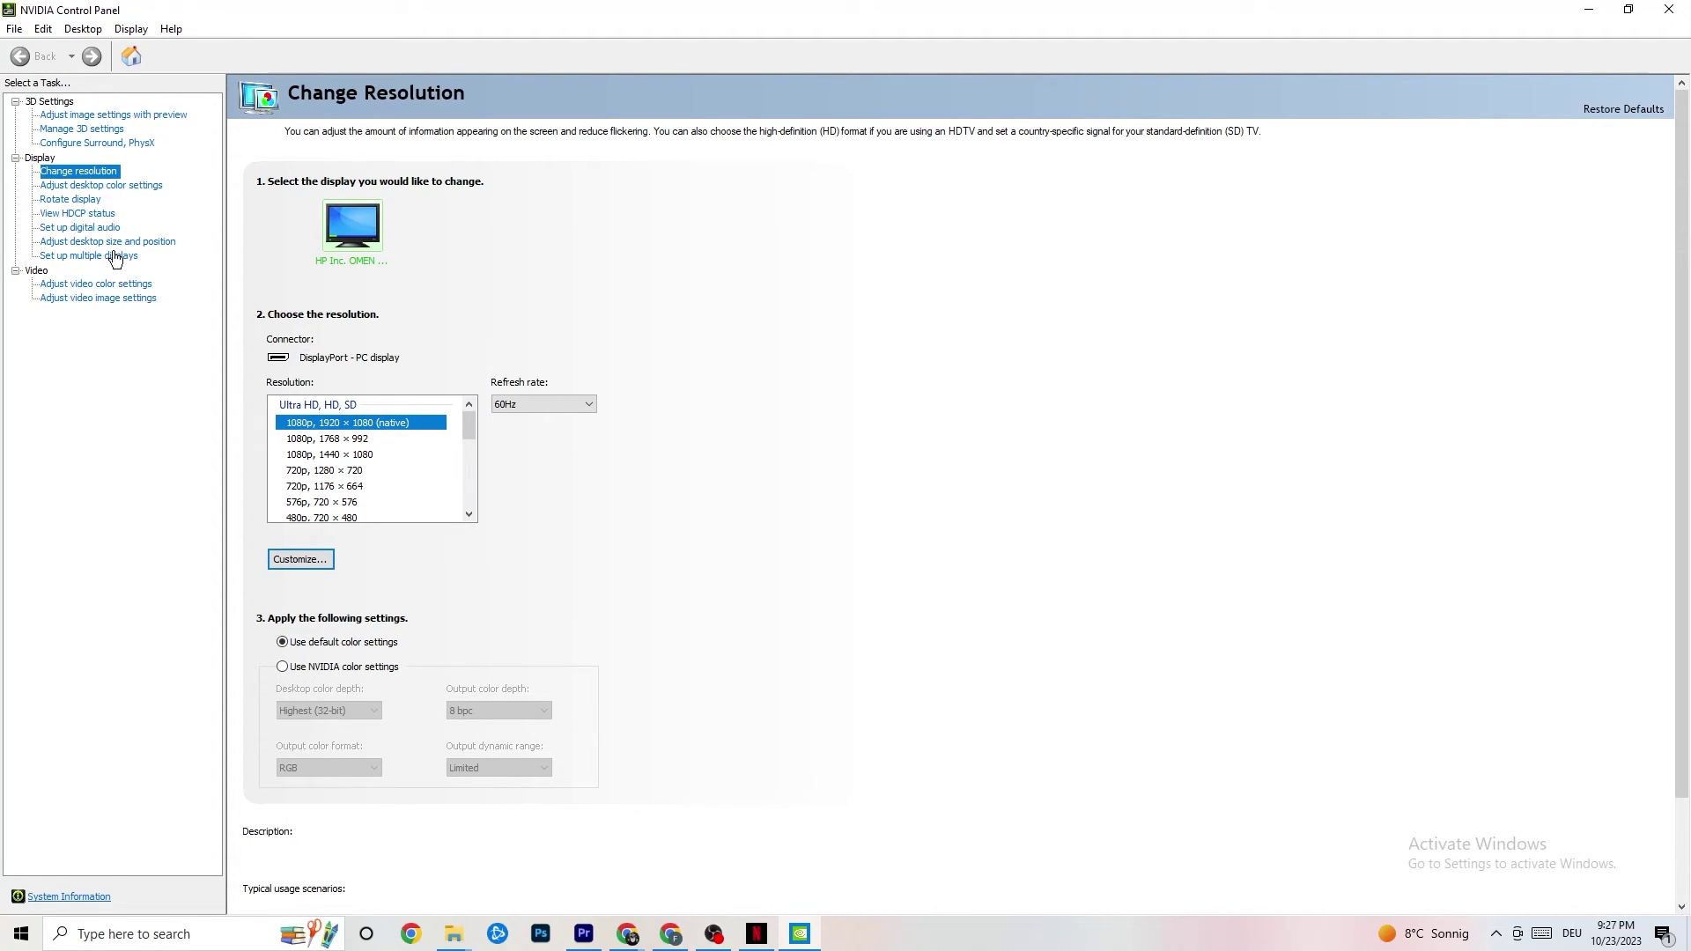
click(94, 117)
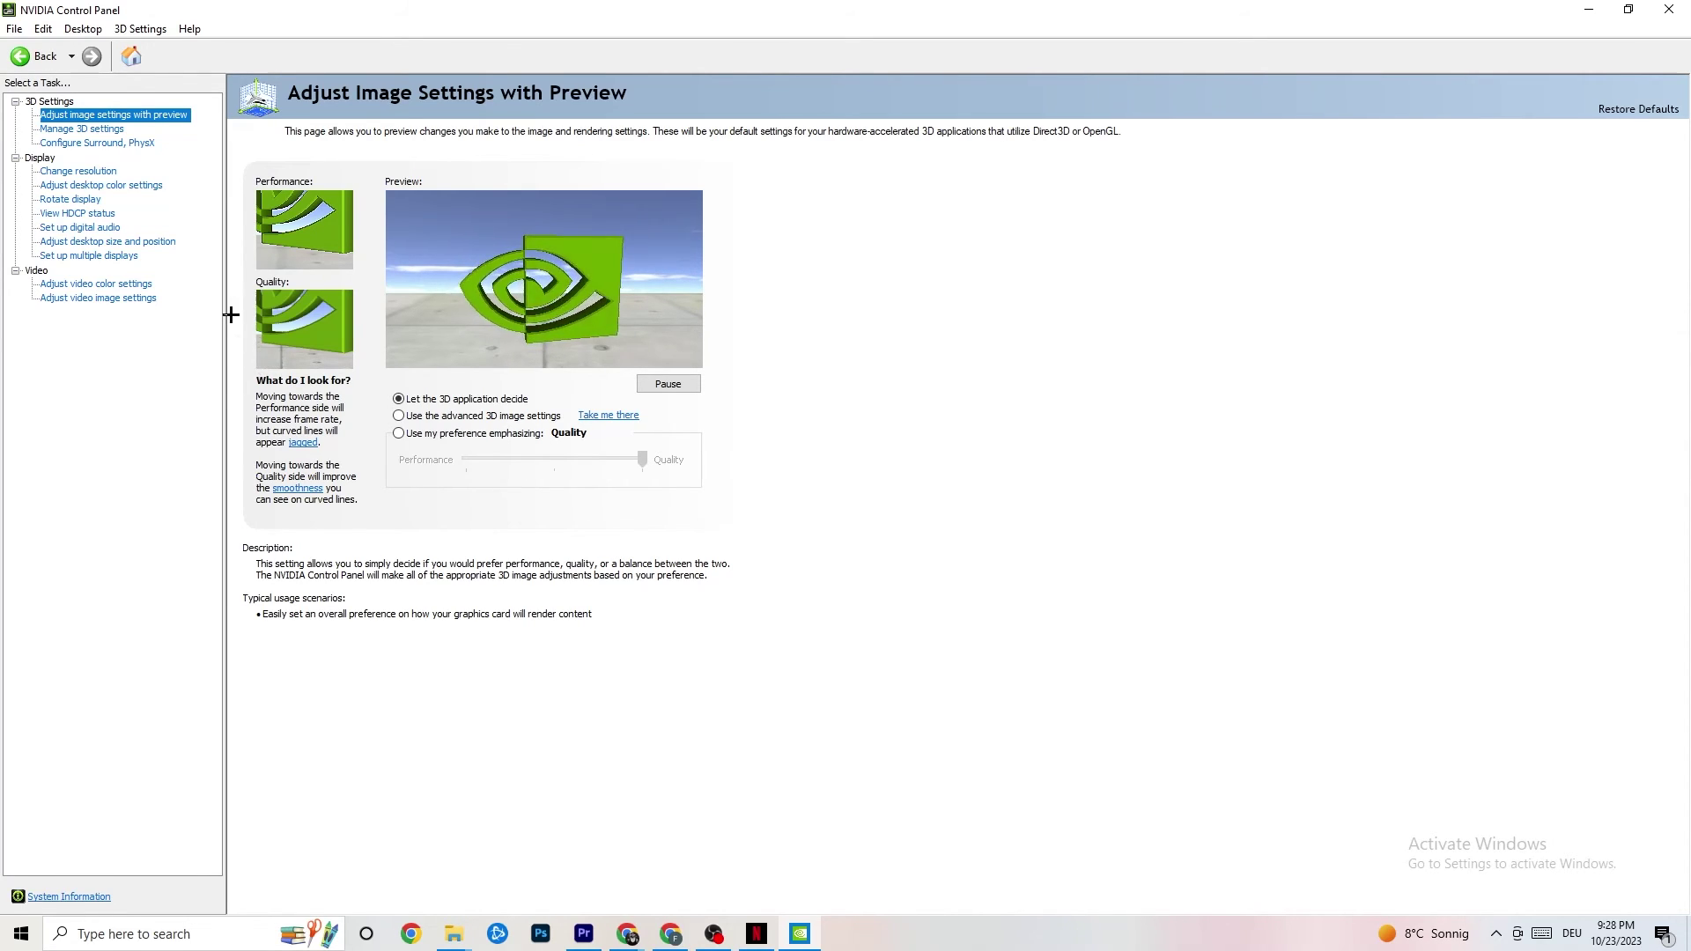
click(62, 174)
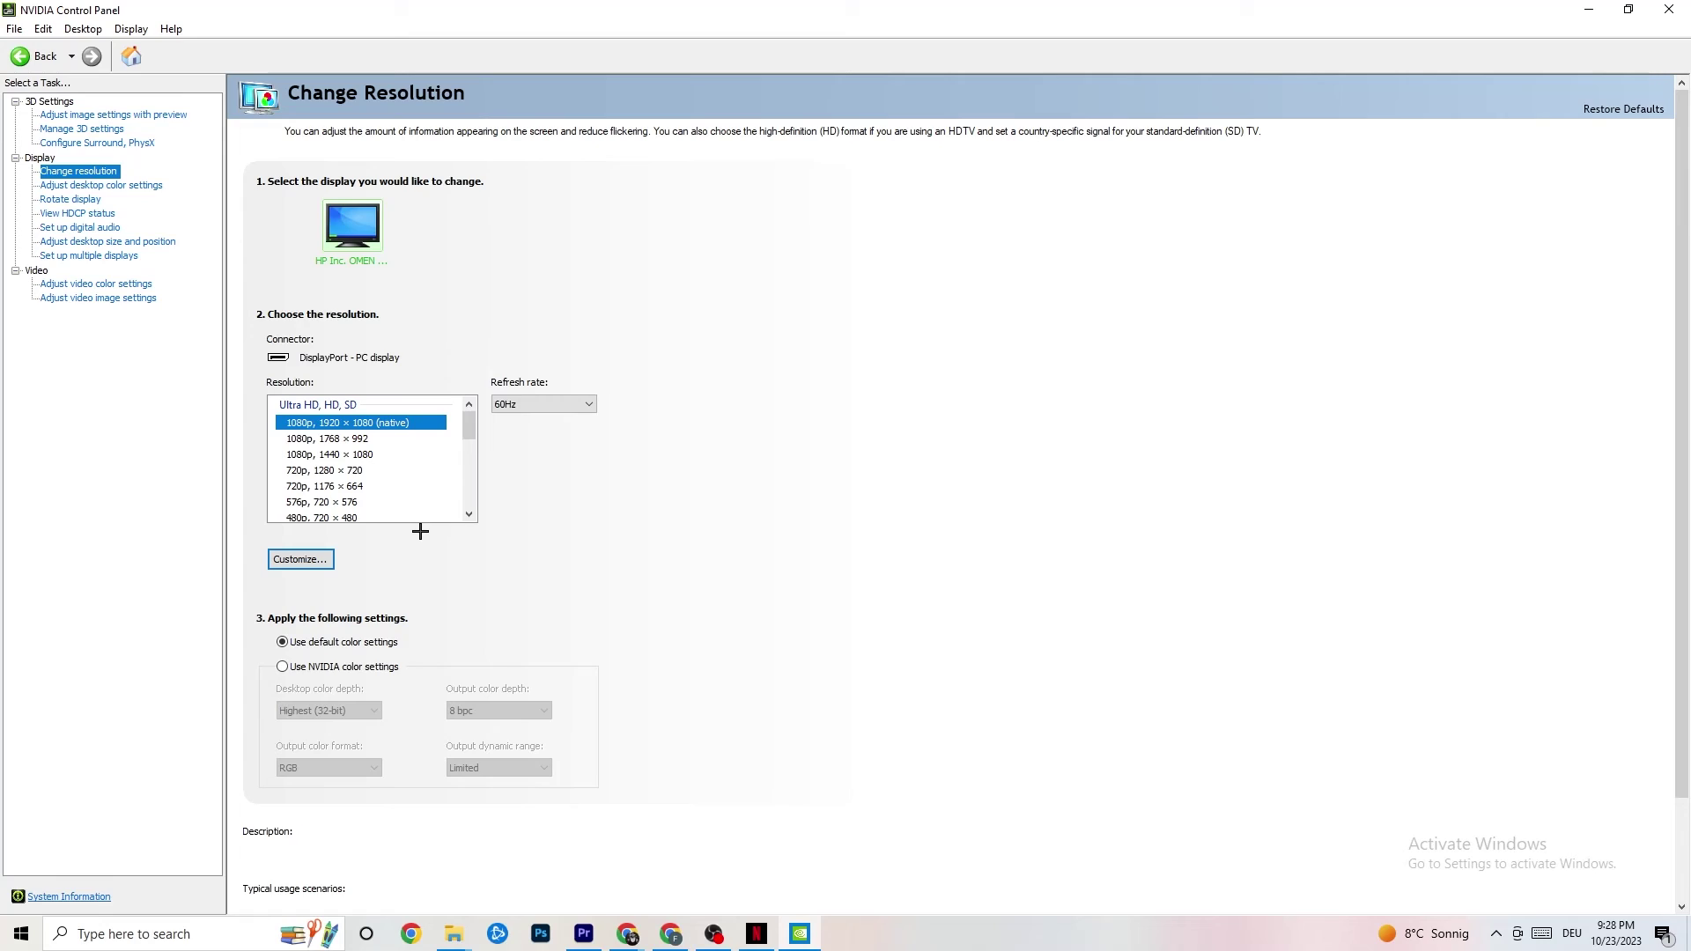
mouse_move(374, 421)
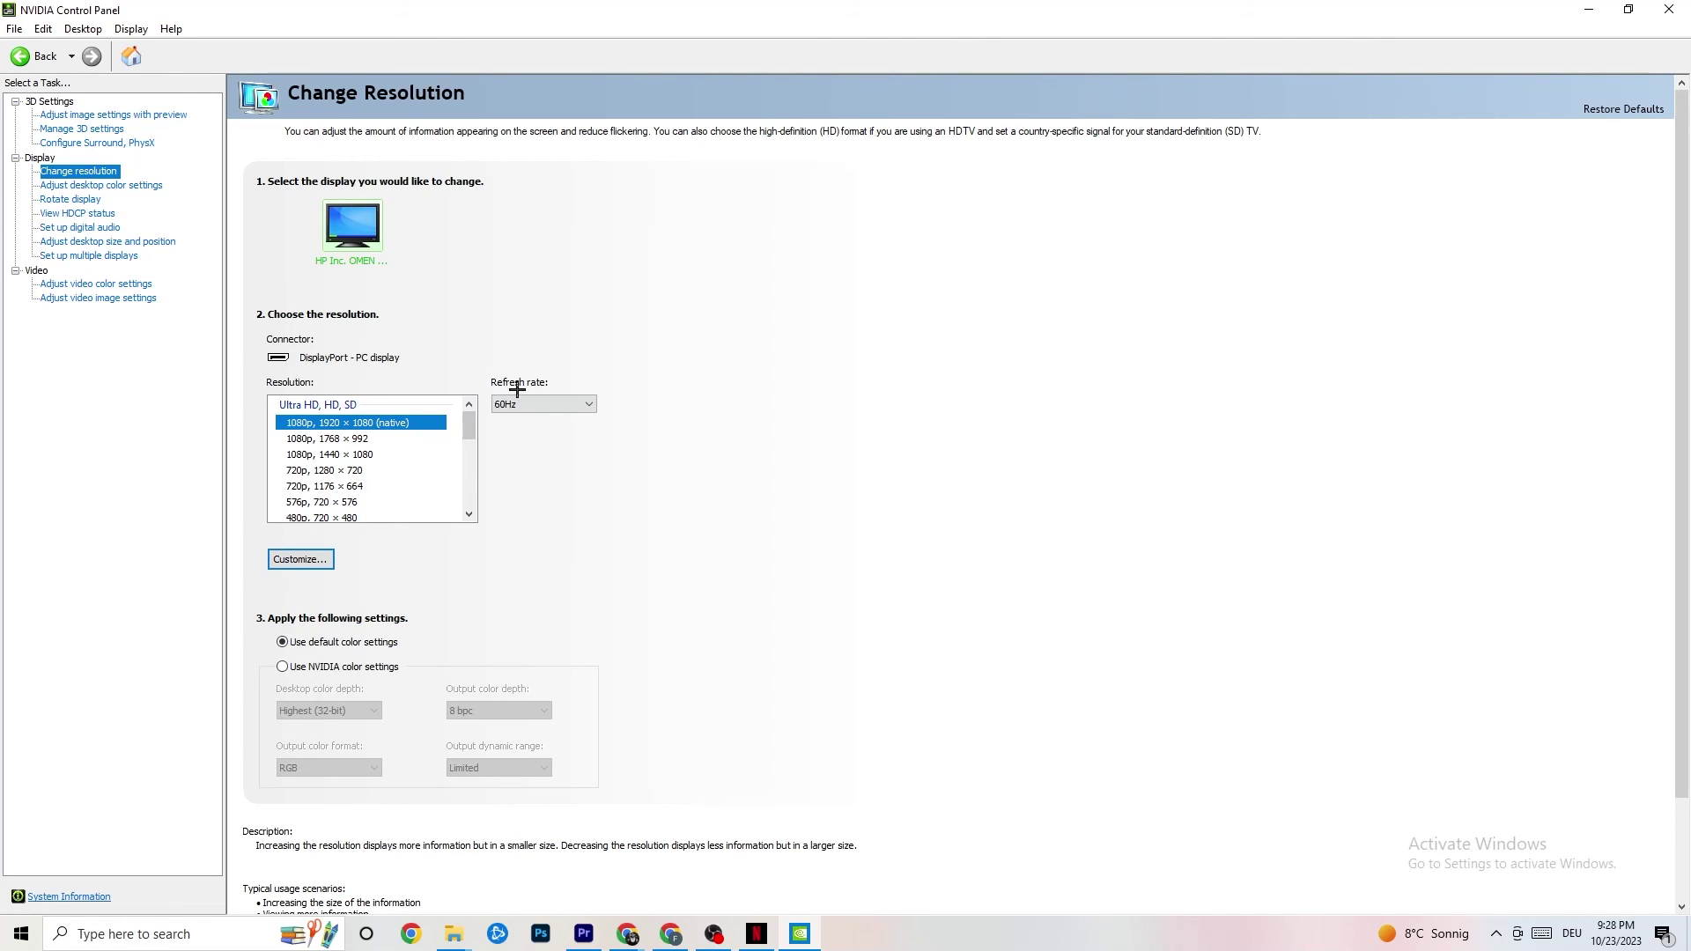
click(1589, 8)
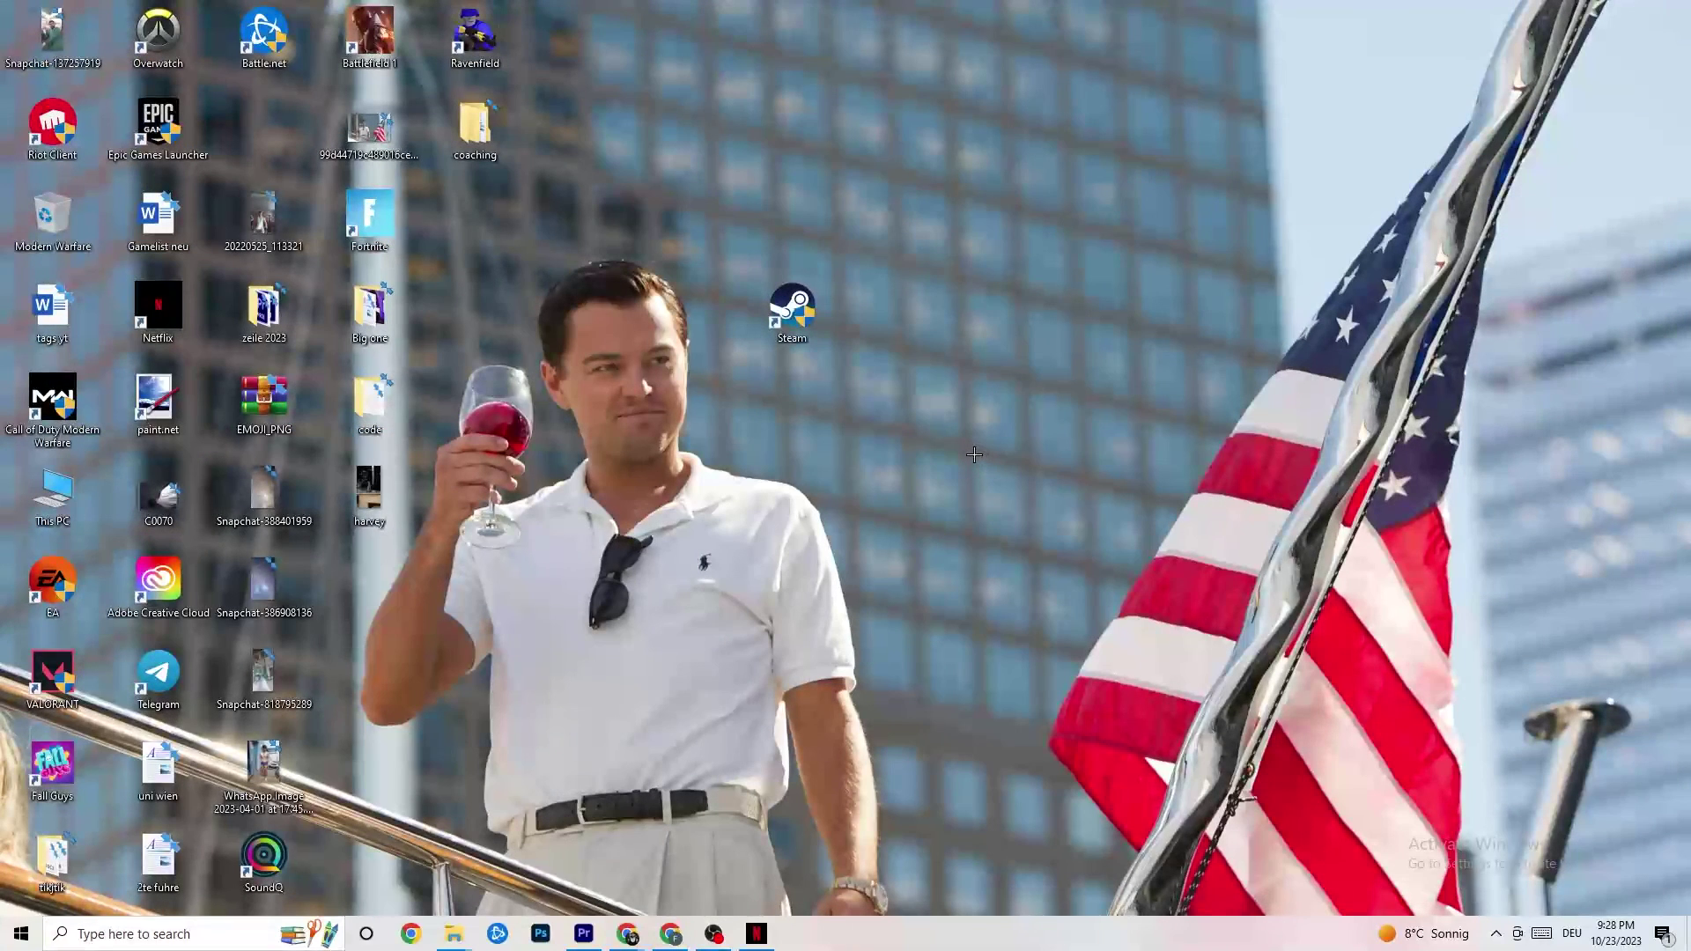